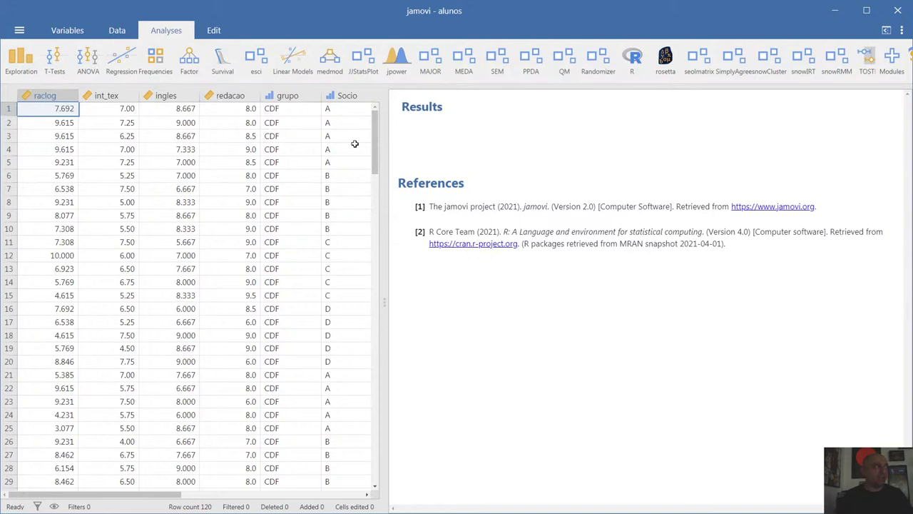
# - Set up an independent samples t-test with raclog as the dependent variable and grupo as the grouping variable
pyautogui.click(289, 99)
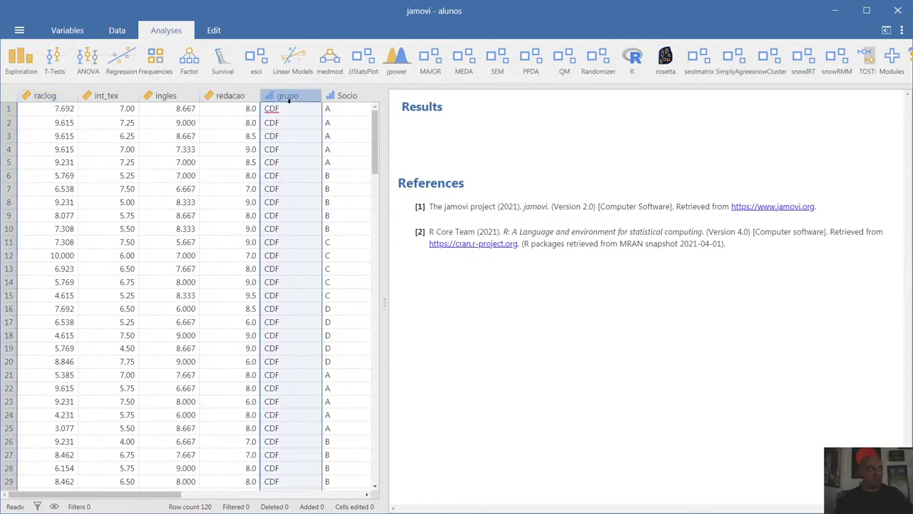
pyautogui.scroll(-5, 261, 186)
pyautogui.scroll(-10, 261, 186)
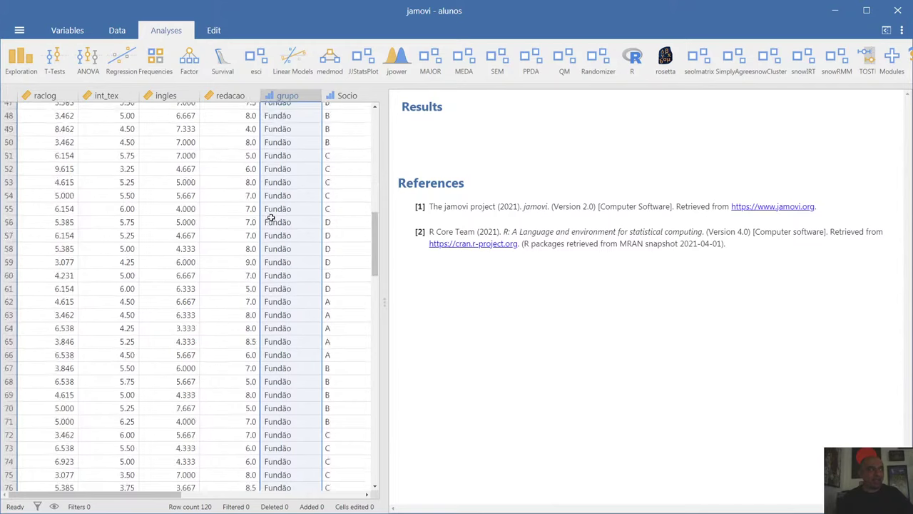
pyautogui.scroll(8, 267, 216)
pyautogui.scroll(7, 271, 217)
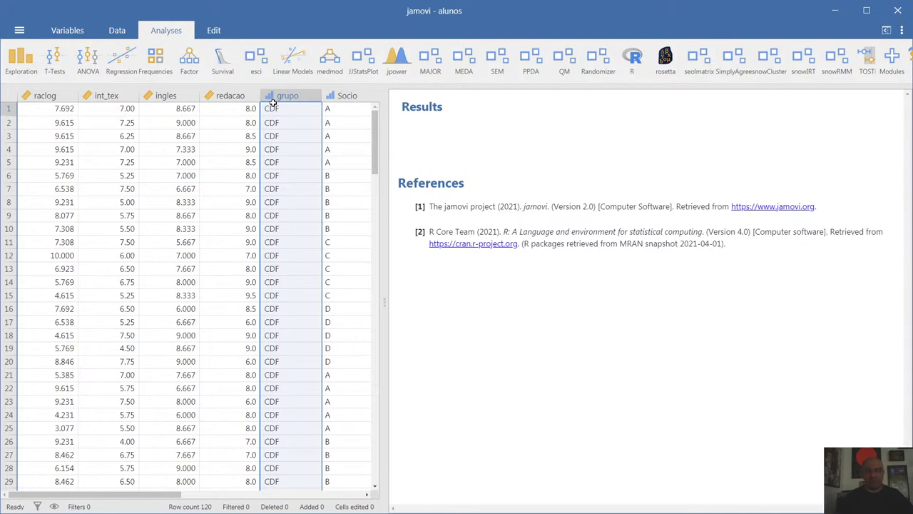
pyautogui.click(54, 61)
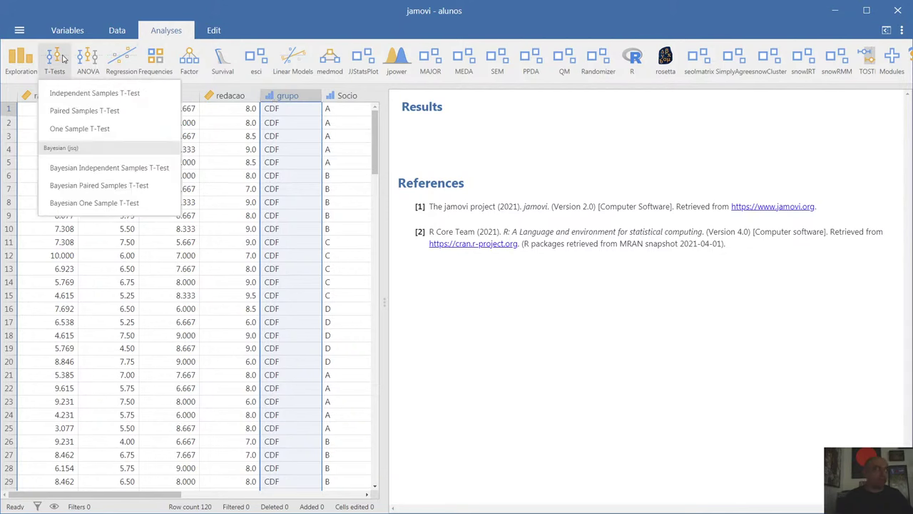
pyautogui.click(80, 93)
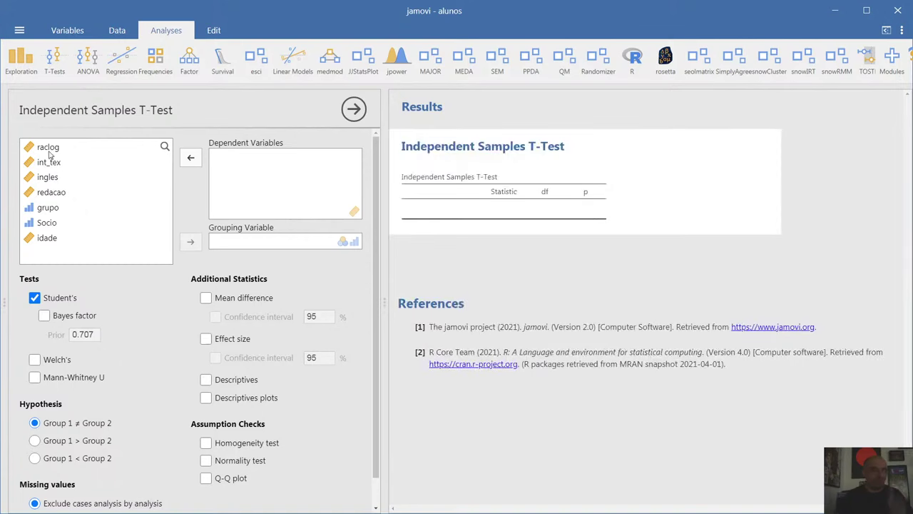
pyautogui.click(50, 208)
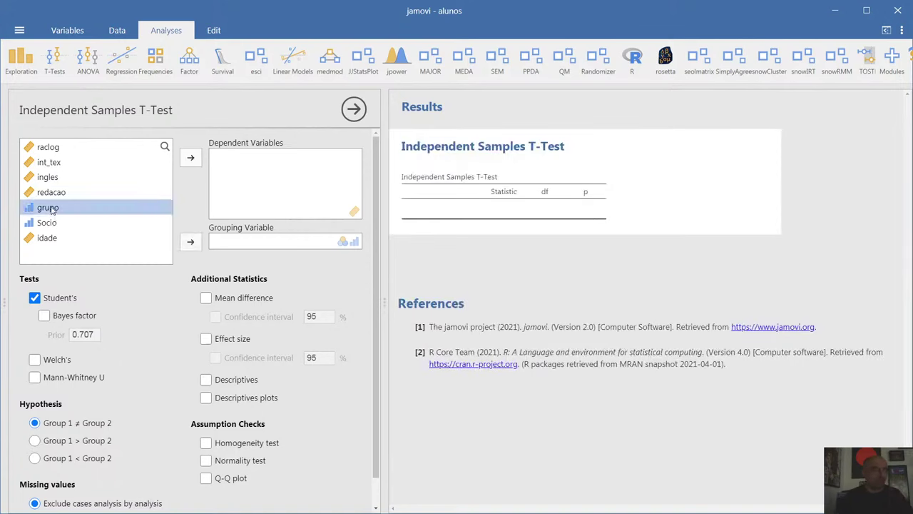
pyautogui.click(189, 242)
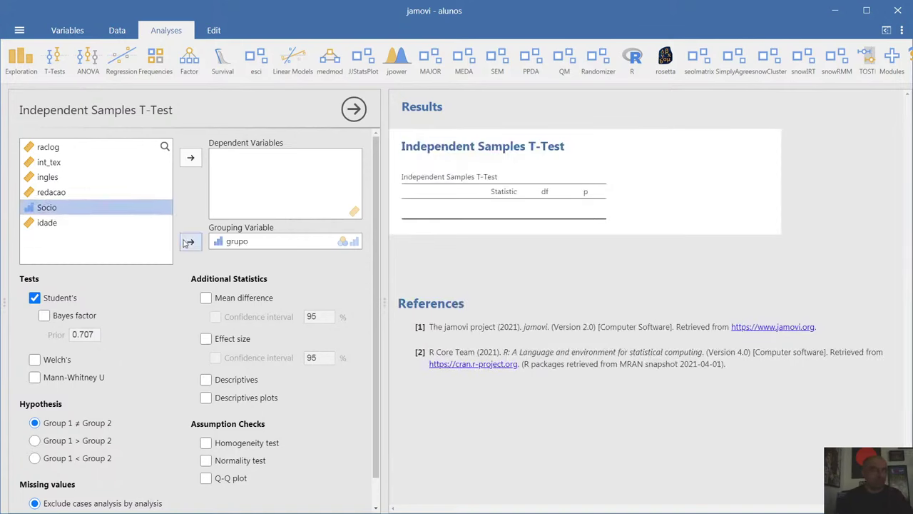
pyautogui.click(58, 151)
pyautogui.click(191, 158)
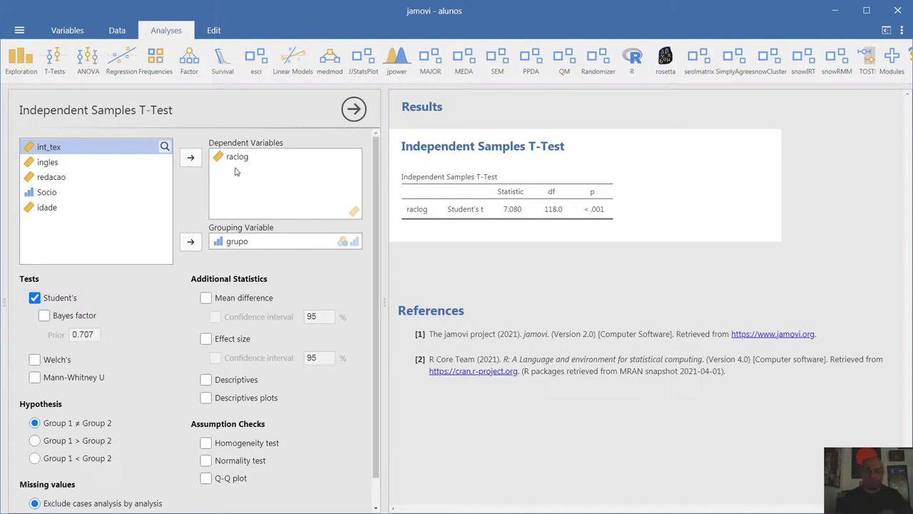
# - Add descriptives, descriptives plots and effect size to the raclog t-test output
pyautogui.click(207, 380)
pyautogui.click(205, 398)
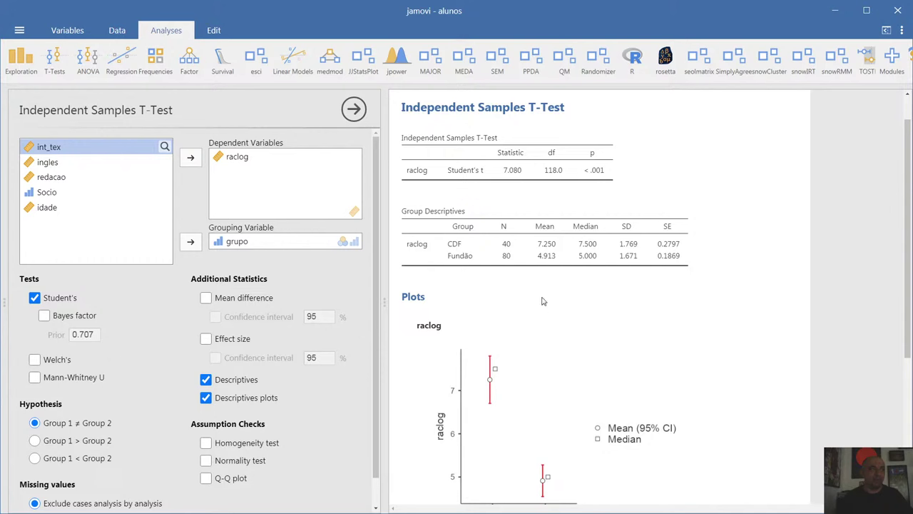
pyautogui.scroll(-1, 564, 278)
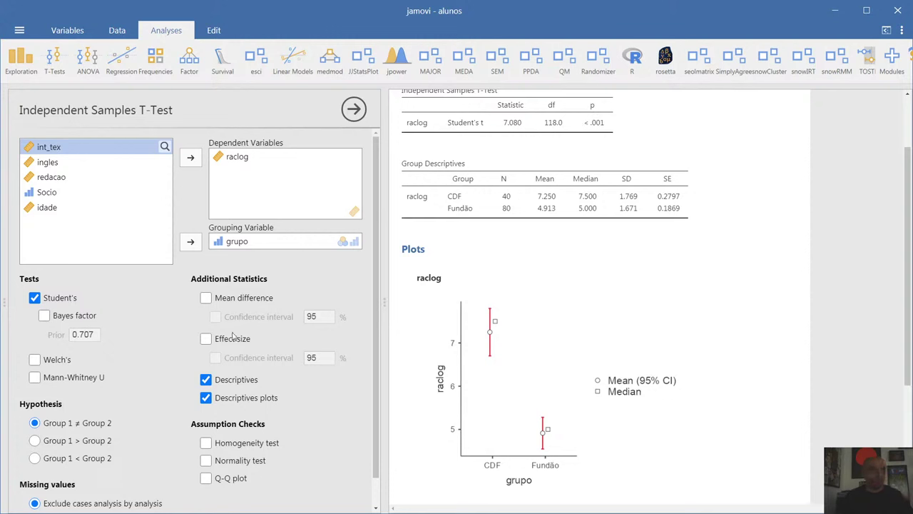
pyautogui.click(203, 340)
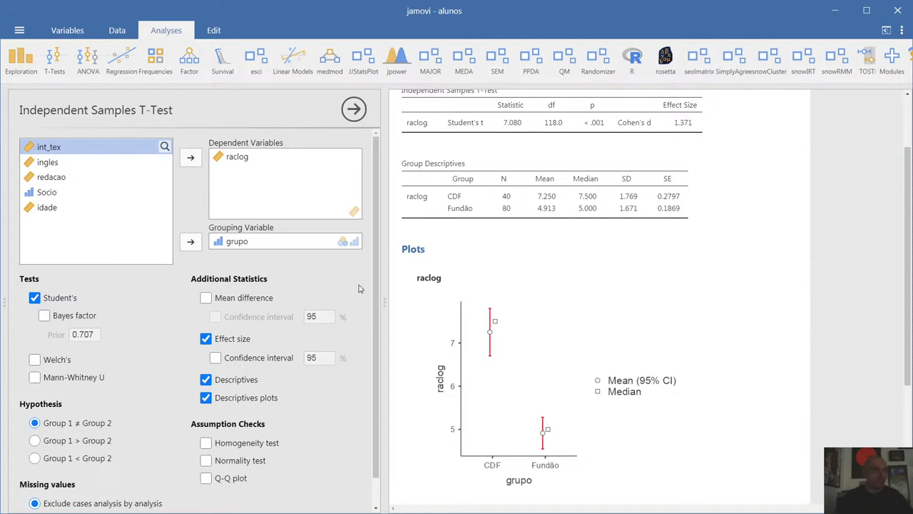
# - Add the homogeneity and normality assumption checks to the t-test and review its results
pyautogui.click(206, 443)
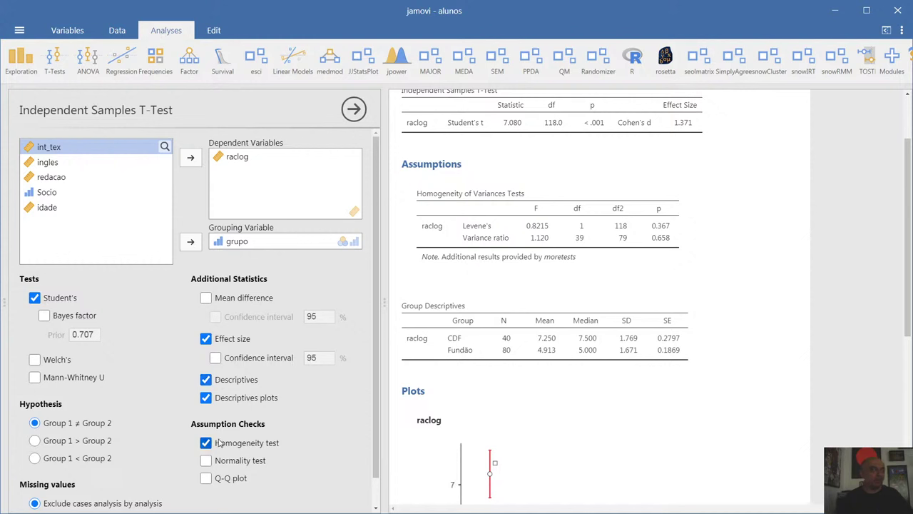
pyautogui.click(205, 461)
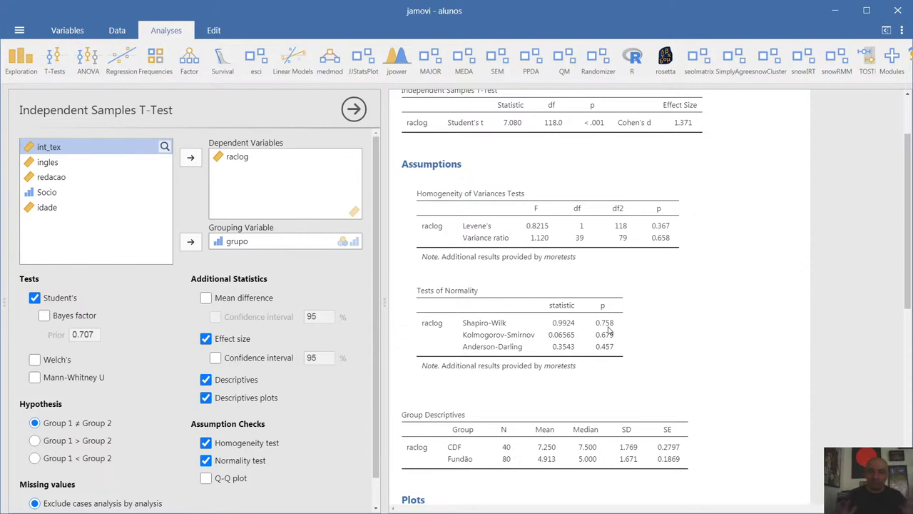
pyautogui.scroll(2, 608, 329)
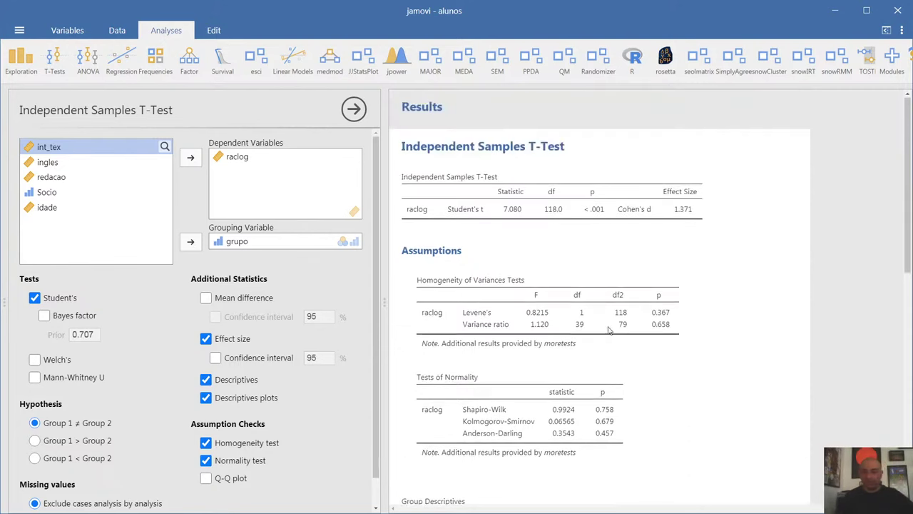
pyautogui.scroll(-4, 609, 329)
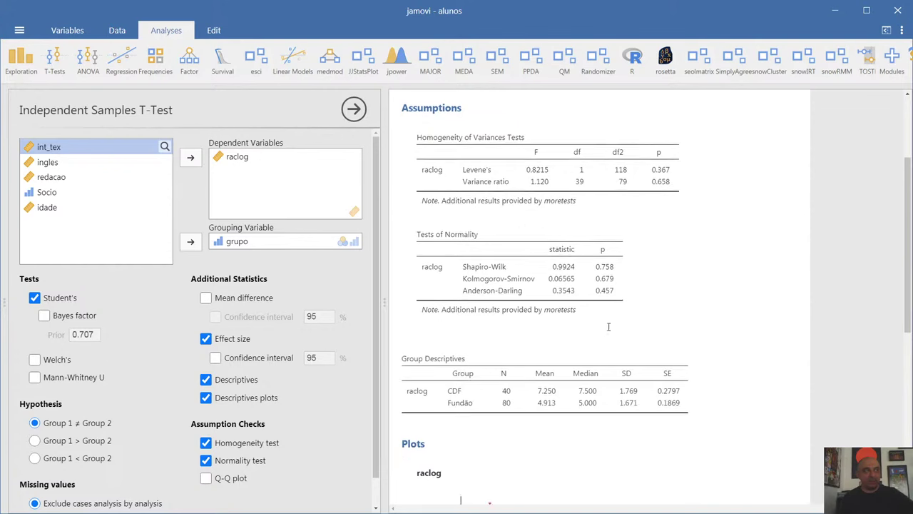
pyautogui.scroll(-5, 609, 328)
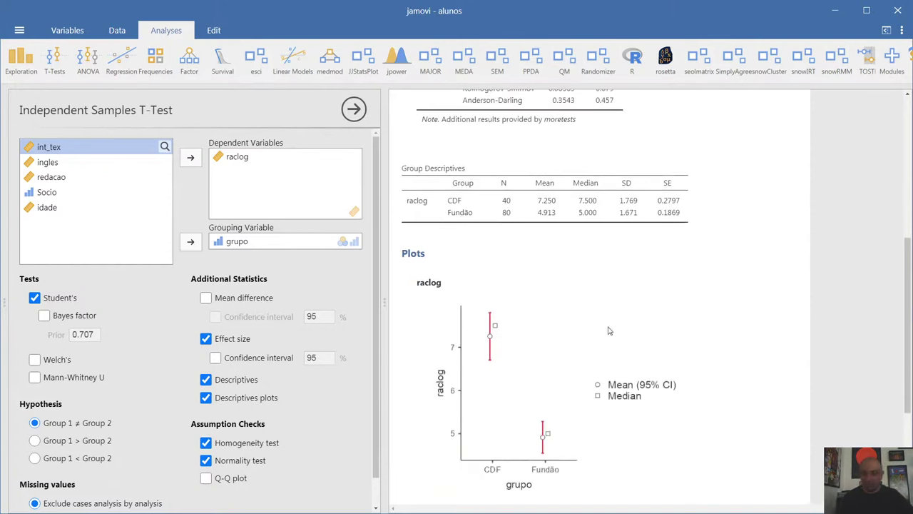
pyautogui.scroll(5, 609, 330)
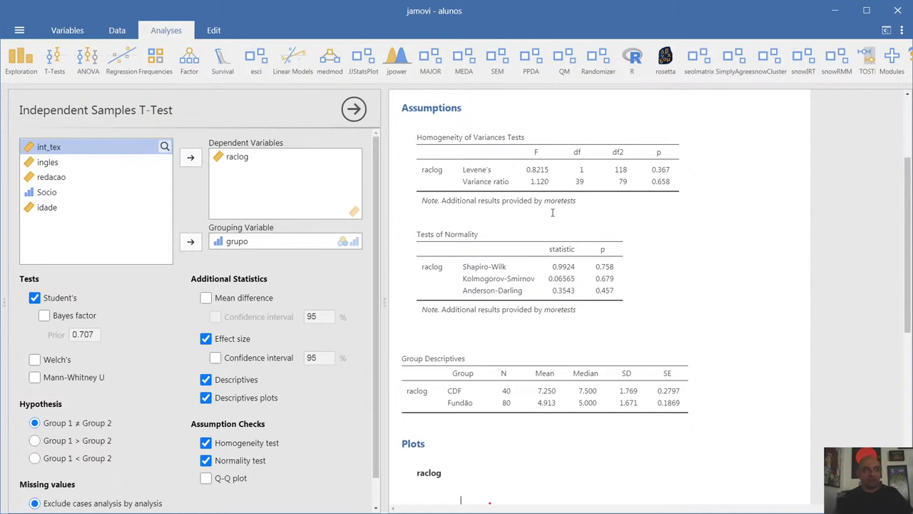
pyautogui.scroll(4, 551, 210)
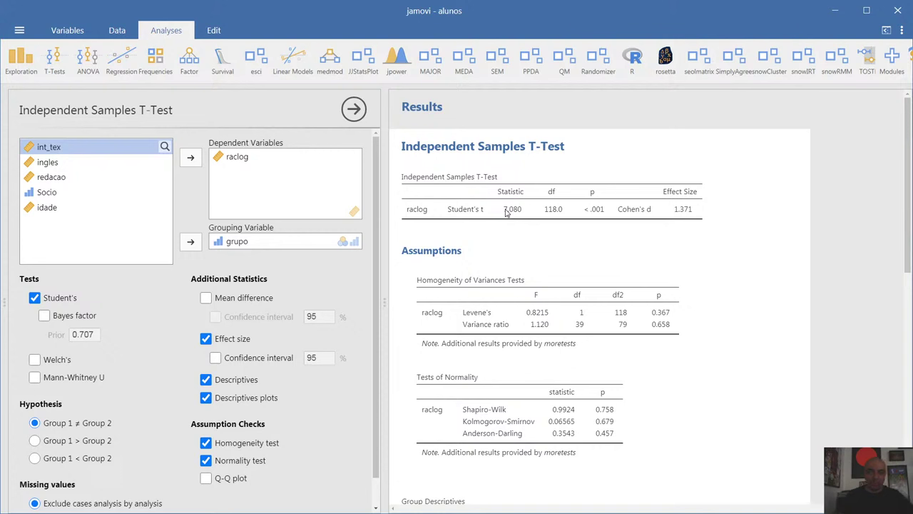
# - Set up a one-way ANOVA with raclog as the dependent variable and grupo as the grouping variable
pyautogui.click(98, 72)
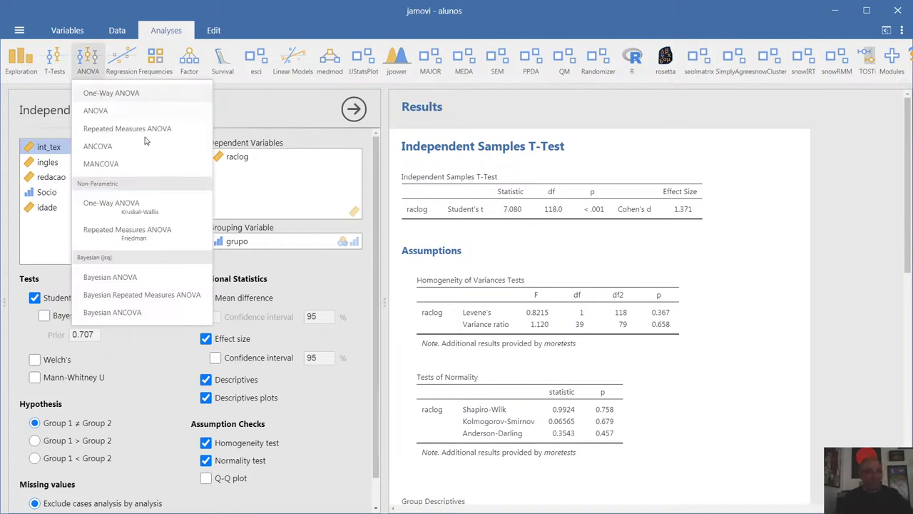
pyautogui.click(268, 254)
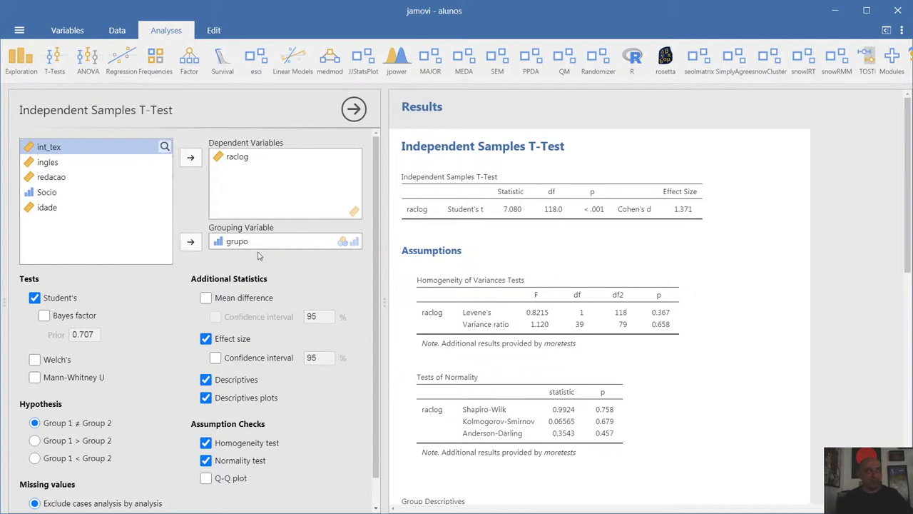
pyautogui.click(98, 62)
pyautogui.click(107, 91)
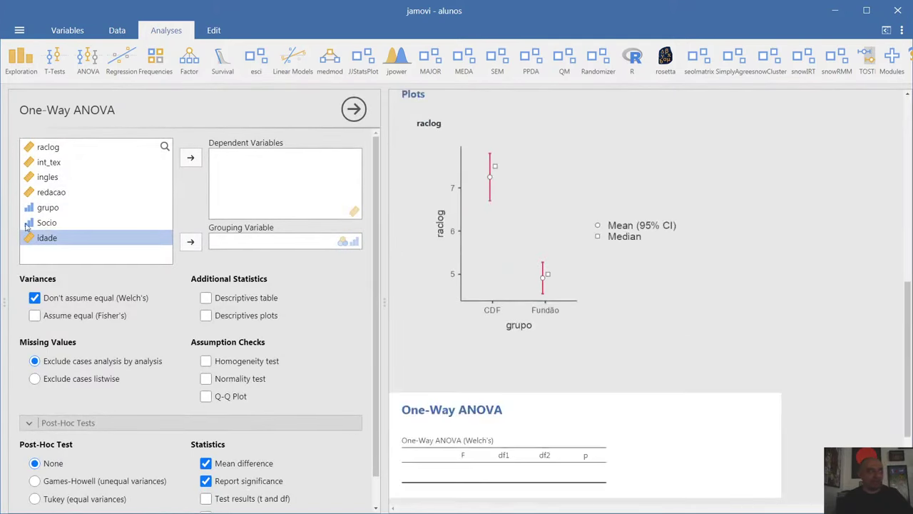
pyautogui.click(55, 227)
pyautogui.click(46, 207)
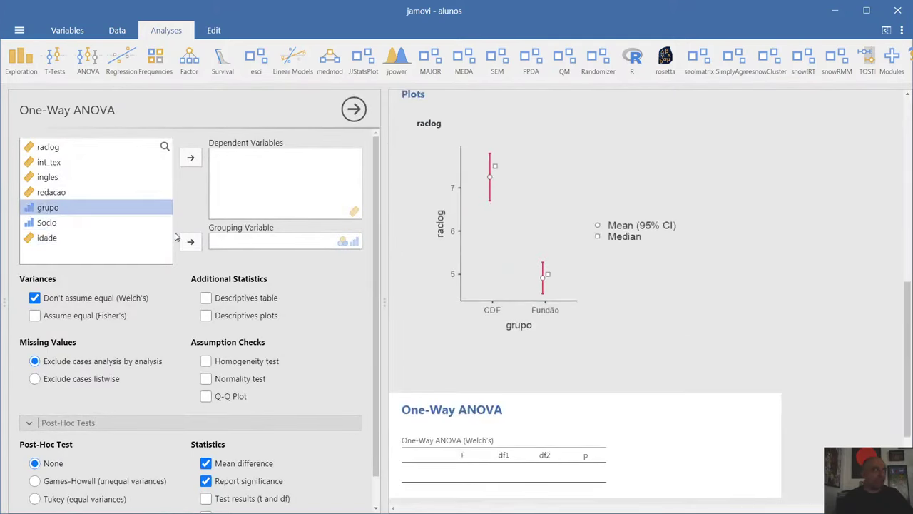
pyautogui.click(190, 242)
pyautogui.click(56, 149)
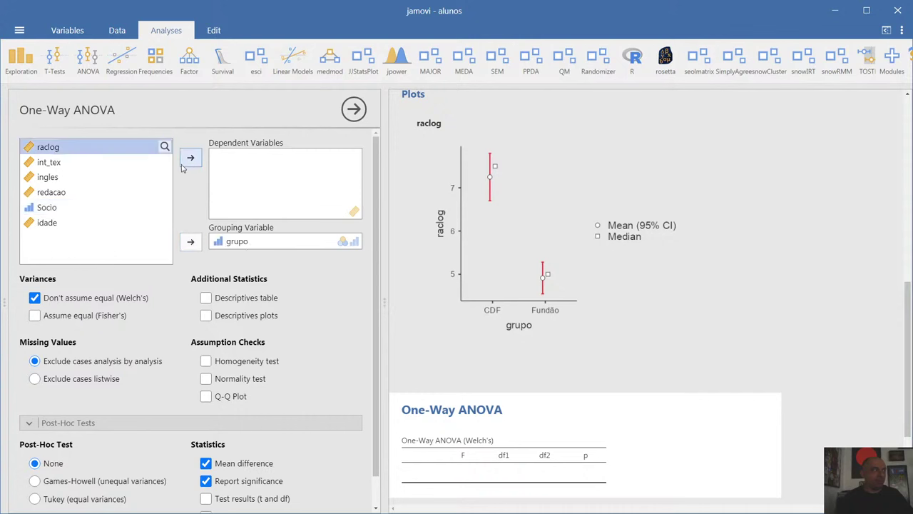
pyautogui.click(190, 157)
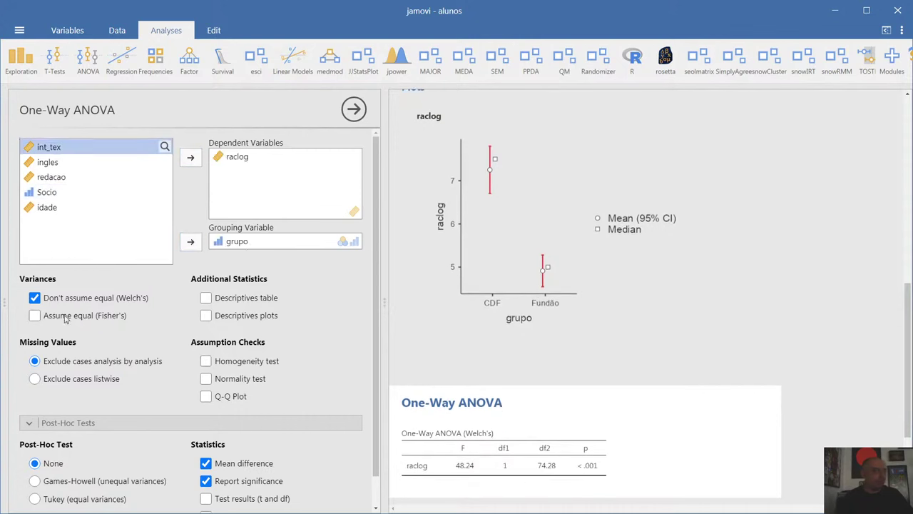
# - Switch the one-way ANOVA from Welch's to Fisher's equal variances and compare its output with the t-test results
pyautogui.click(36, 316)
pyautogui.click(35, 298)
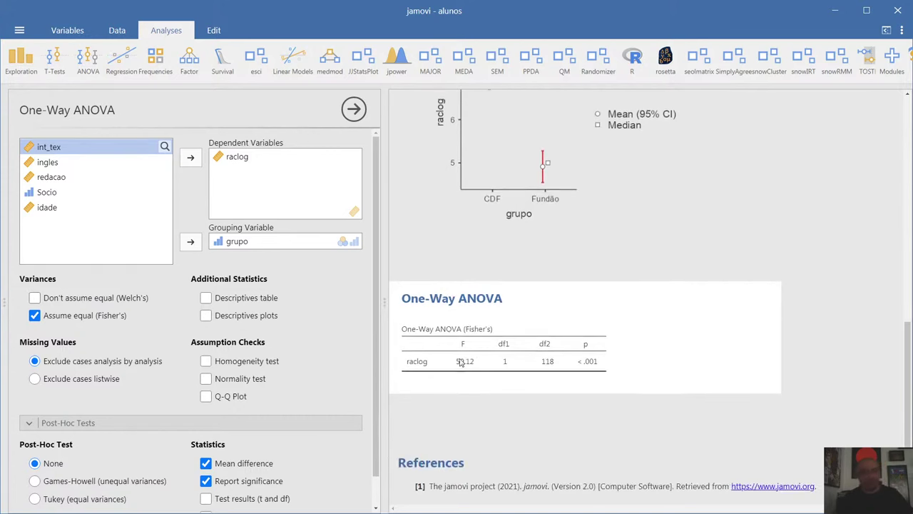
pyautogui.scroll(10, 462, 363)
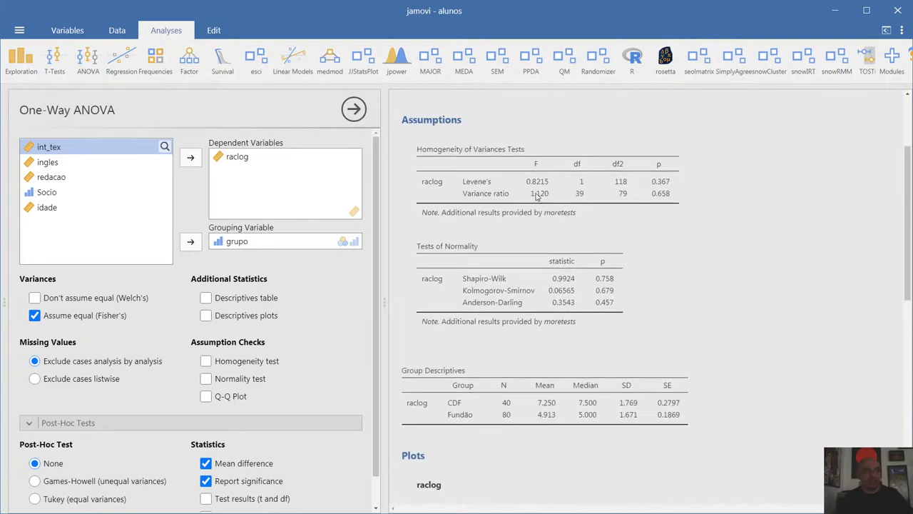
pyautogui.scroll(3, 536, 197)
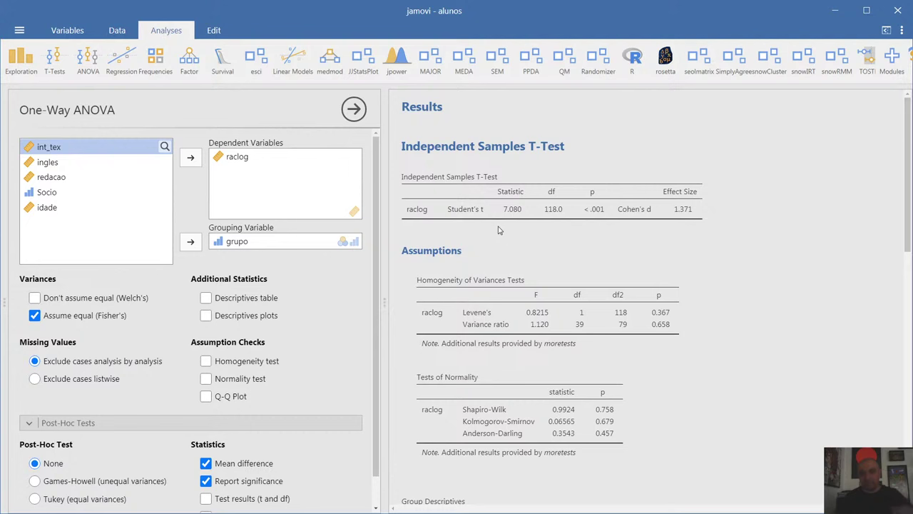
pyautogui.scroll(-9, 499, 230)
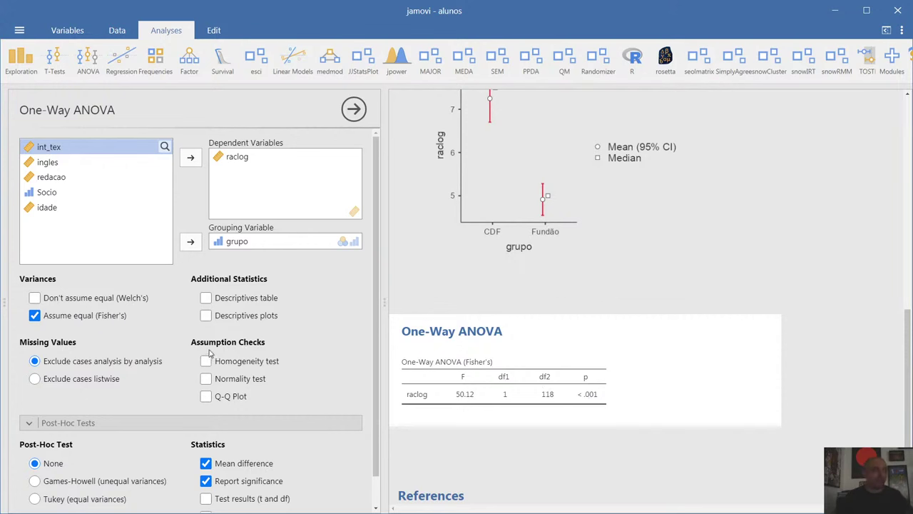
# - Examine the homogeneity and normality tests for the one-way ANOVA, leaving both checks disabled
pyautogui.click(205, 361)
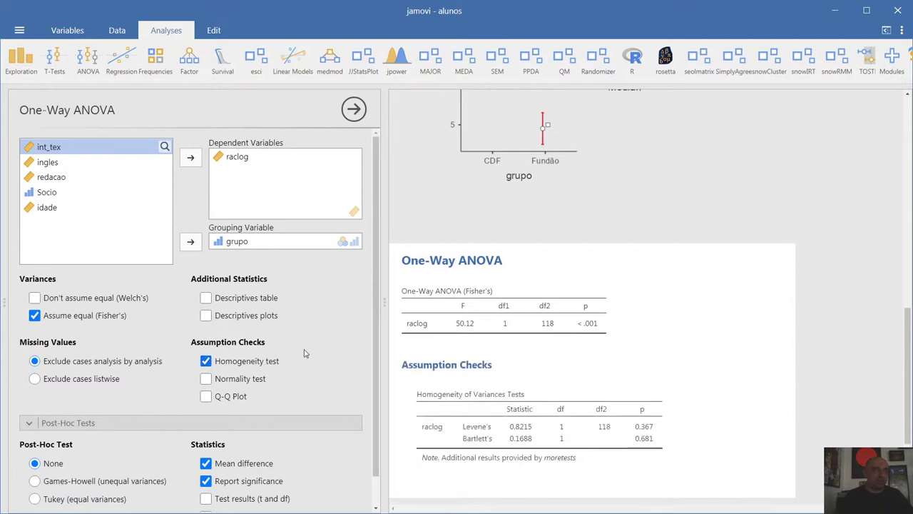
pyautogui.click(206, 379)
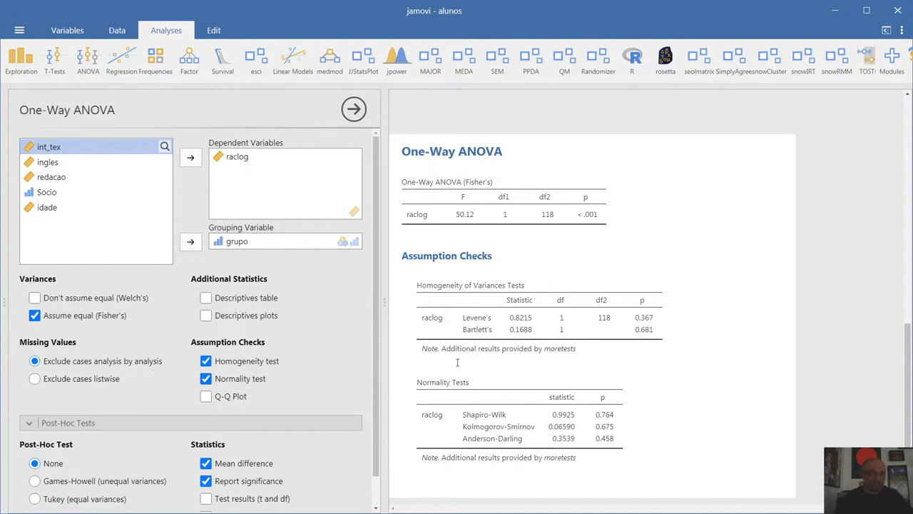
pyautogui.click(206, 361)
pyautogui.click(206, 379)
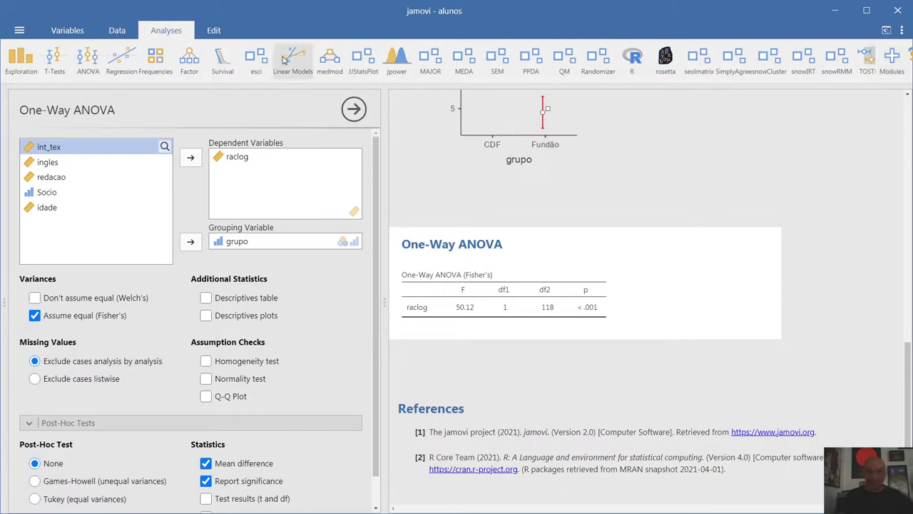
# - Set up a General Linear Model with raclog as the dependent variable and grupo as the factor
pyautogui.click(882, 58)
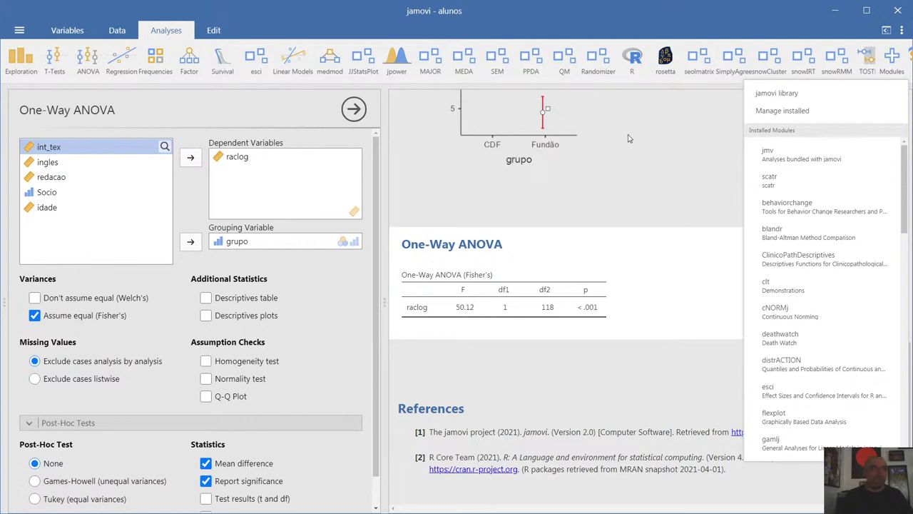
pyautogui.click(288, 108)
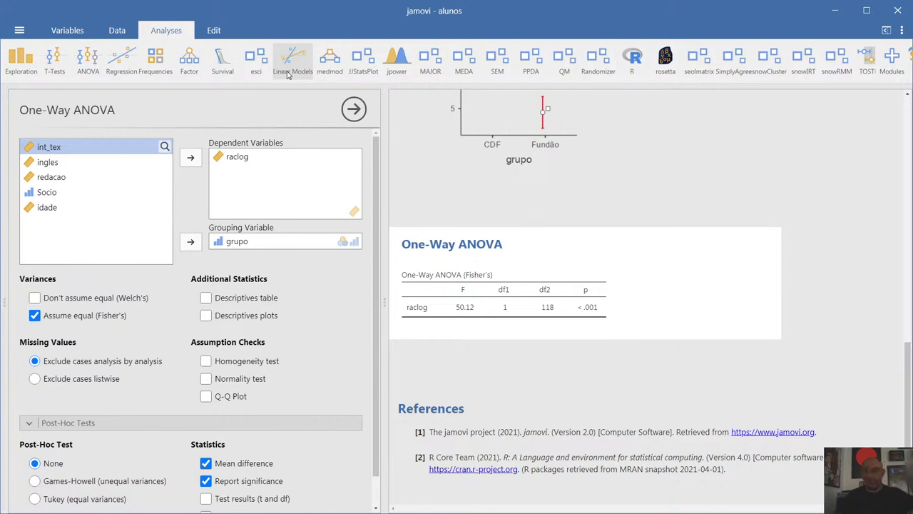
pyautogui.click(288, 75)
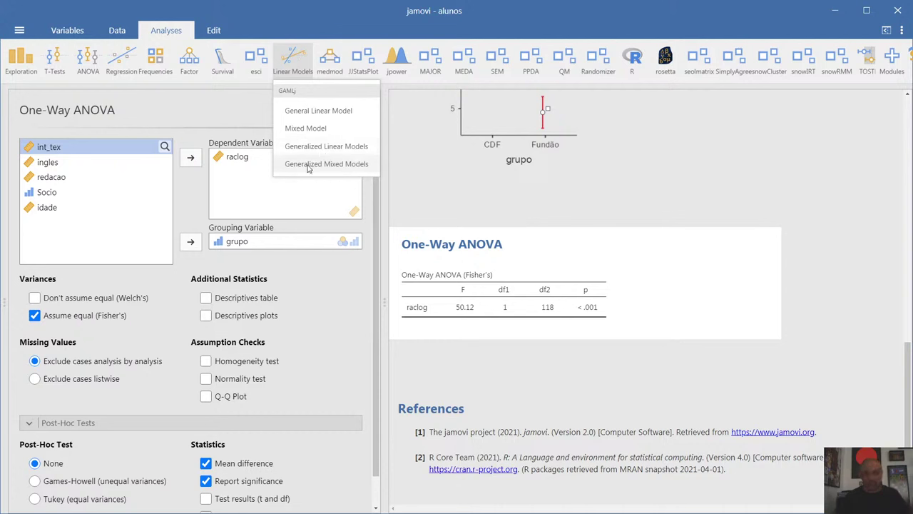
pyautogui.click(311, 111)
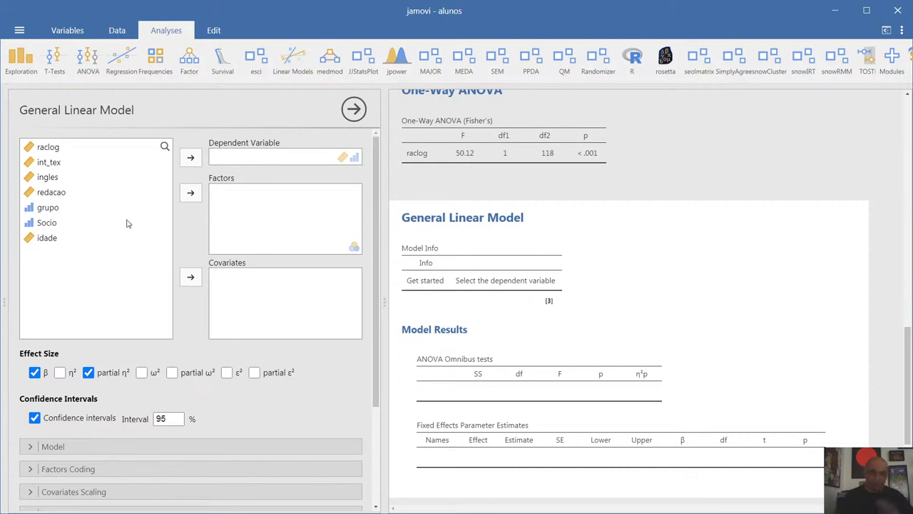
pyautogui.click(58, 212)
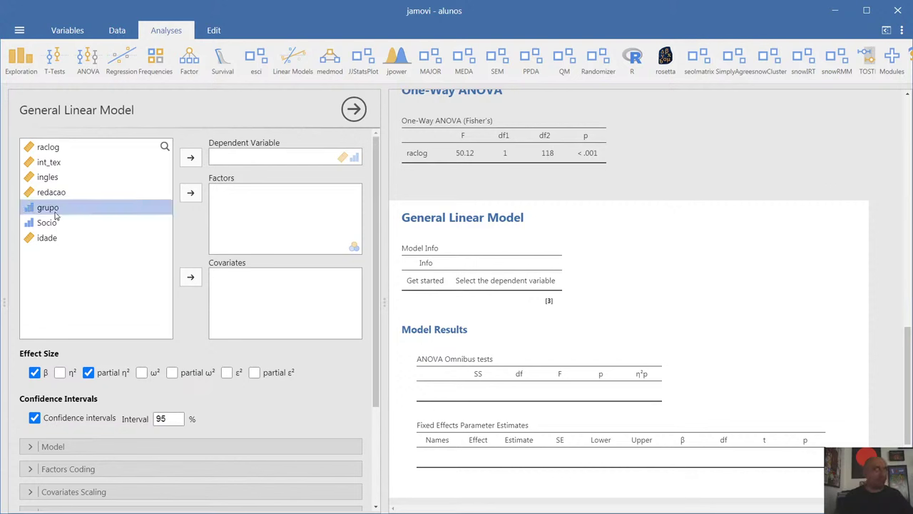
pyautogui.click(190, 193)
pyautogui.click(46, 147)
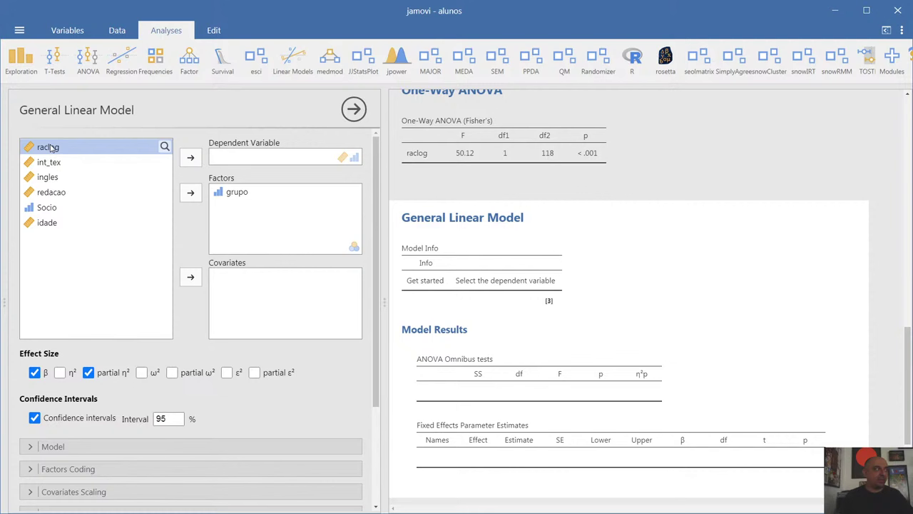
pyautogui.click(193, 158)
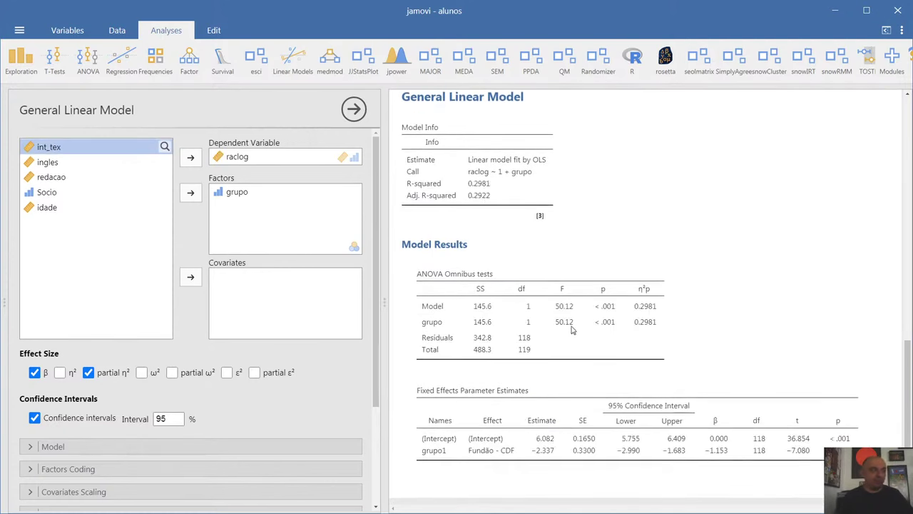
# - Plot the General Linear Model with grupo on the horizontal axis, showing confidence intervals and observed scores
pyautogui.scroll(3, 571, 346)
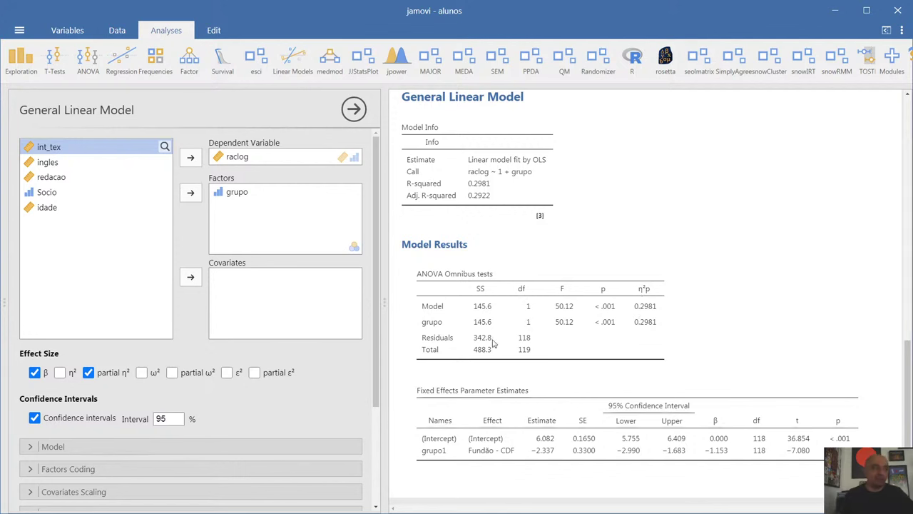
pyautogui.scroll(-3, 254, 386)
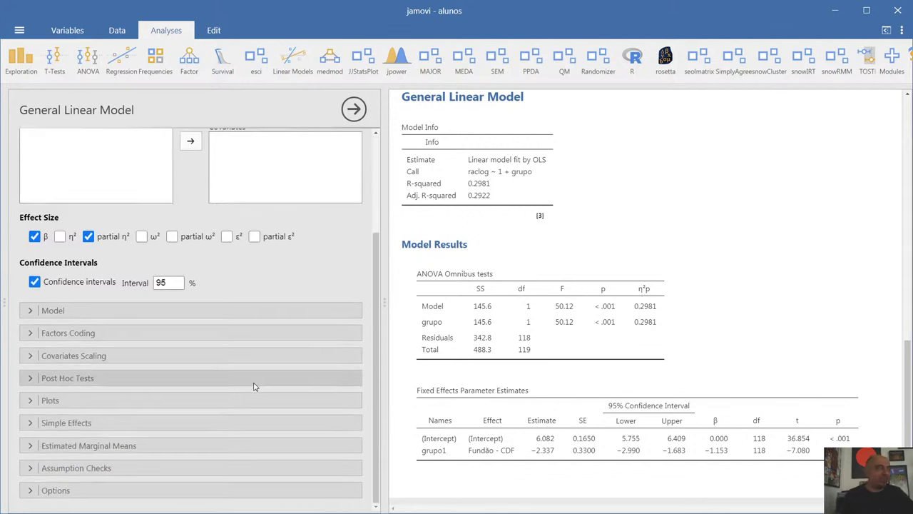
pyautogui.click(184, 400)
pyautogui.click(102, 281)
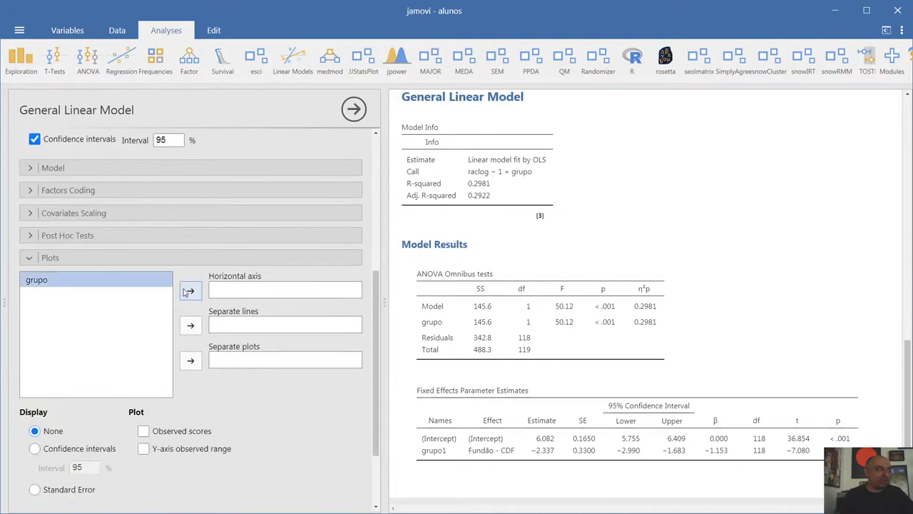
pyautogui.click(191, 290)
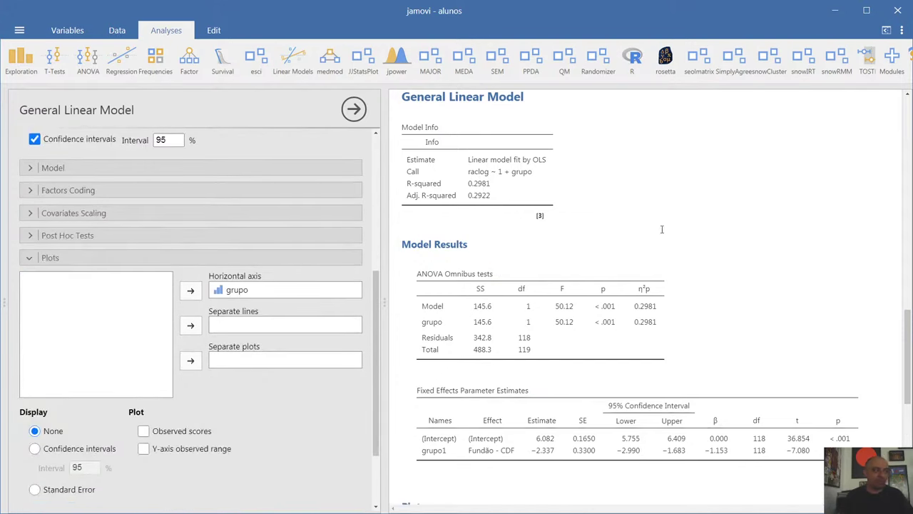
pyautogui.scroll(-4, 648, 294)
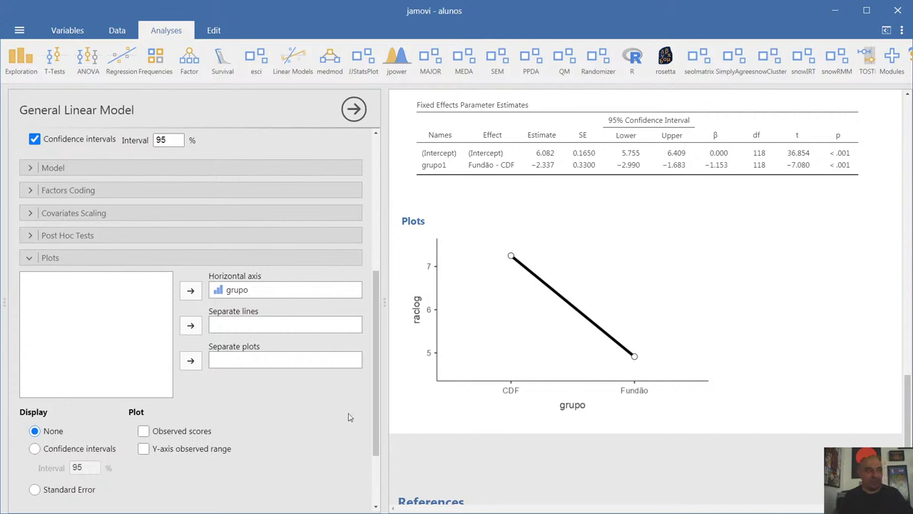
pyautogui.click(35, 450)
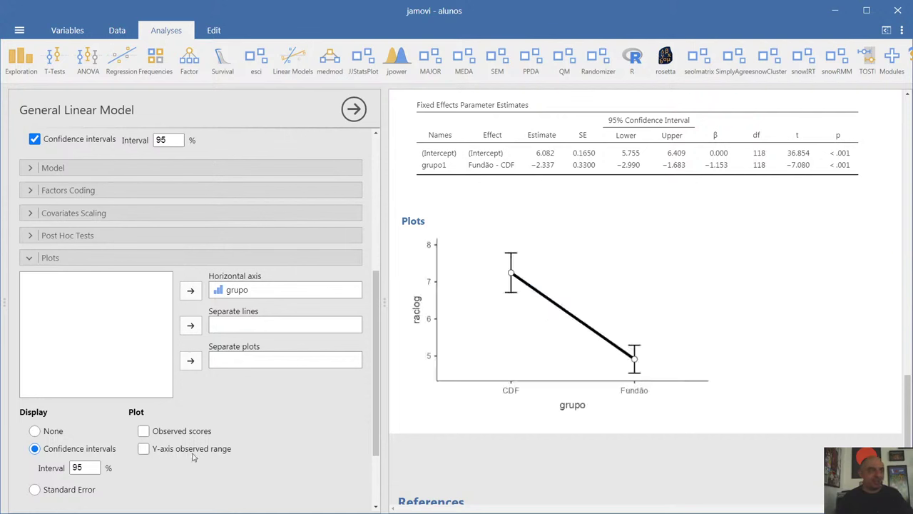
pyautogui.click(143, 432)
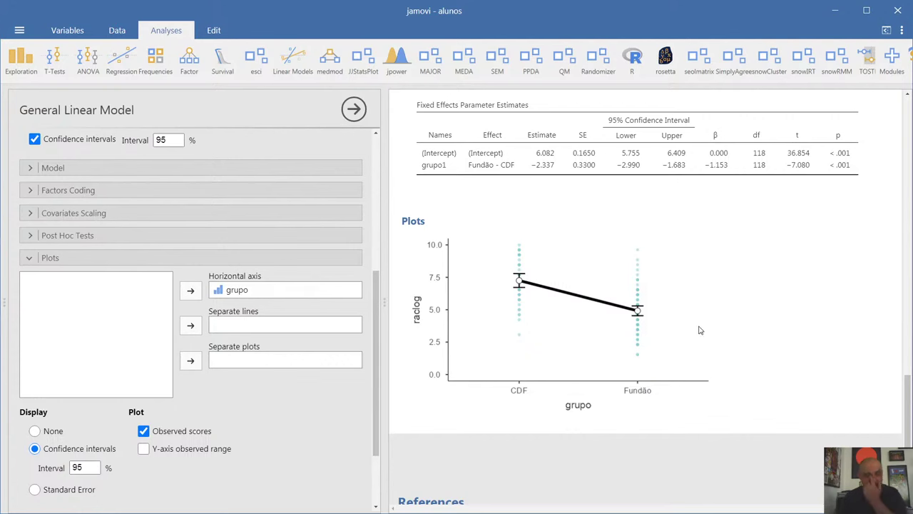
# - Examine the grupo, Socio and idade columns in the dataset, and review the independent t-test results and group descriptives
pyautogui.scroll(10, 699, 330)
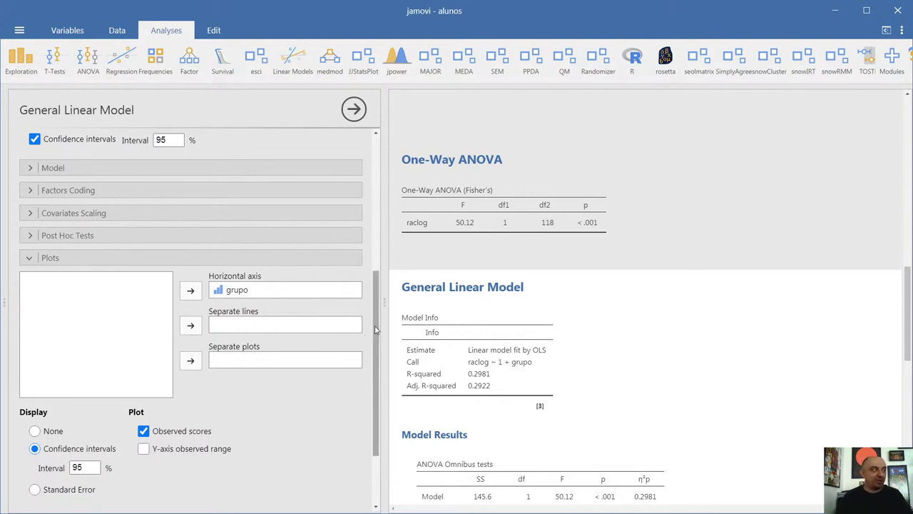
pyautogui.scroll(8, 360, 331)
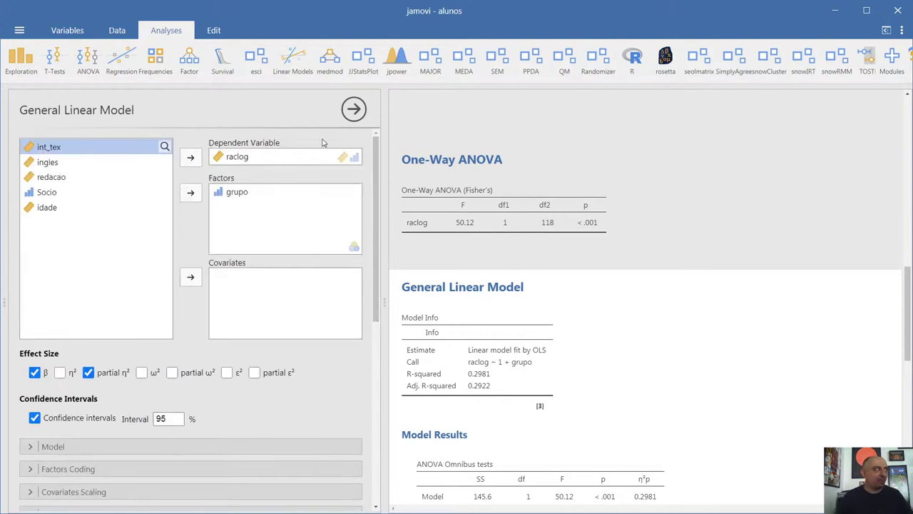
pyautogui.click(354, 109)
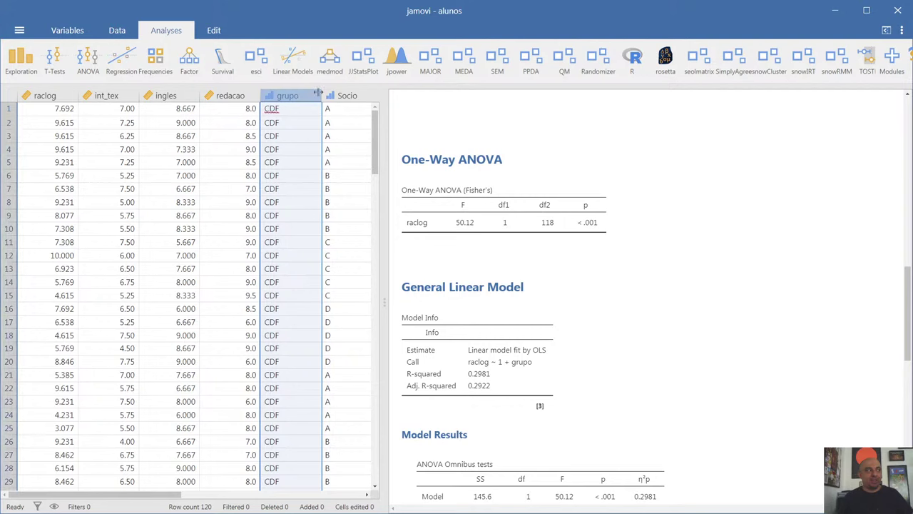
pyautogui.keyDown('shift'); pyautogui.click(335, 95); pyautogui.keyUp('shift')
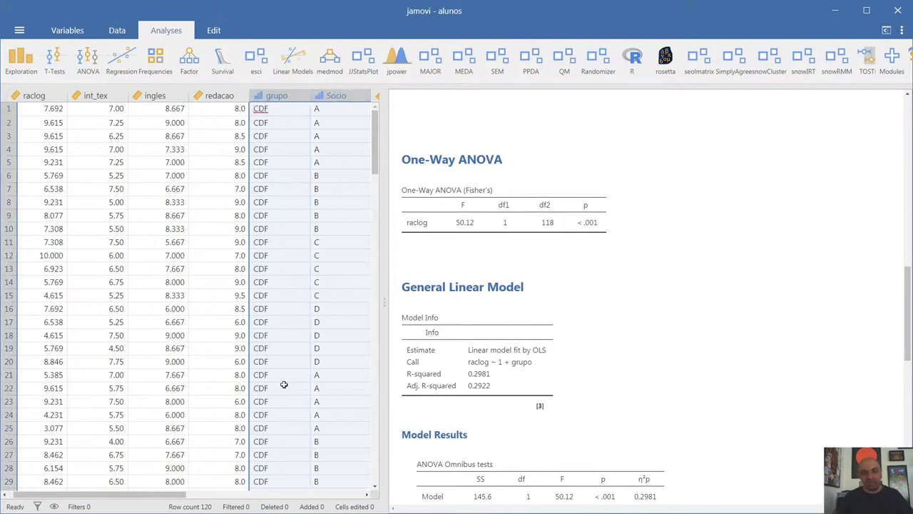
pyautogui.moveTo(187, 495); pyautogui.dragTo(249, 494)
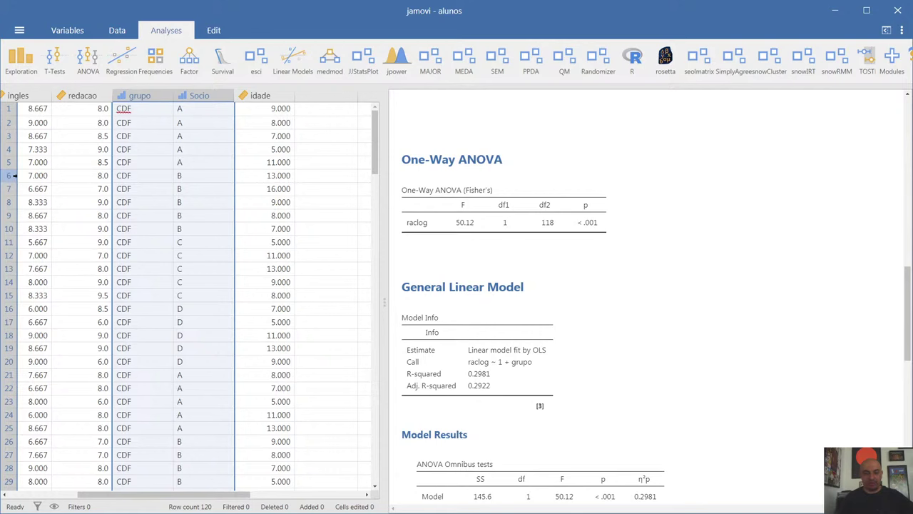
pyautogui.moveTo(909, 308); pyautogui.dragTo(905, 125)
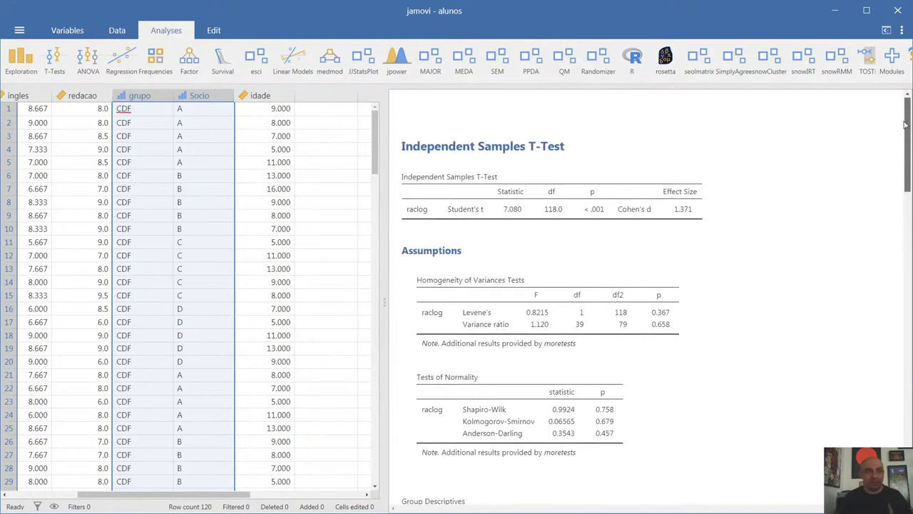
pyautogui.click(488, 208)
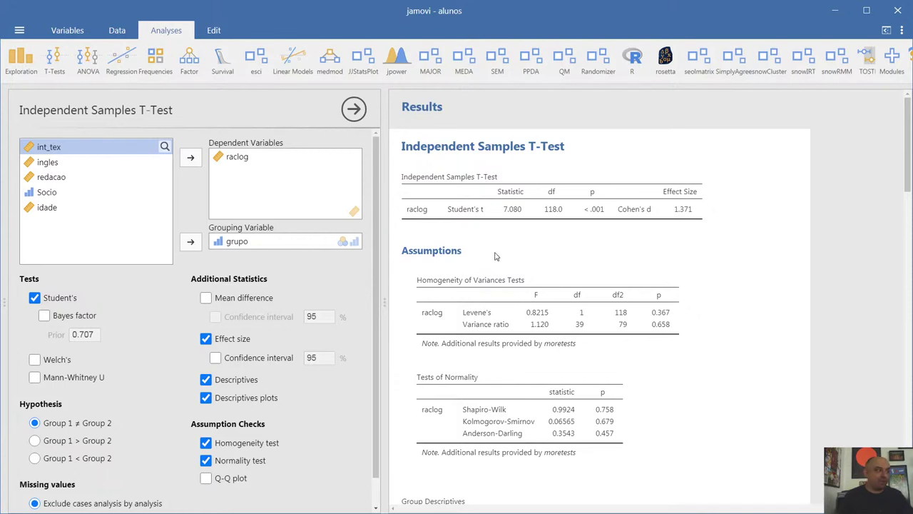
pyautogui.scroll(-7, 904, 145)
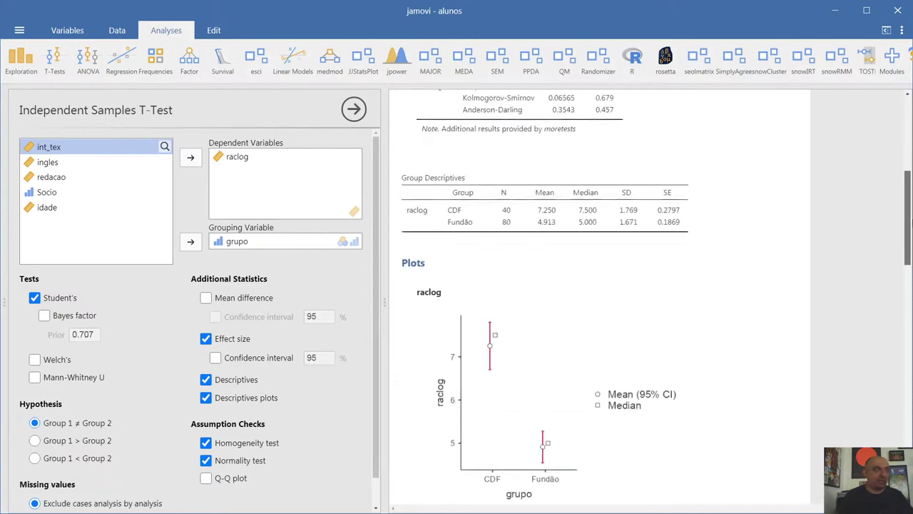
pyautogui.scroll(-5, 626, 269)
# - Add int_tex, ingles and redacao as dependent variables to the existing one-way ANOVA
pyautogui.click(559, 220)
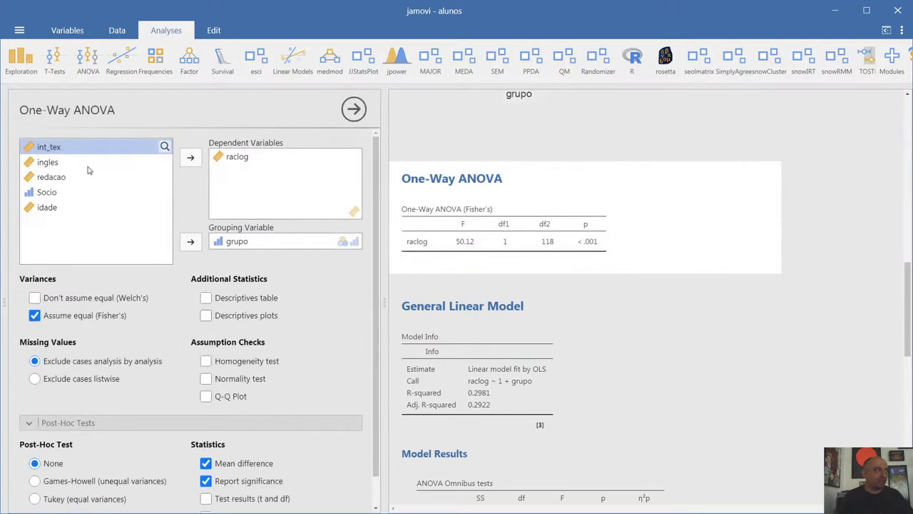
pyautogui.click(195, 164)
pyautogui.click(190, 157)
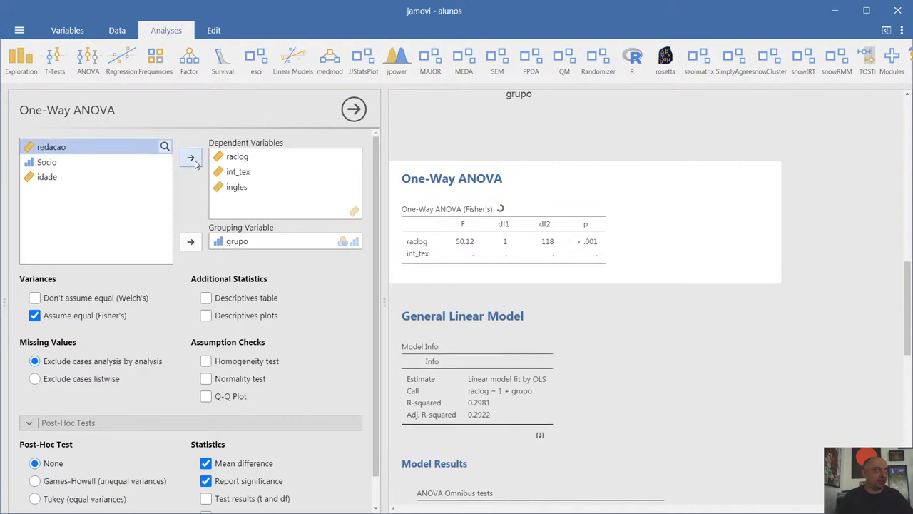
pyautogui.click(190, 157)
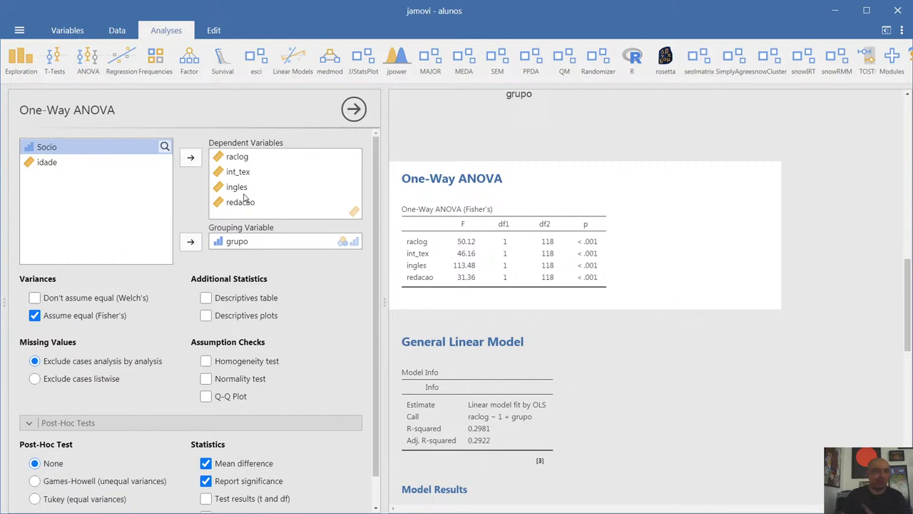
# - Add a MANCOVA analysis and remove the General Linear Model analysis from the results
pyautogui.click(89, 64)
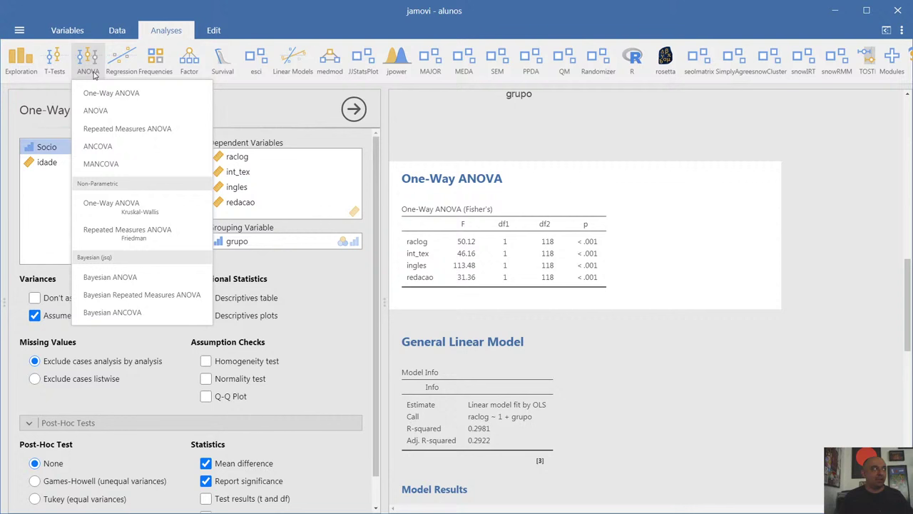
pyautogui.click(100, 164)
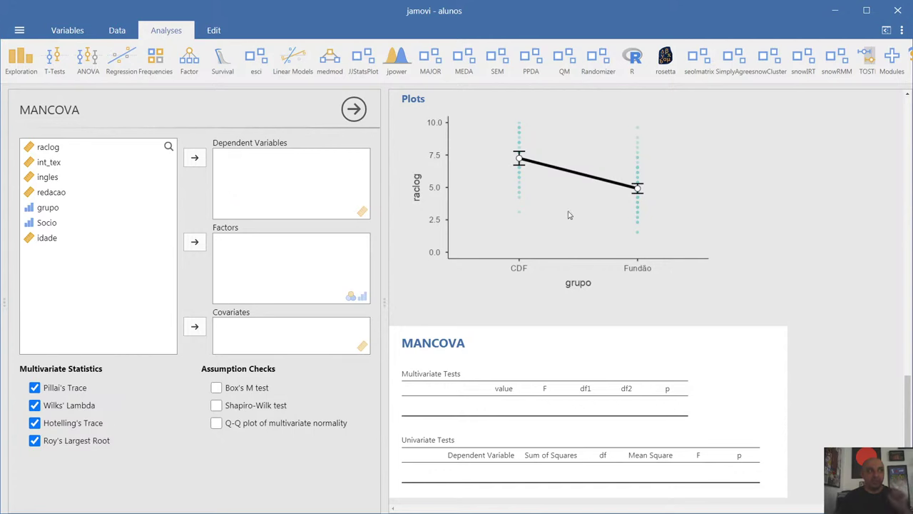
pyautogui.click(599, 237)
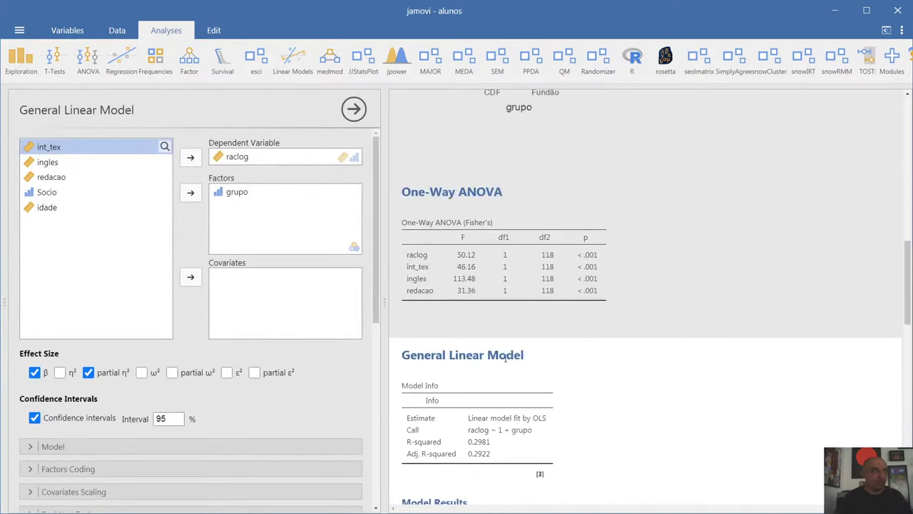
pyautogui.rightClick(505, 359)
pyautogui.click(535, 414)
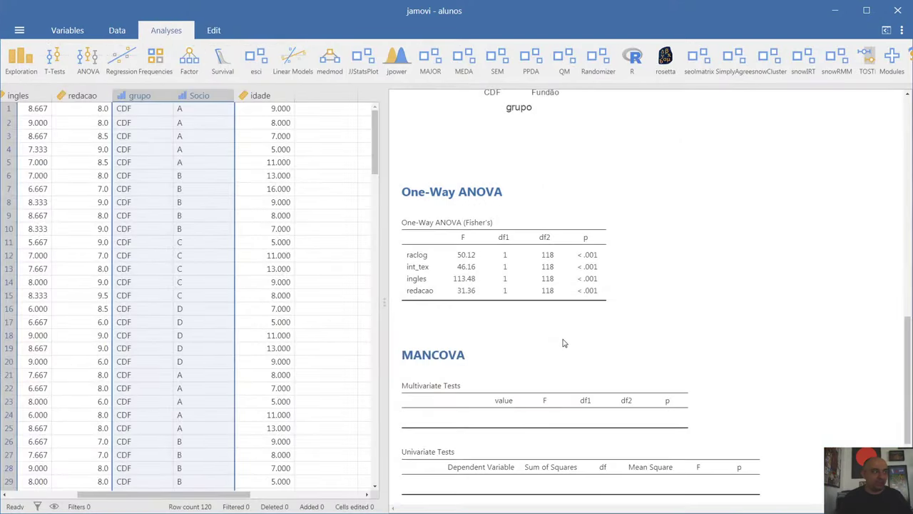
# - Assign raclog, int_tex, ingles and redacao as MANCOVA dependent variables with grupo as the factor, and compare its output with the one-way ANOVA
pyautogui.click(523, 328)
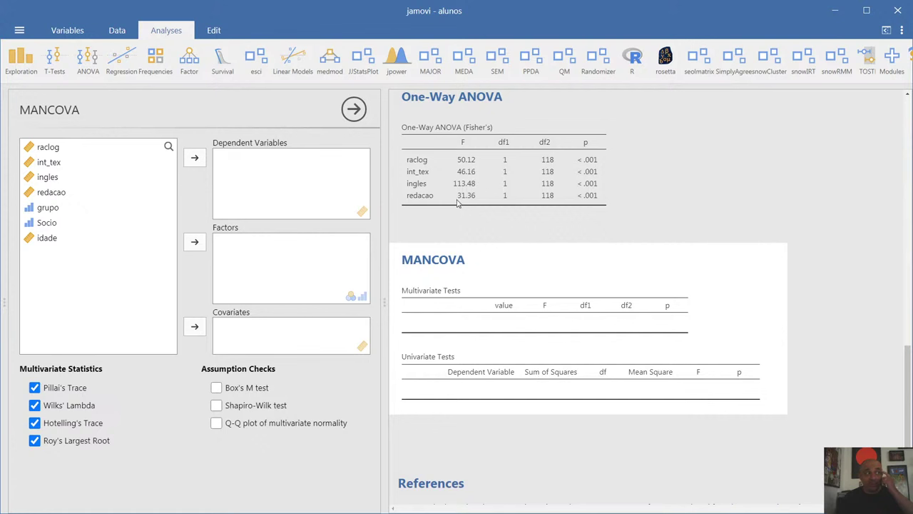
pyautogui.click(86, 148)
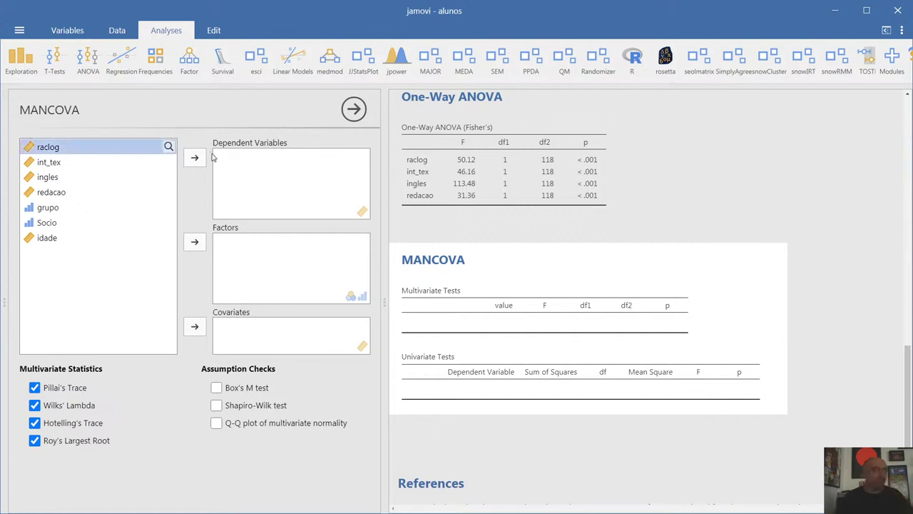
pyautogui.click(196, 158)
pyautogui.click(196, 158)
pyautogui.click(195, 158)
pyautogui.click(195, 158)
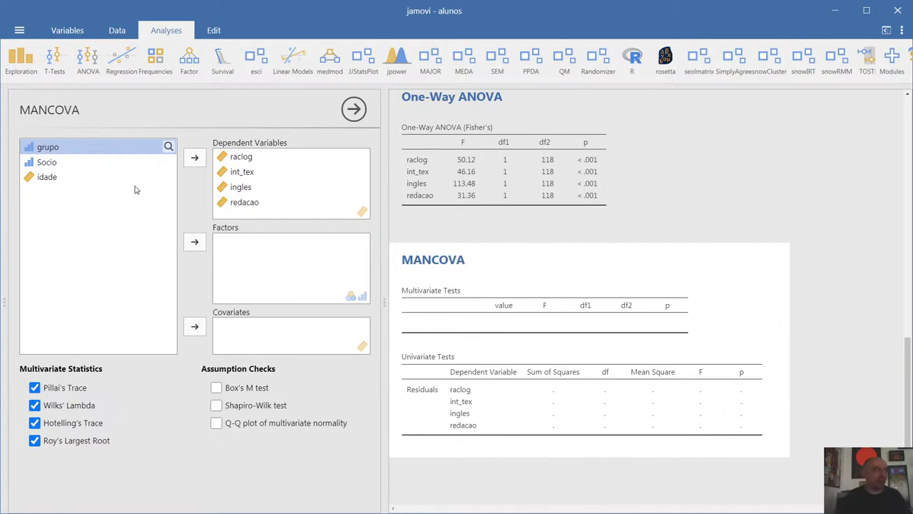
pyautogui.click(195, 242)
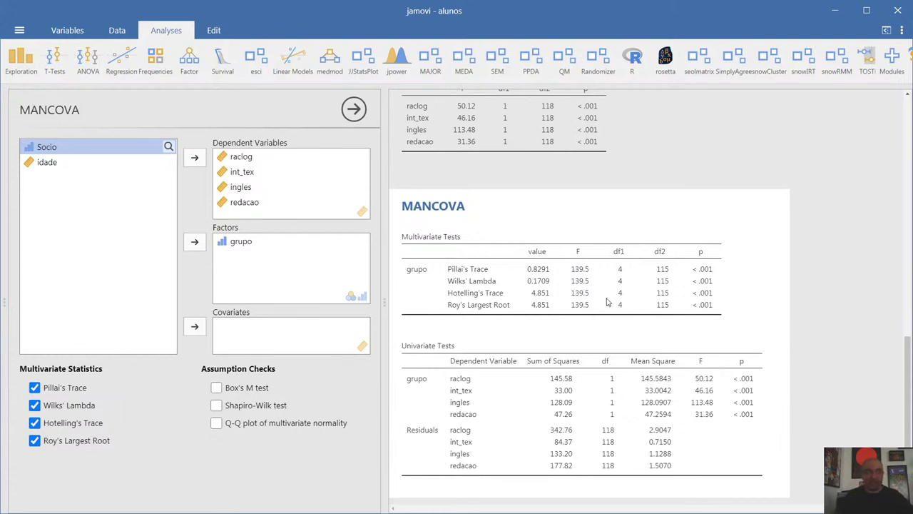
pyautogui.scroll(1, 581, 286)
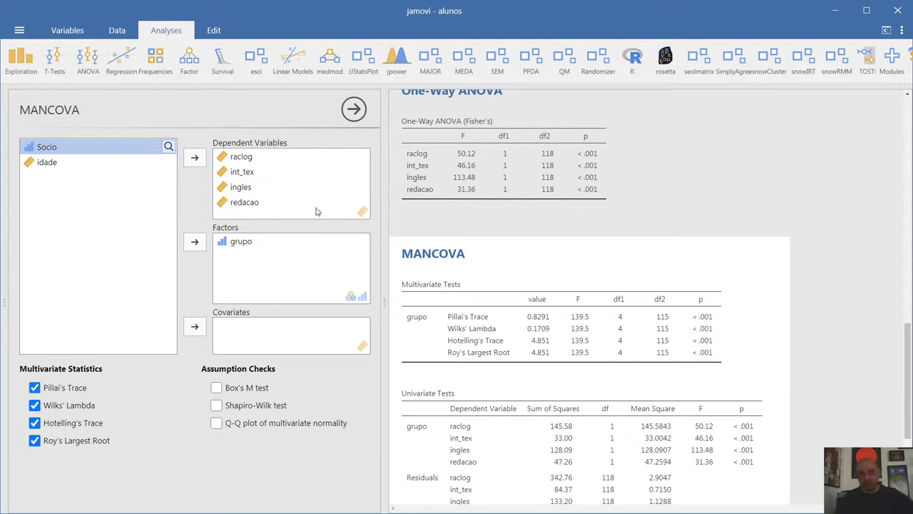
pyautogui.scroll(-1, 702, 329)
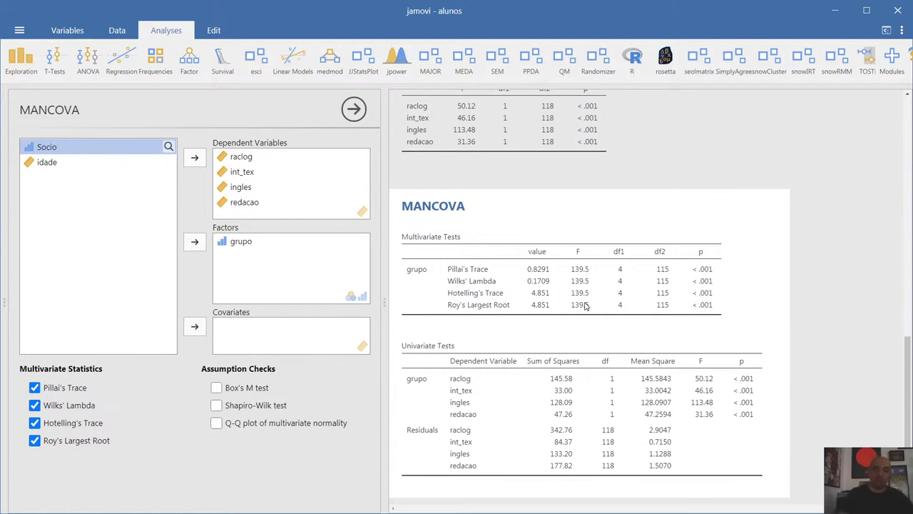
# - Review the one-way ANOVA, group descriptives and normality results that precede the MANCOVA output
pyautogui.scroll(3, 583, 300)
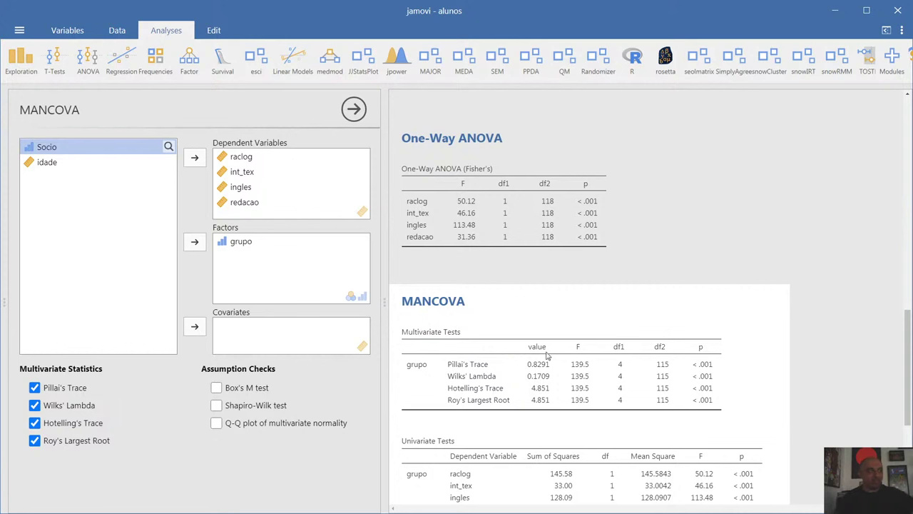
pyautogui.scroll(5, 549, 356)
pyautogui.scroll(2, 550, 357)
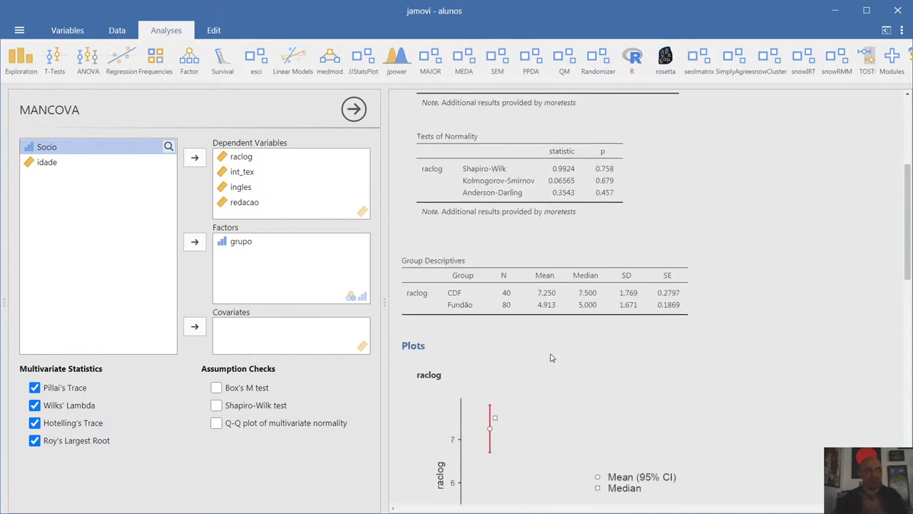
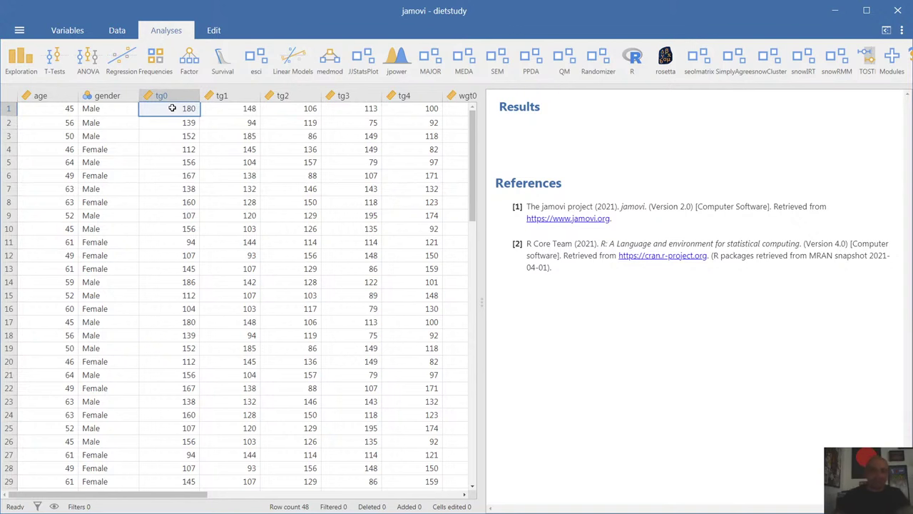
# - Widen the data view of the dietstudy dataset and examine the age, gender and tg0 to tg4 columns
pyautogui.moveTo(484, 165); pyautogui.dragTo(654, 160)
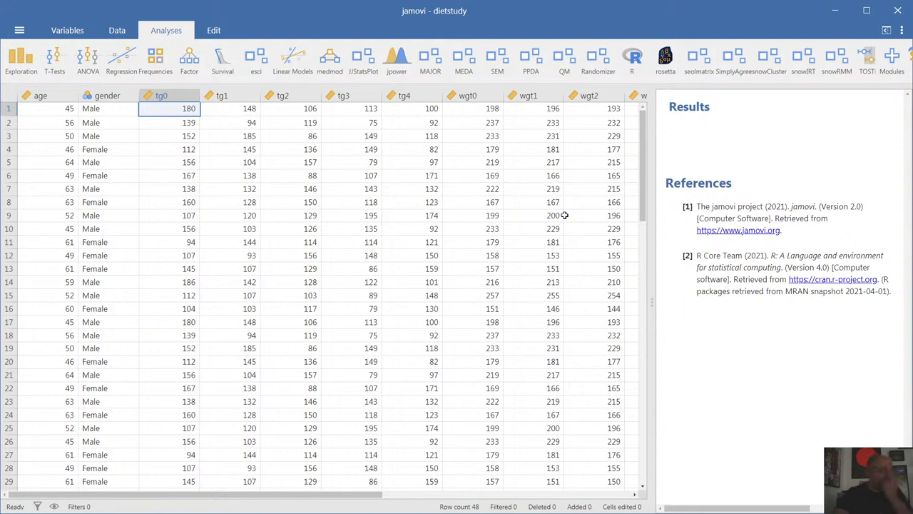
pyautogui.press('Left')
pyautogui.press('Left')
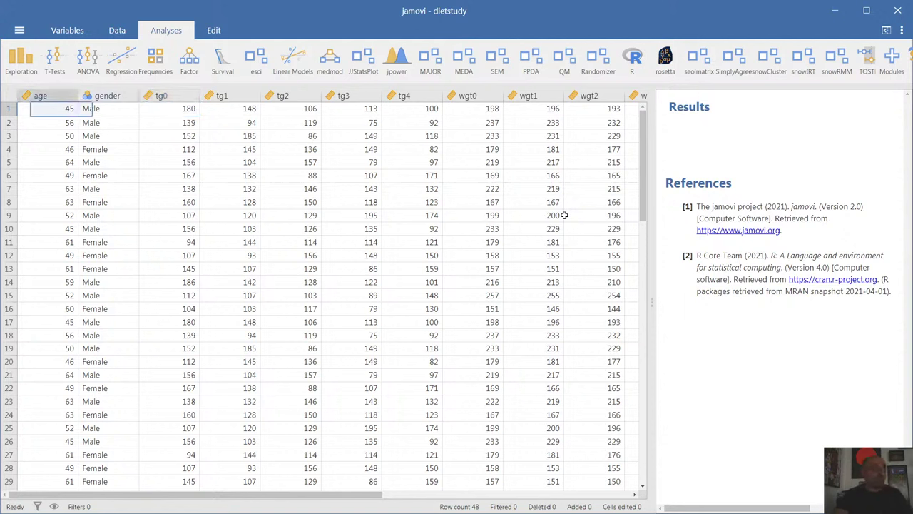
pyautogui.press('Right')
pyautogui.press('Right')
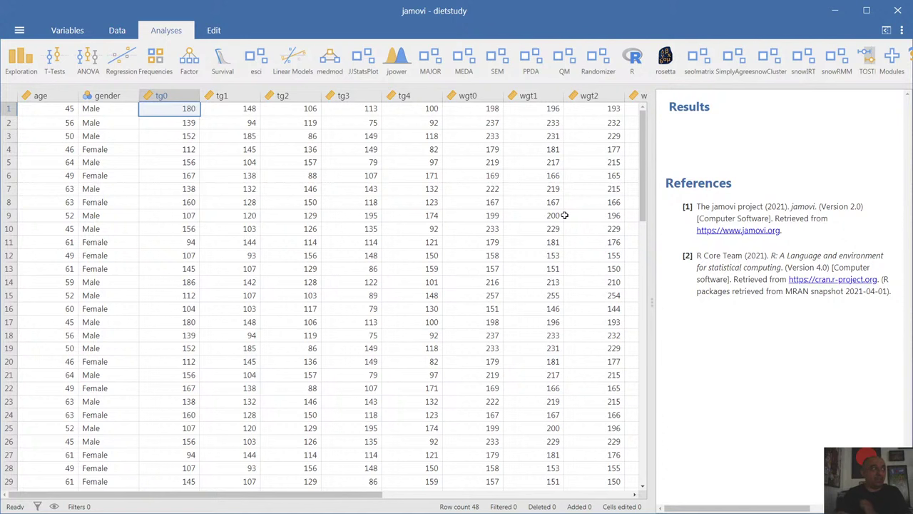
pyautogui.press('Right')
pyautogui.press('Right')
pyautogui.press('Right')
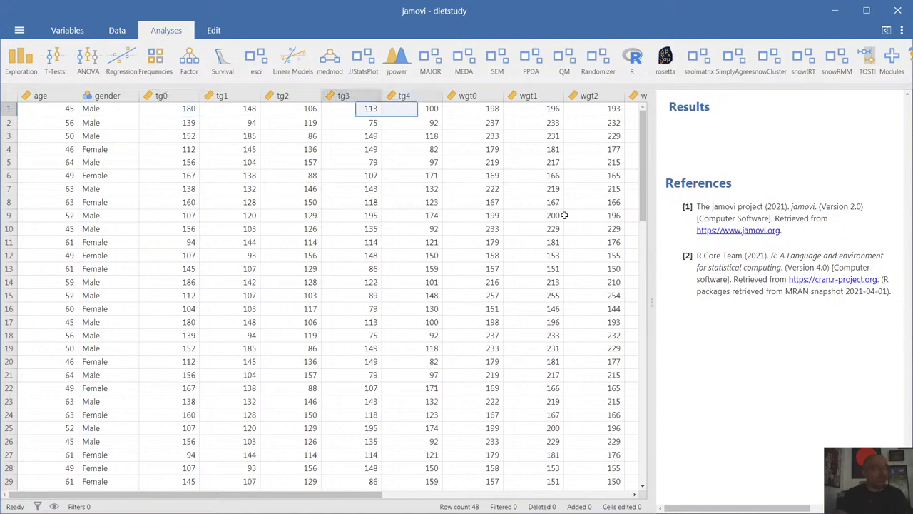
pyautogui.press('Right')
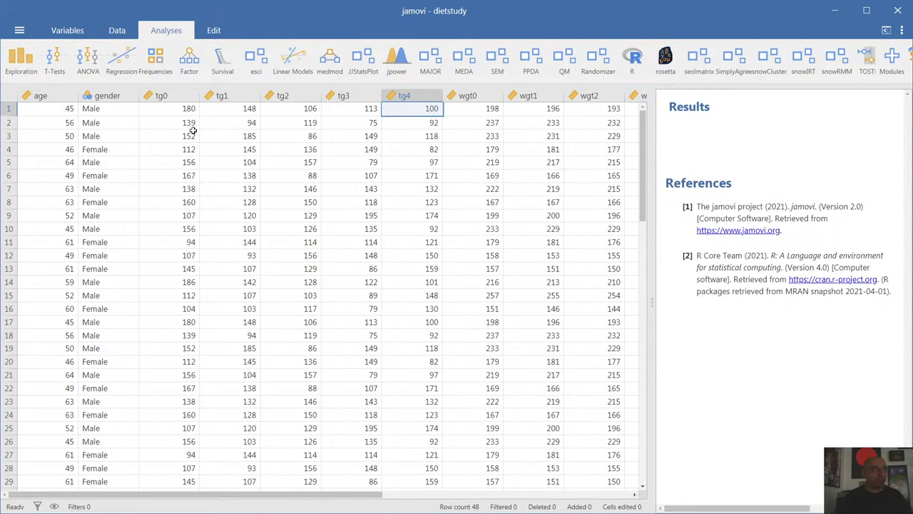
pyautogui.click(95, 72)
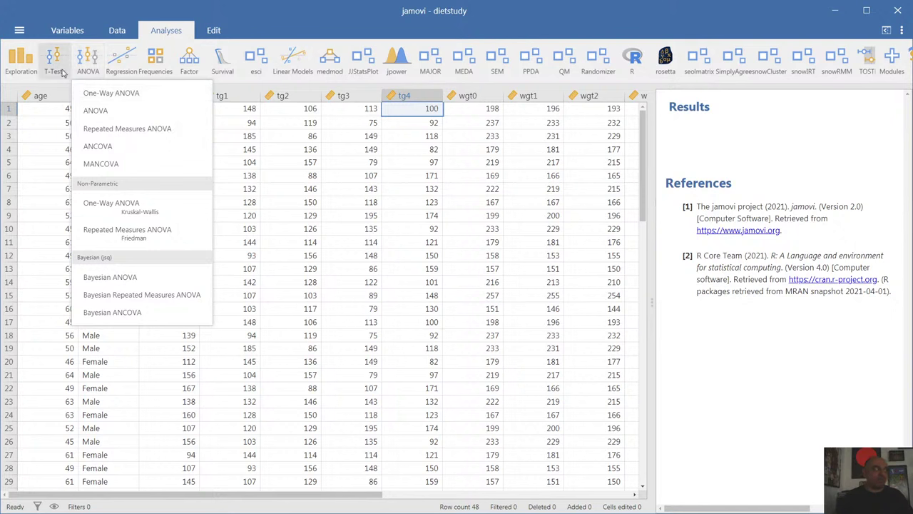
pyautogui.click(63, 73)
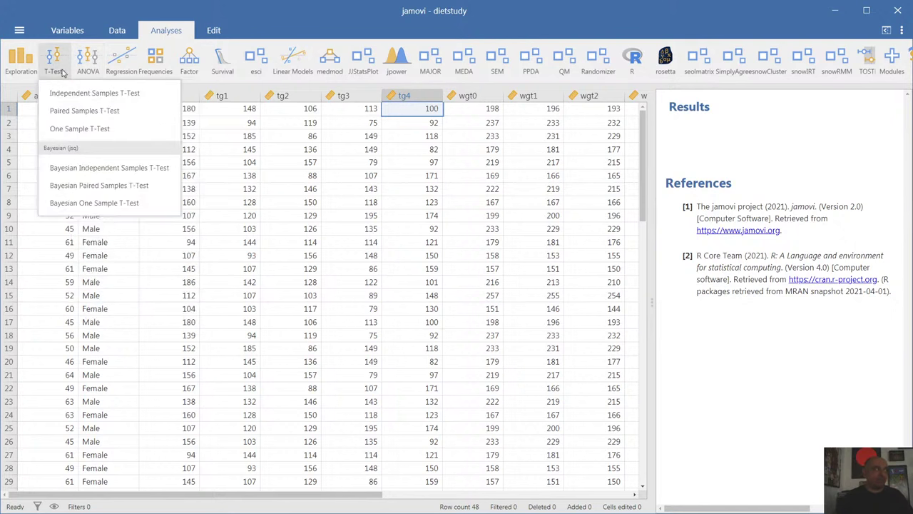
pyautogui.click(247, 161)
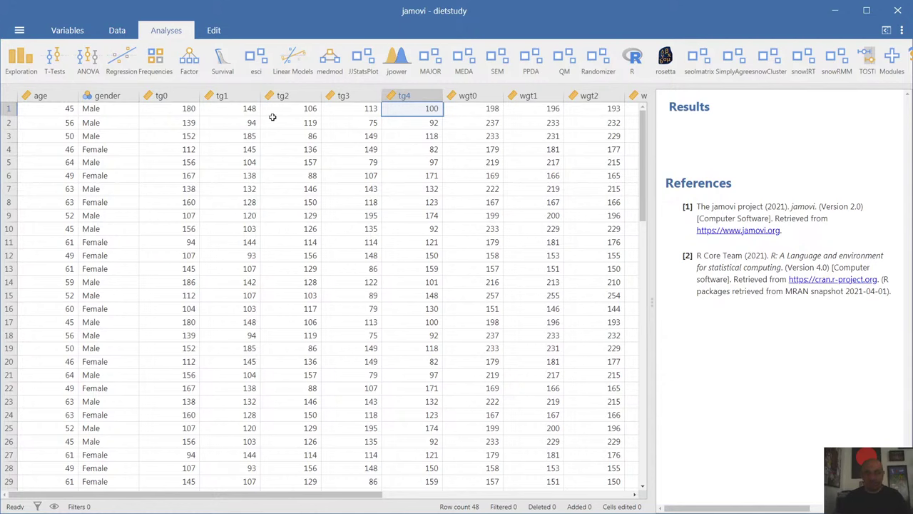
# - Add a Repeated Measures ANOVA and name its first repeated measures factor TEMPO
pyautogui.click(86, 61)
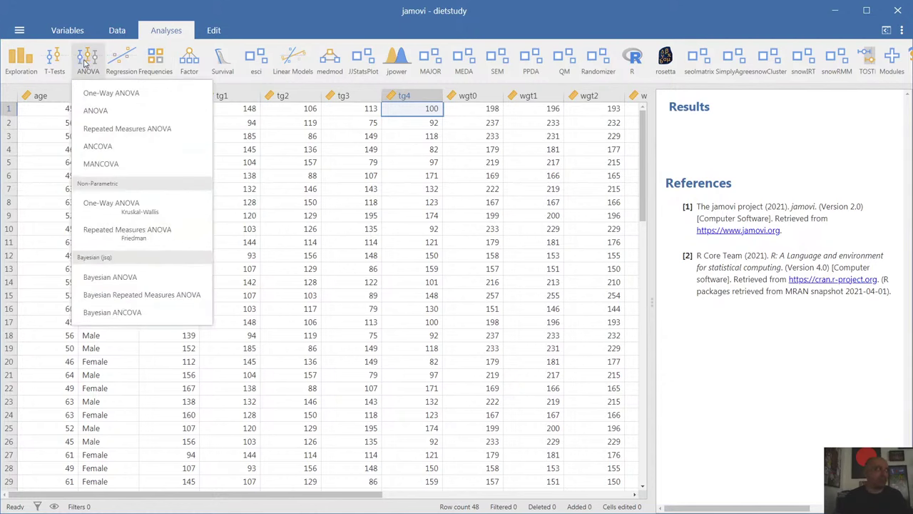
pyautogui.click(132, 129)
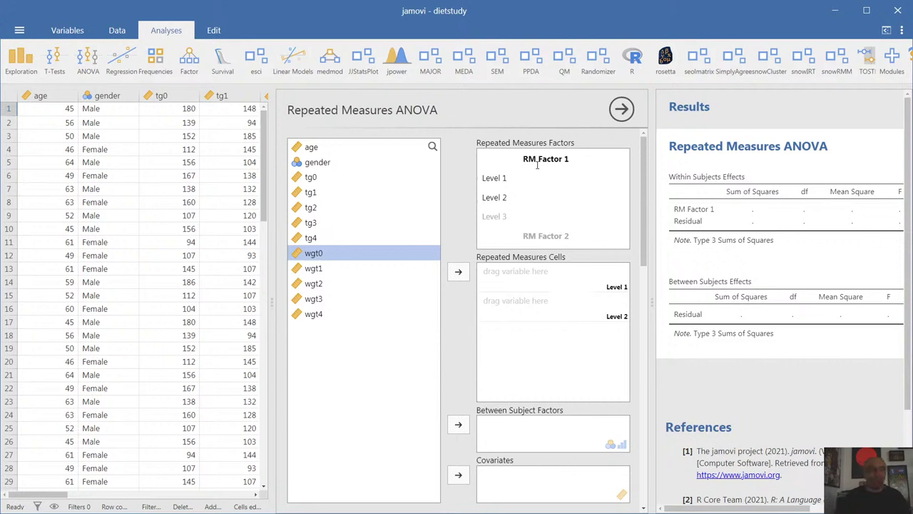
pyautogui.click(539, 160)
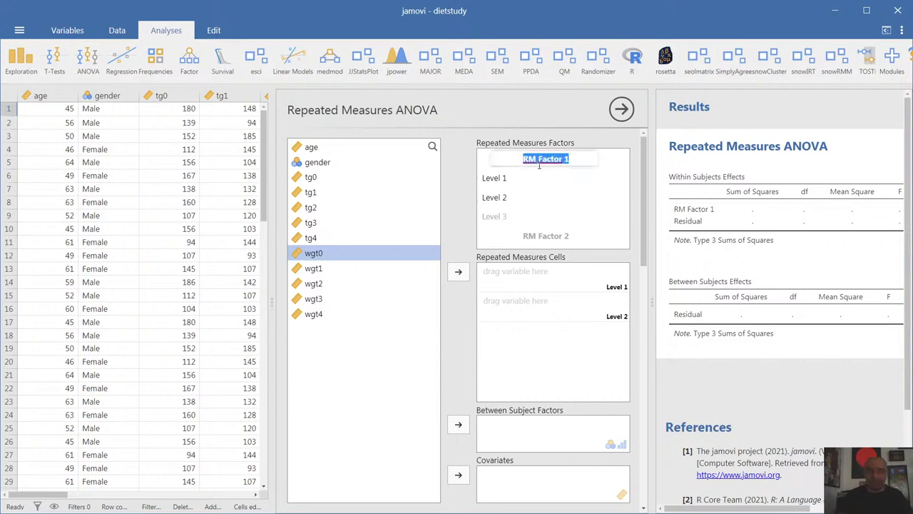
pyautogui.write('TEMPO')
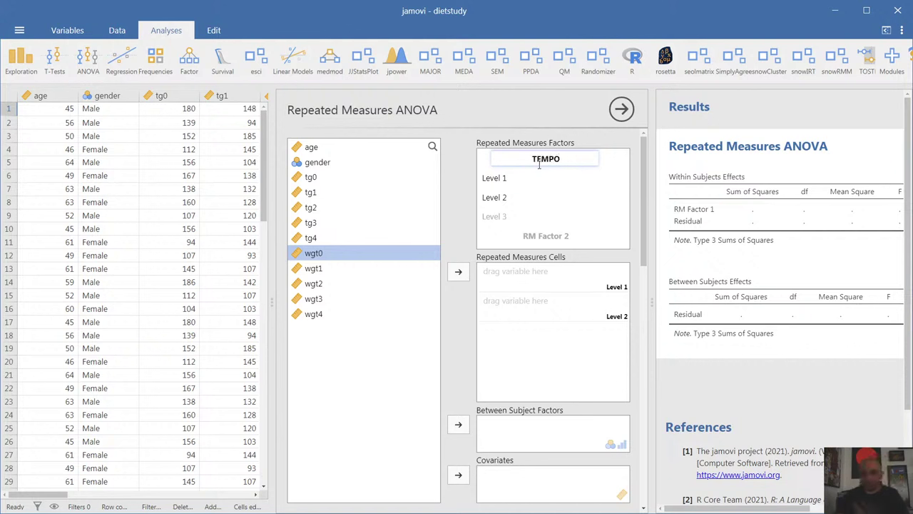
# - Rename the first two levels of the repeated measures factor as TG0 and TG1
pyautogui.click(514, 180)
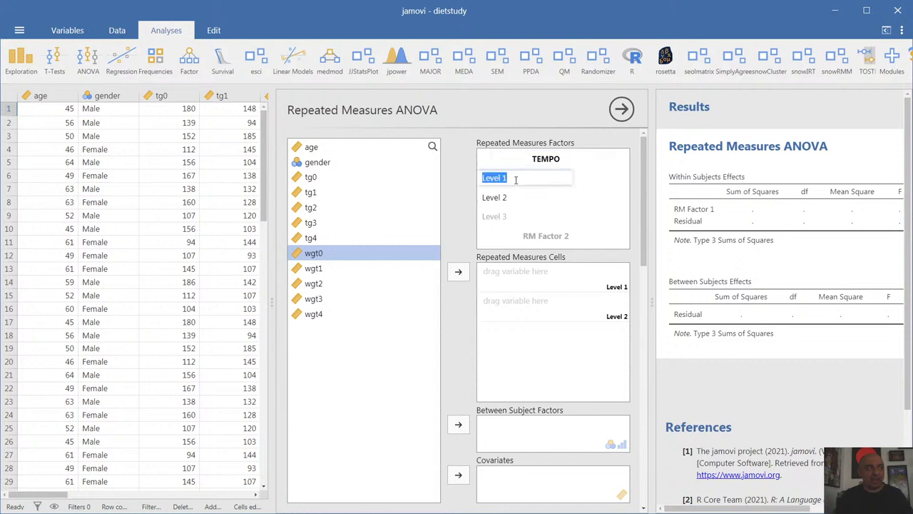
pyautogui.write('TG0')
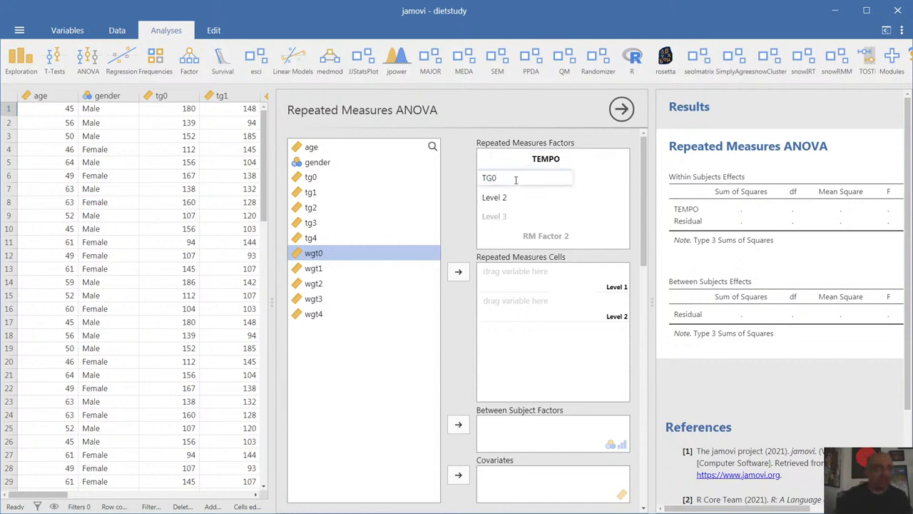
pyautogui.click(511, 199)
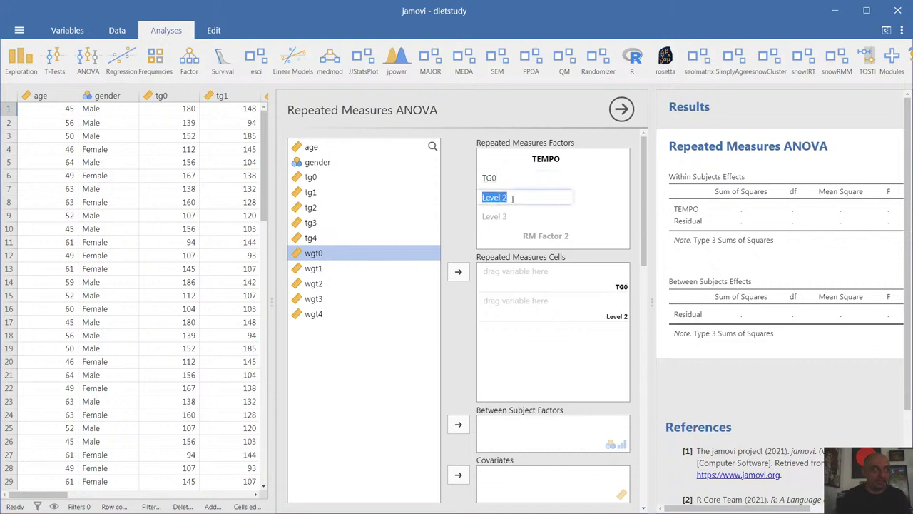
pyautogui.write('TG1')
pyautogui.press('Tab')
# - Add three more levels named TG2, TG3 and TG4 to the repeated measures factor
pyautogui.write('TG')
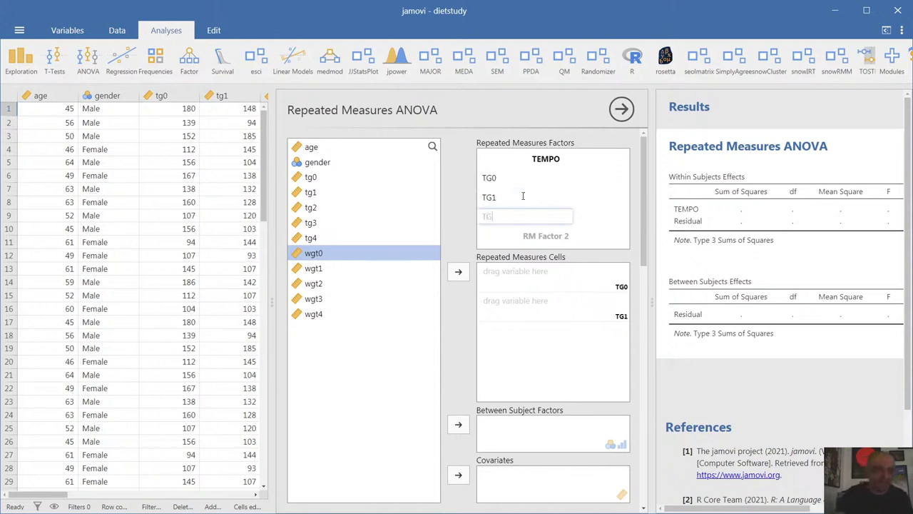
pyautogui.write('3')
pyautogui.press('Tab')
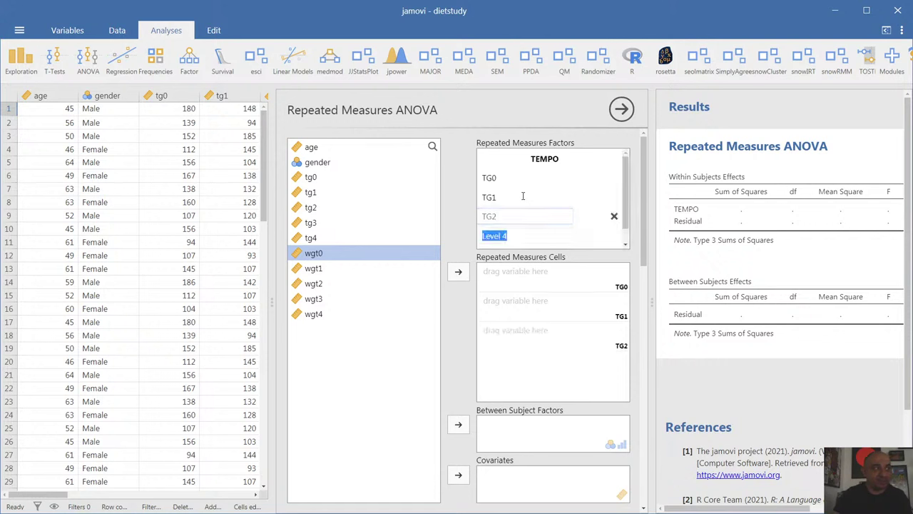
pyautogui.write('TG3')
pyautogui.press('Tab')
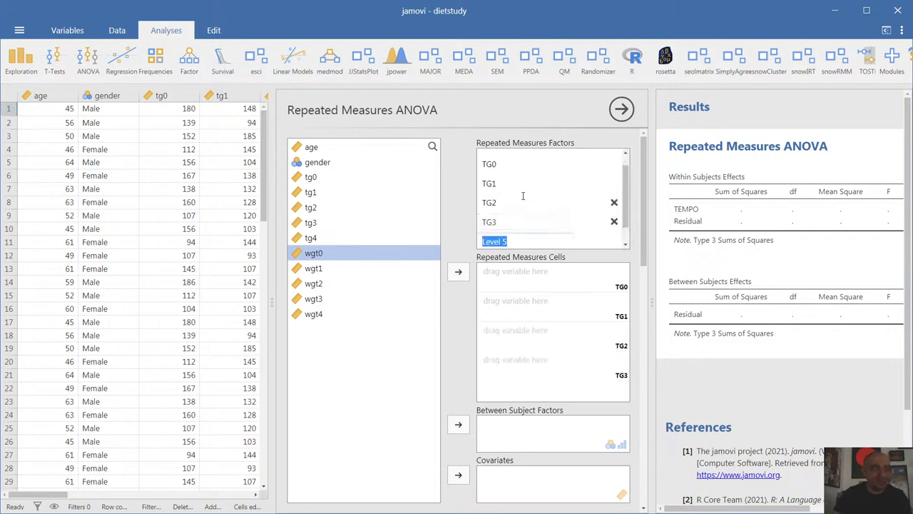
pyautogui.write('TG')
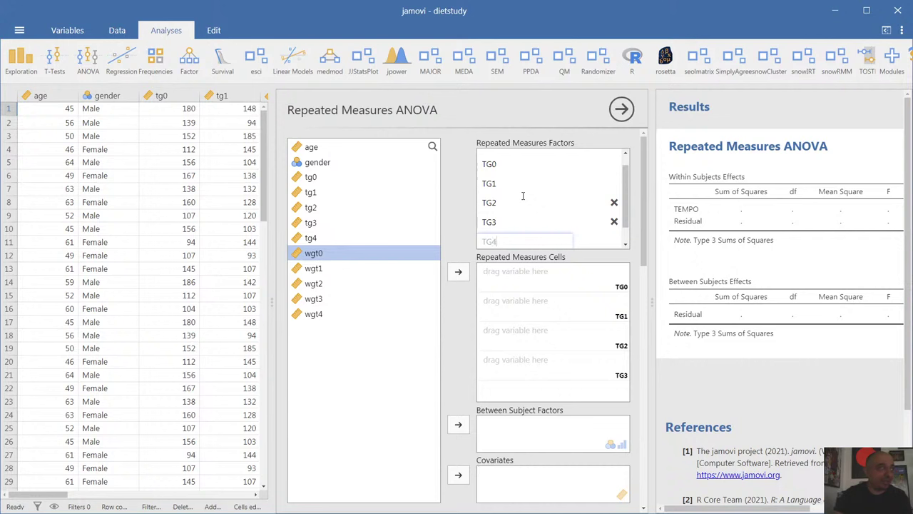
pyautogui.write('4')
pyautogui.press('Tab')
pyautogui.scroll(3, 528, 196)
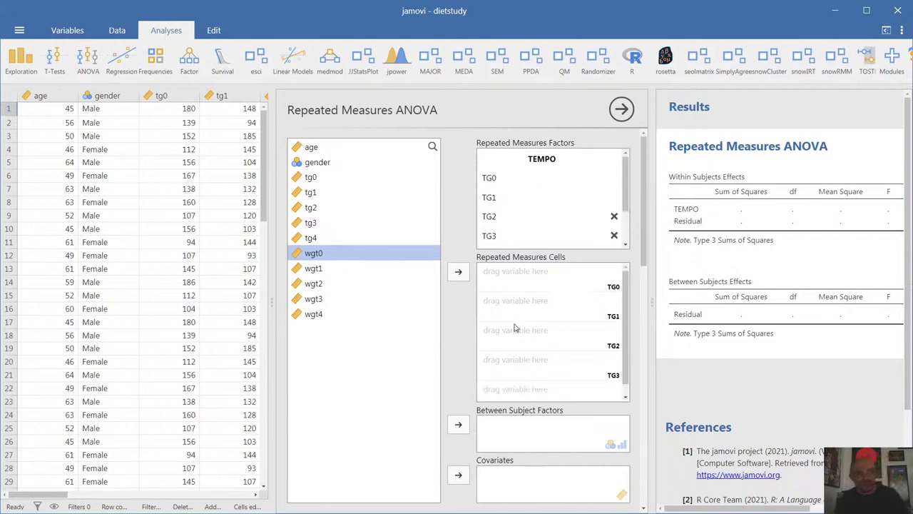
# - Assign the variables tg0, tg1, tg2, tg3 and tg4 to the matching repeated measures cells TG0 to TG4
pyautogui.scroll(-1, 629, 352)
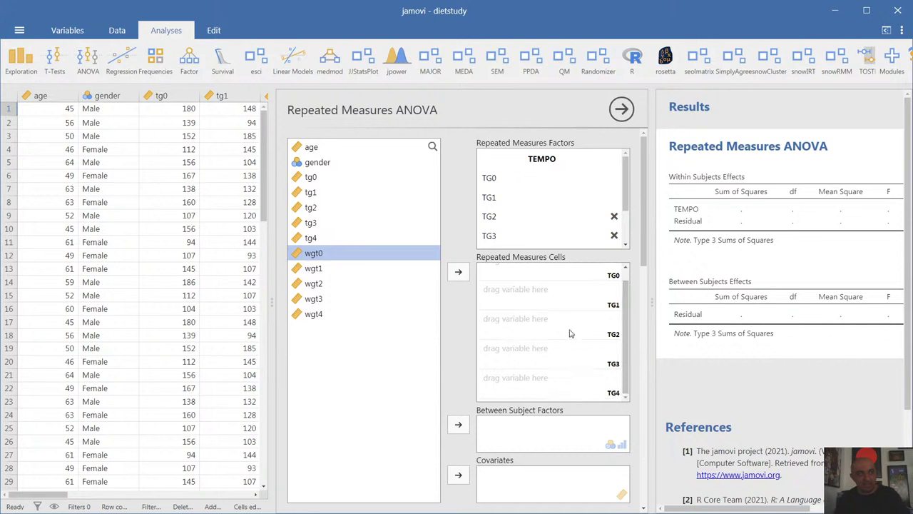
pyautogui.click(318, 177)
pyautogui.click(455, 271)
pyautogui.click(455, 271)
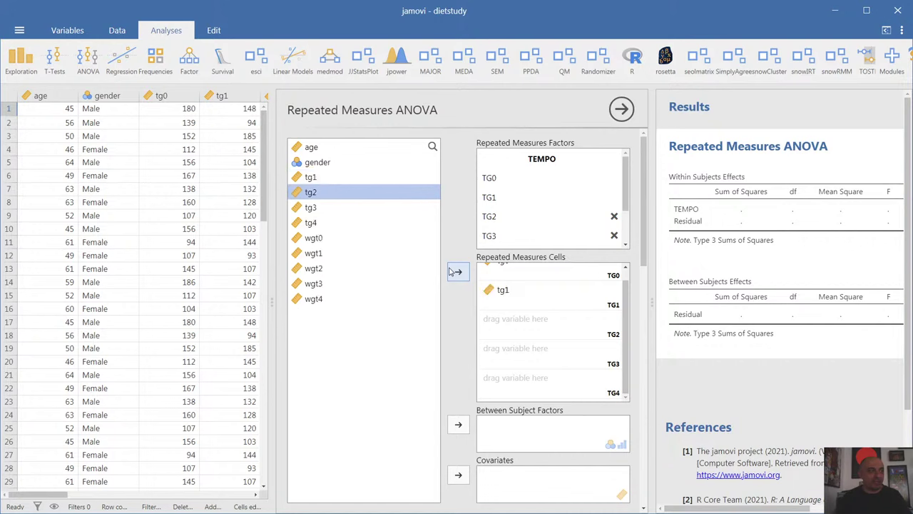
pyautogui.click(455, 271)
pyautogui.click(456, 271)
pyautogui.click(455, 271)
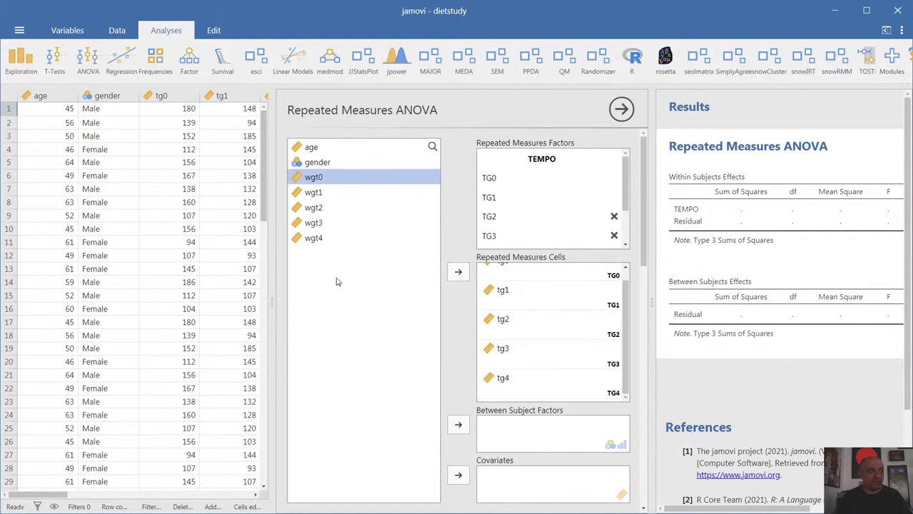
# - Enlarge the results area and review the Repeated Measures ANOVA tables, the assigned cells and the factor levels
pyautogui.moveTo(275, 277); pyautogui.dragTo(66, 288)
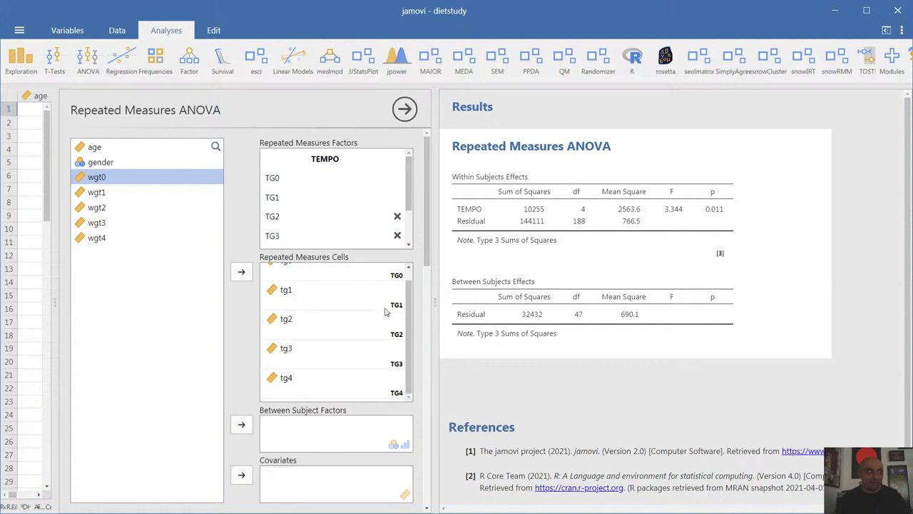
pyautogui.scroll(1, 404, 306)
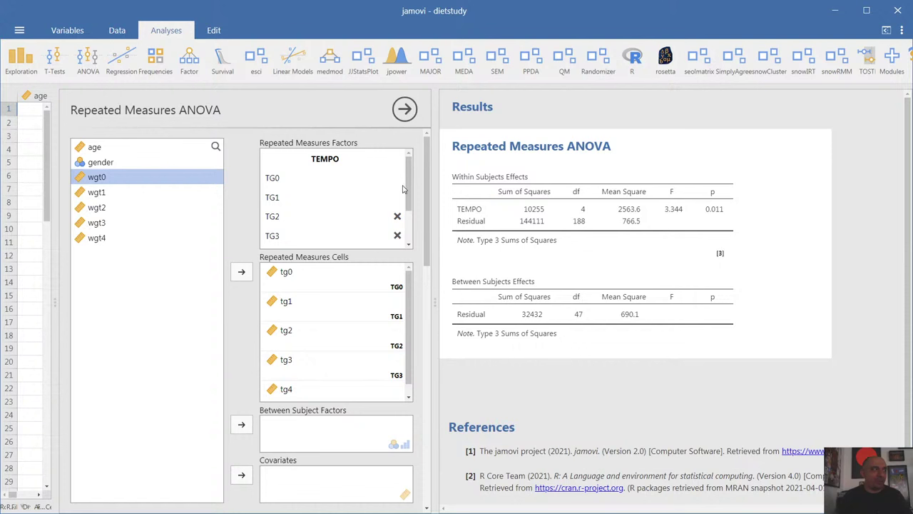
pyautogui.moveTo(409, 185); pyautogui.dragTo(421, 158)
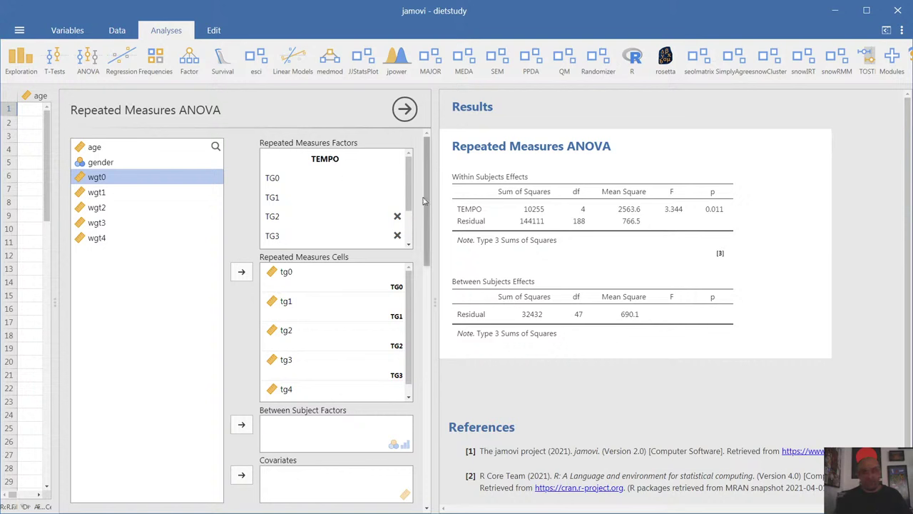
pyautogui.scroll(-3, 332, 160)
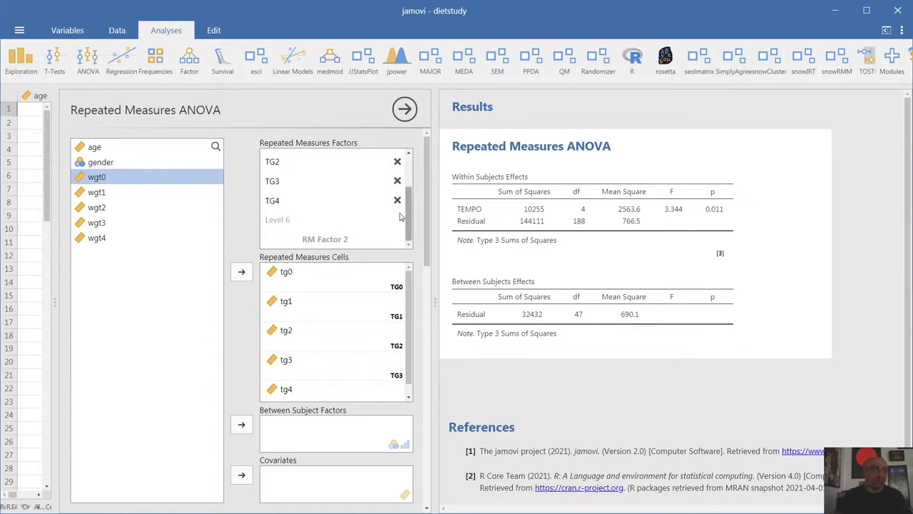
pyautogui.moveTo(410, 214); pyautogui.dragTo(409, 170)
# - Rename the repeated measures factor from TEMPO to EXERCICIO
pyautogui.click(349, 160)
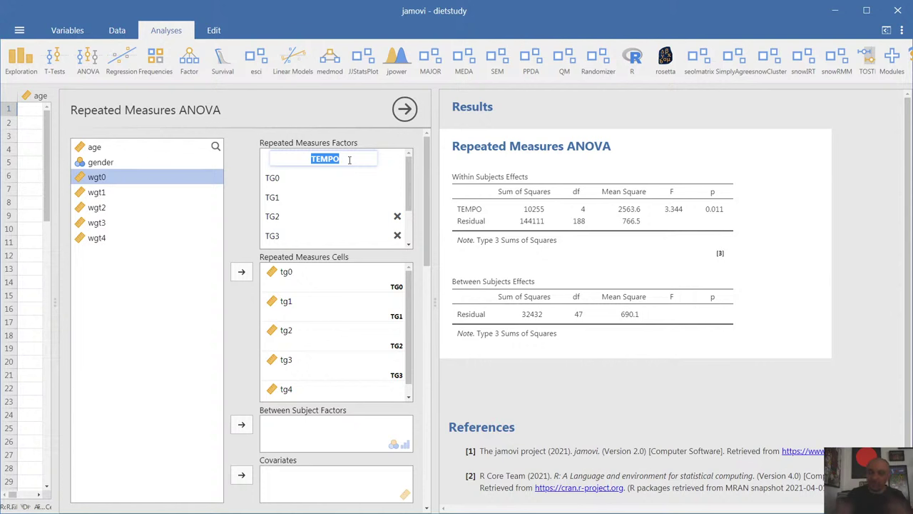
pyautogui.write('ex')
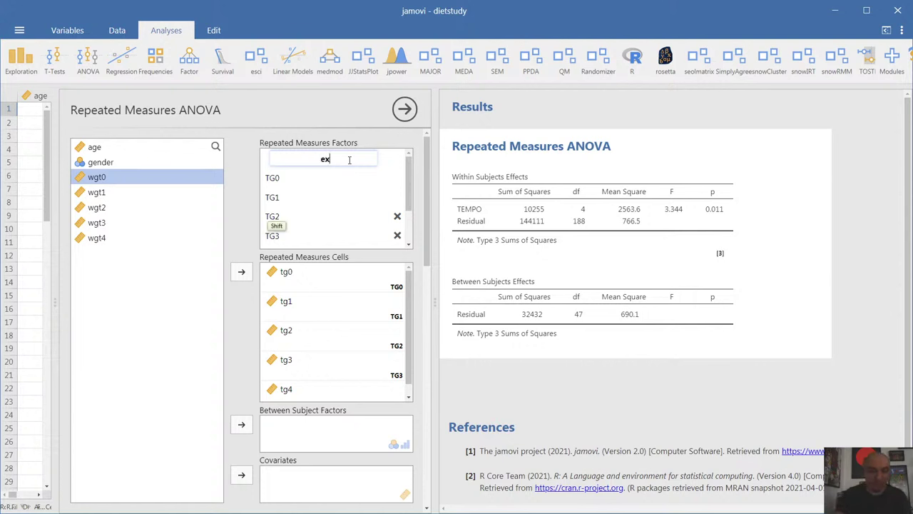
pyautogui.write('ercicio')
pyautogui.press('BackSpace')
pyautogui.press('BackSpace')
pyautogui.press('BackSpace')
pyautogui.press('BackSpace')
pyautogui.press('BackSpace')
pyautogui.press('BackSpace')
pyautogui.press('BackSpace')
pyautogui.press('BackSpace')
pyautogui.press('BackSpace')
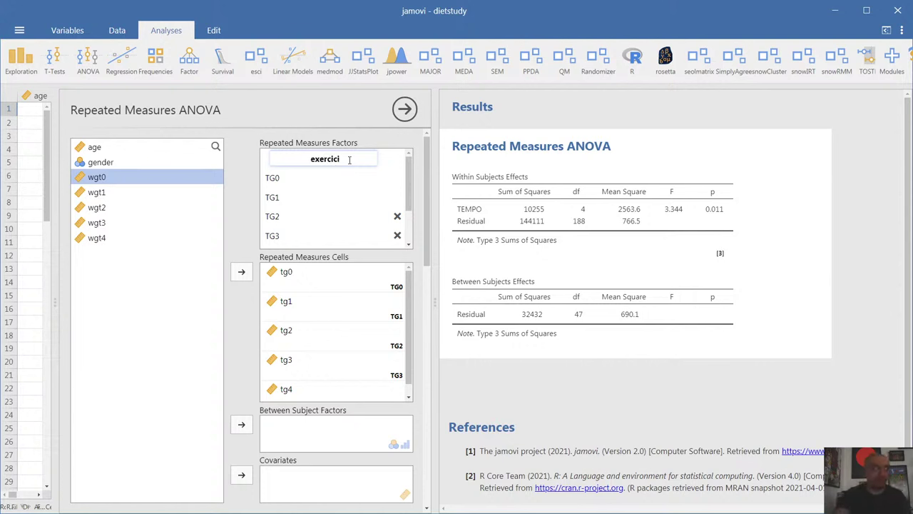
pyautogui.write('exce')
pyautogui.press('BackSpace')
pyautogui.press('BackSpace')
pyautogui.write('ercic')
pyautogui.press('BackSpace')
pyautogui.press('BackSpace')
pyautogui.write('icio')
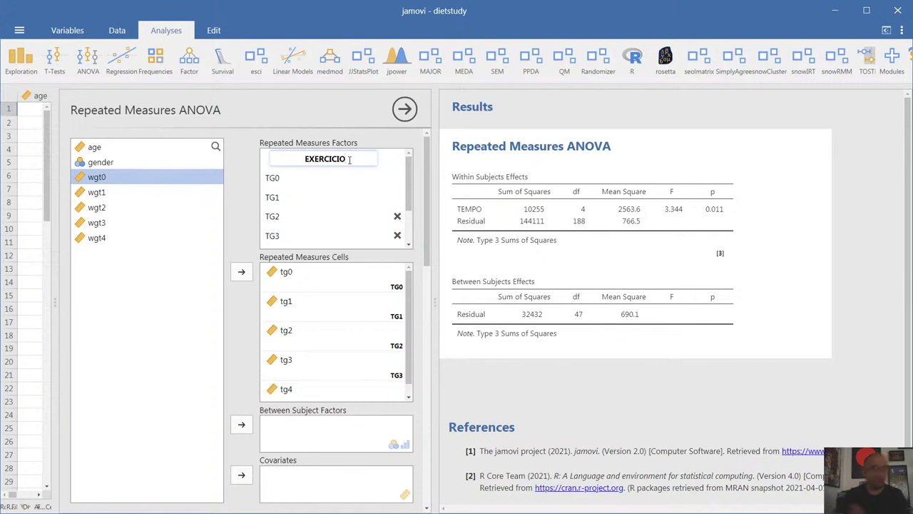
pyautogui.click(426, 184)
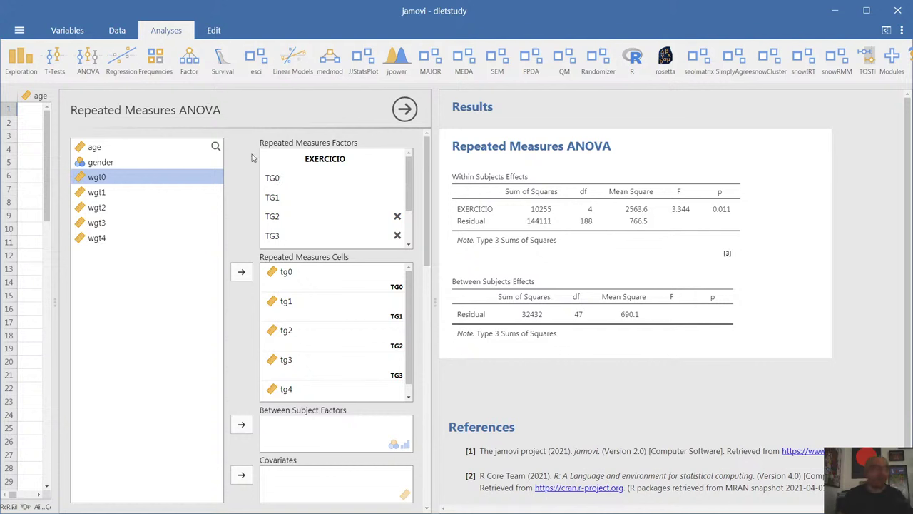
# - Rename the repeated measures factor to TEMPO
pyautogui.doubleClick(344, 158)
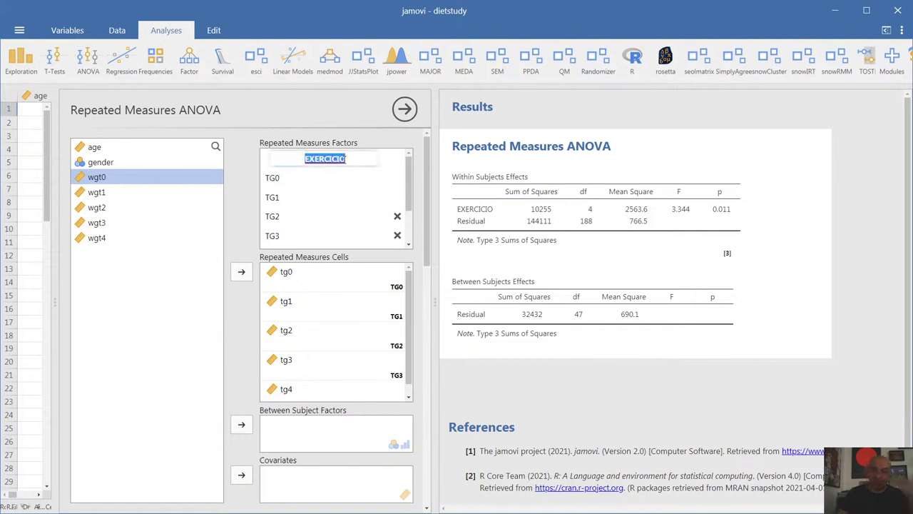
pyautogui.write('TEMPO')
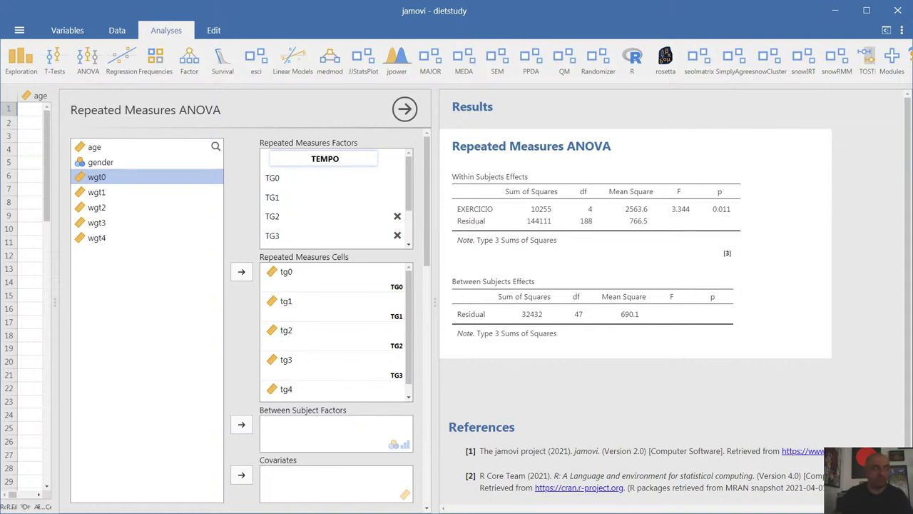
pyautogui.click(685, 382)
pyautogui.click(539, 202)
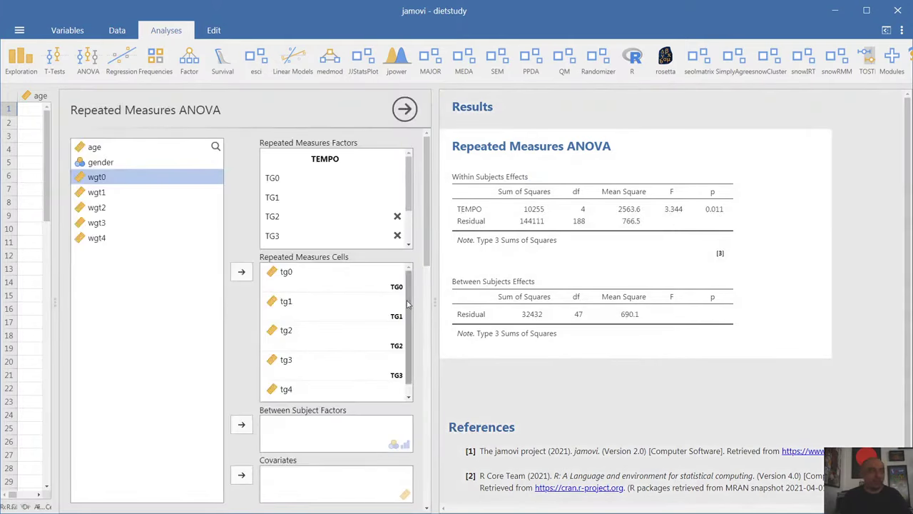
# - Add TEMPO to the post hoc tests with the Tukey correction and review the comparisons table
pyautogui.scroll(-1, 409, 345)
pyautogui.scroll(1, 409, 291)
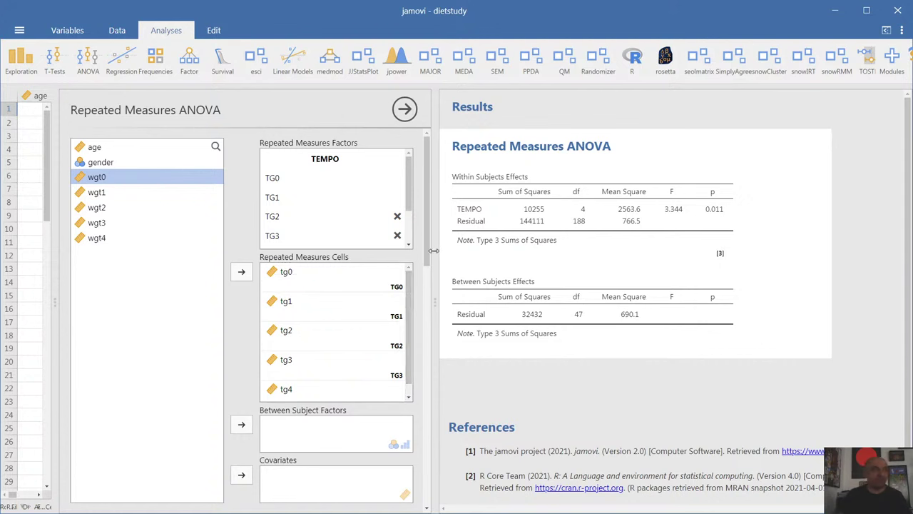
pyautogui.moveTo(432, 250); pyautogui.dragTo(456, 365)
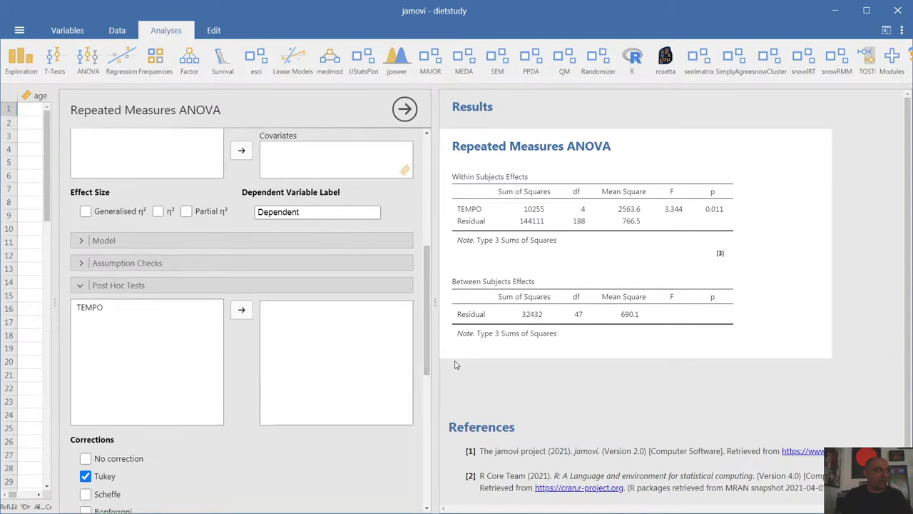
pyautogui.click(107, 308)
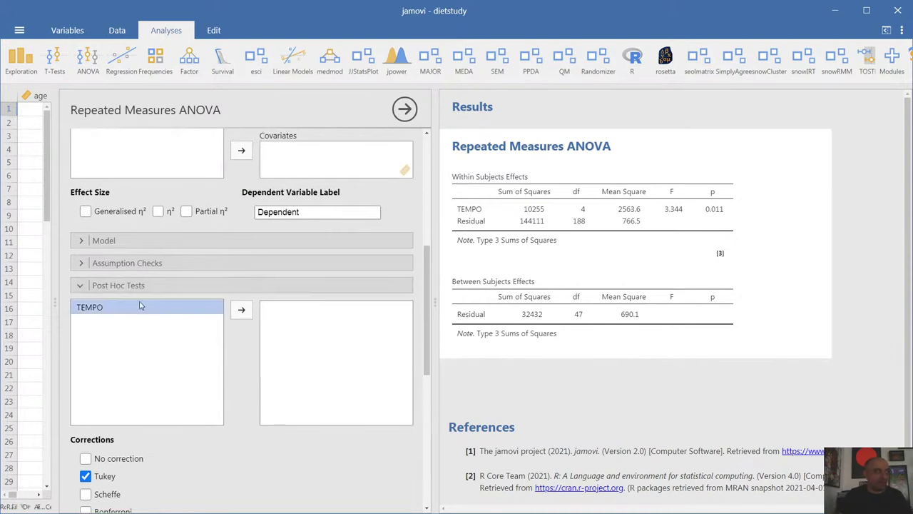
pyautogui.click(242, 311)
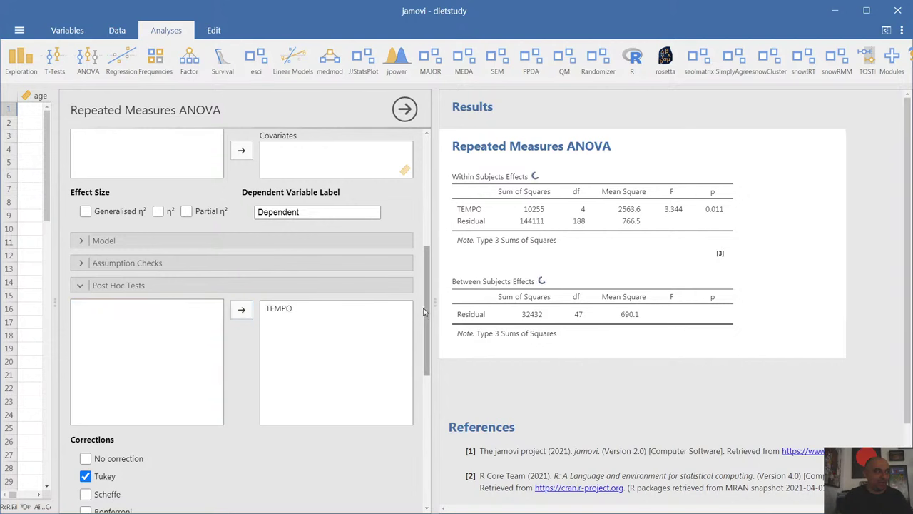
pyautogui.scroll(-1, 428, 332)
pyautogui.scroll(-1, 428, 332)
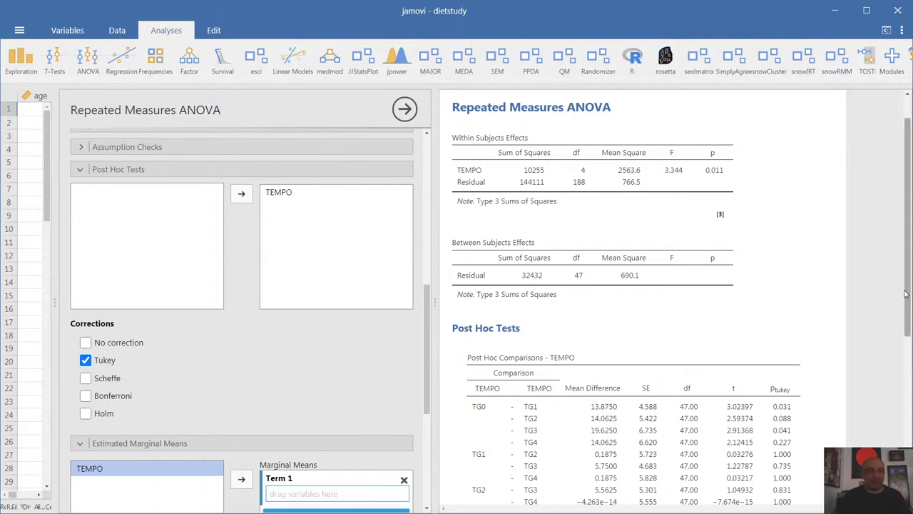
pyautogui.moveTo(904, 293); pyautogui.dragTo(907, 348)
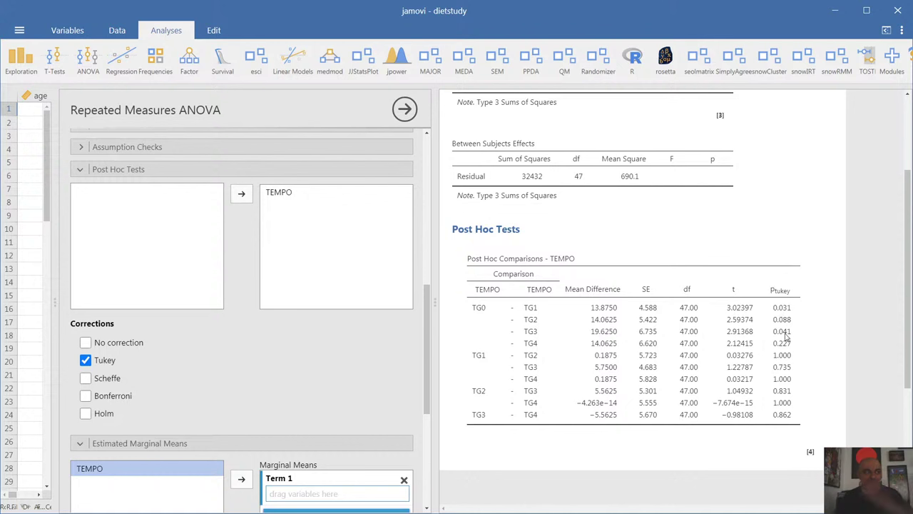
# - Add the Scheffe correction to the post hoc tests and compare its p-values with Tukey's
pyautogui.click(86, 381)
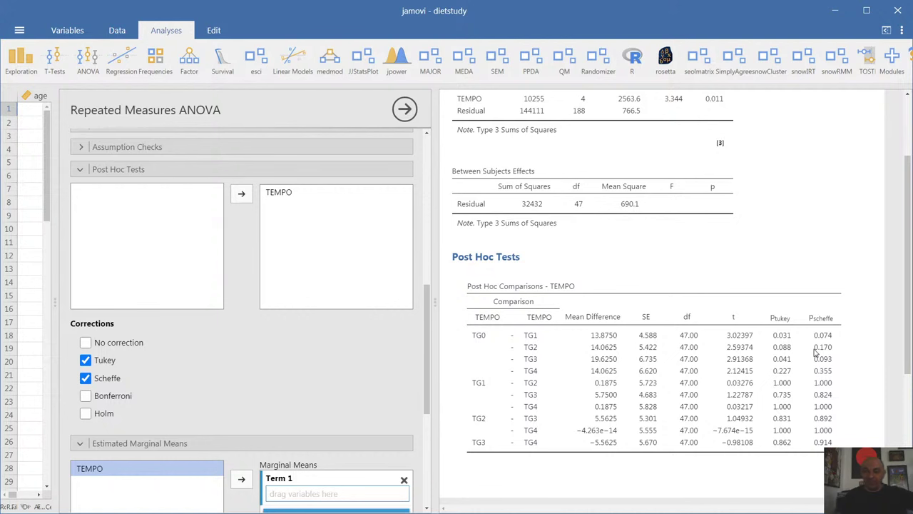
pyautogui.scroll(1, 816, 360)
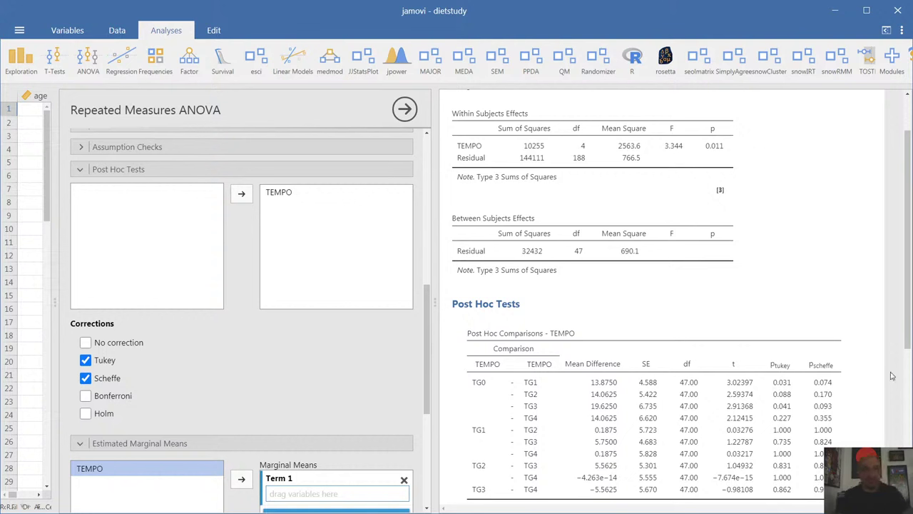
pyautogui.scroll(-1, 909, 304)
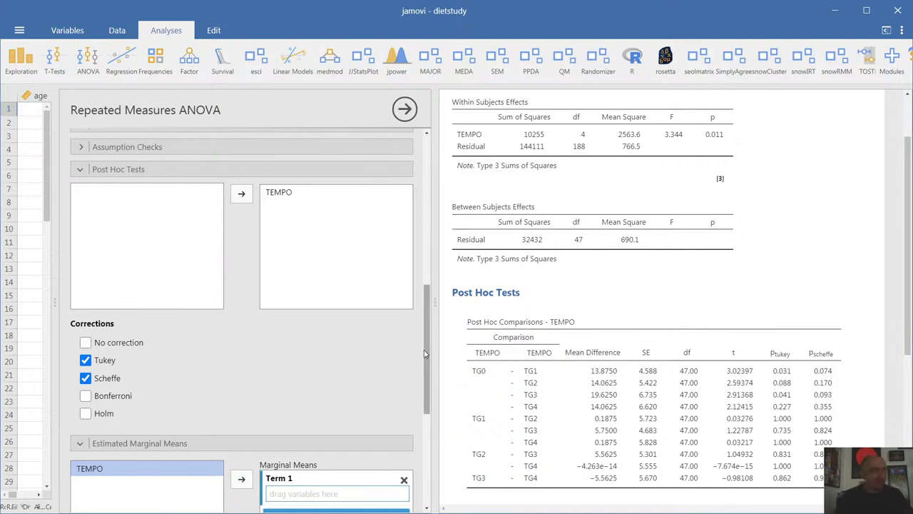
# - Add TEMPO as Term 1 of the estimated marginal means to plot its means
pyautogui.moveTo(427, 367); pyautogui.dragTo(431, 452)
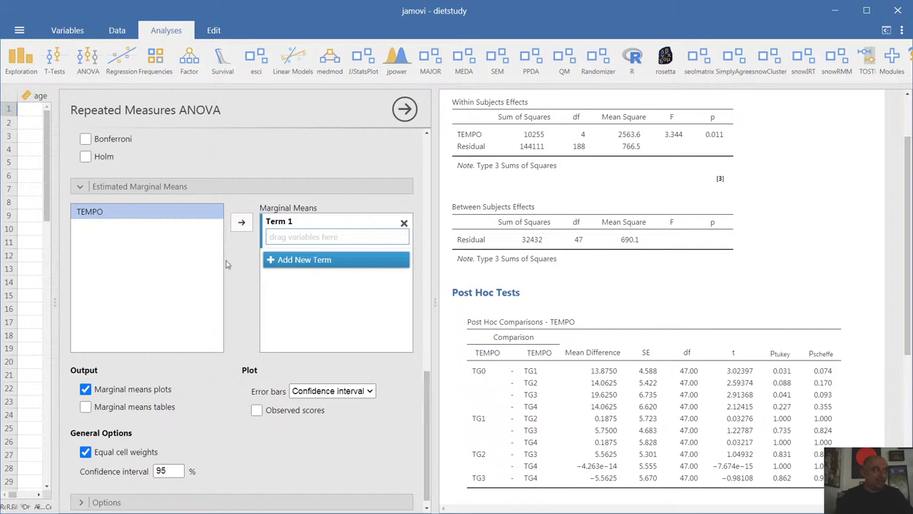
pyautogui.click(242, 224)
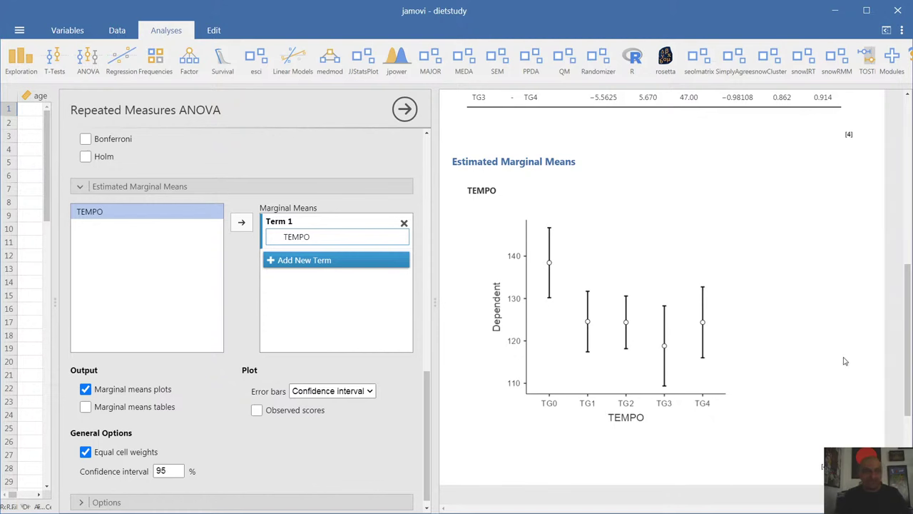
# - Examine the TEMPO marginal means plot against the post hoc comparisons and the within subjects effects table
pyautogui.scroll(5, 845, 362)
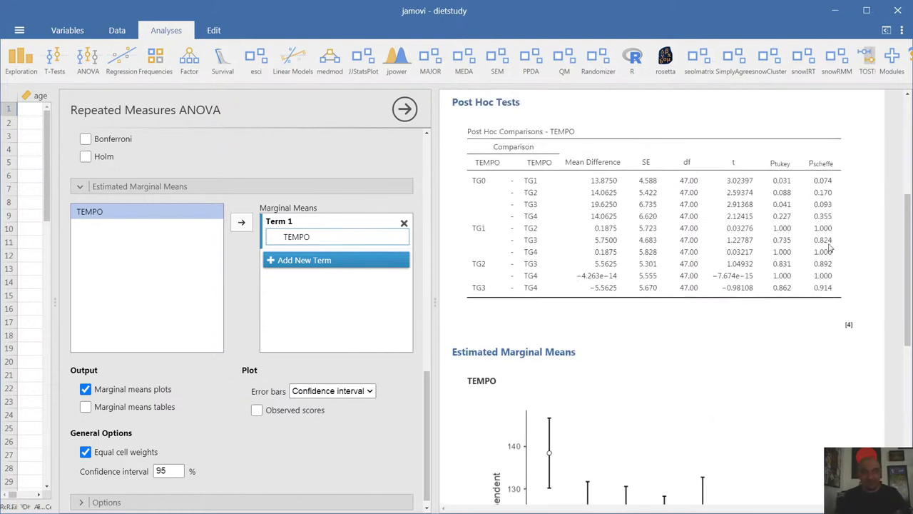
pyautogui.scroll(-2, 827, 398)
pyautogui.scroll(-2, 828, 399)
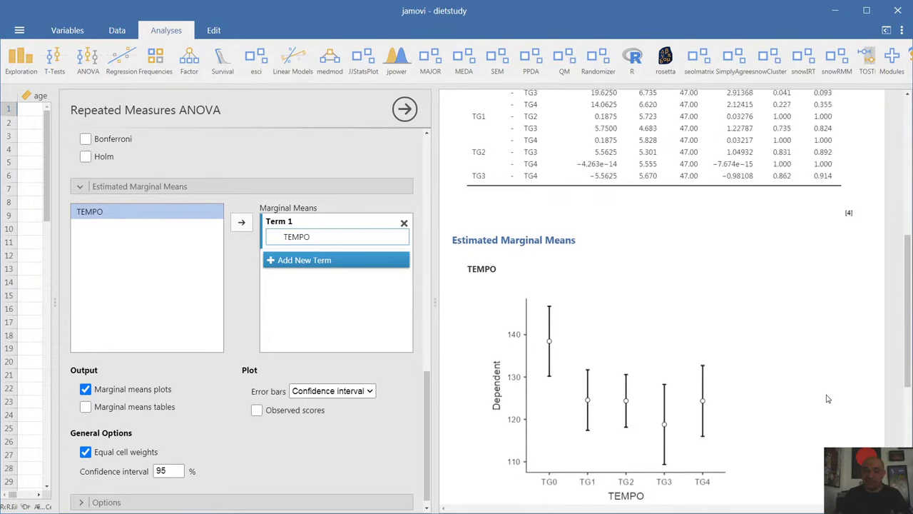
pyautogui.scroll(3, 830, 400)
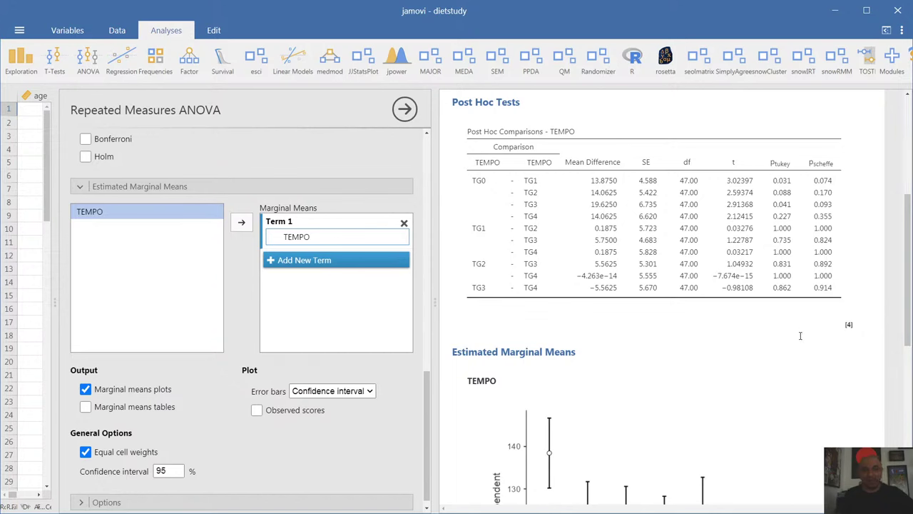
pyautogui.scroll(-3, 800, 335)
pyautogui.scroll(10, 799, 335)
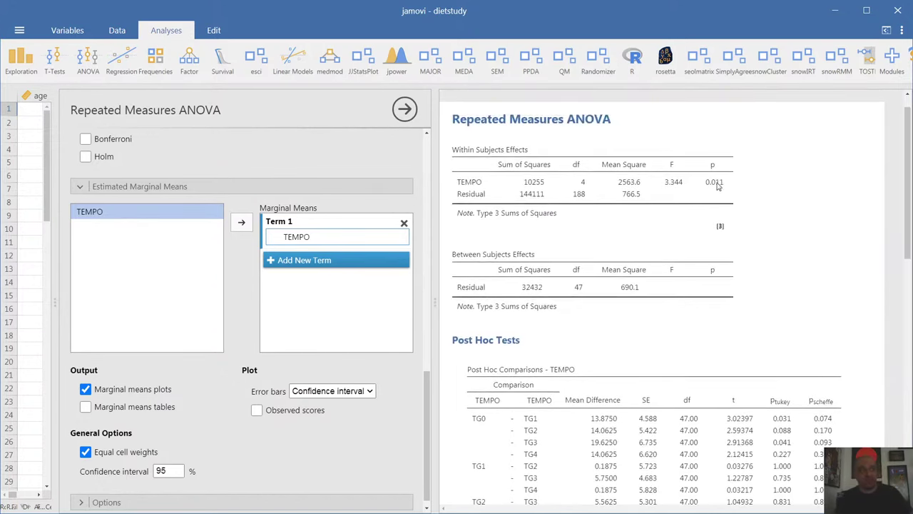
pyautogui.scroll(-3, 718, 184)
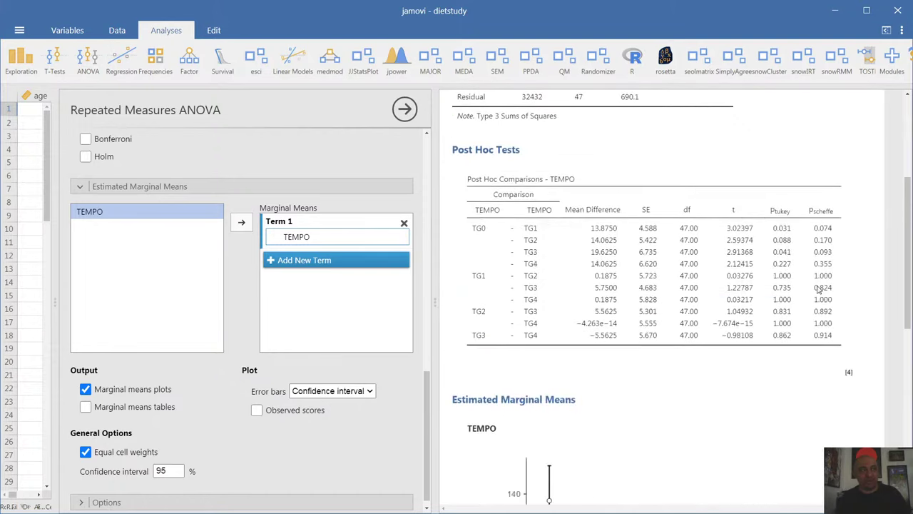
pyautogui.scroll(-3, 815, 287)
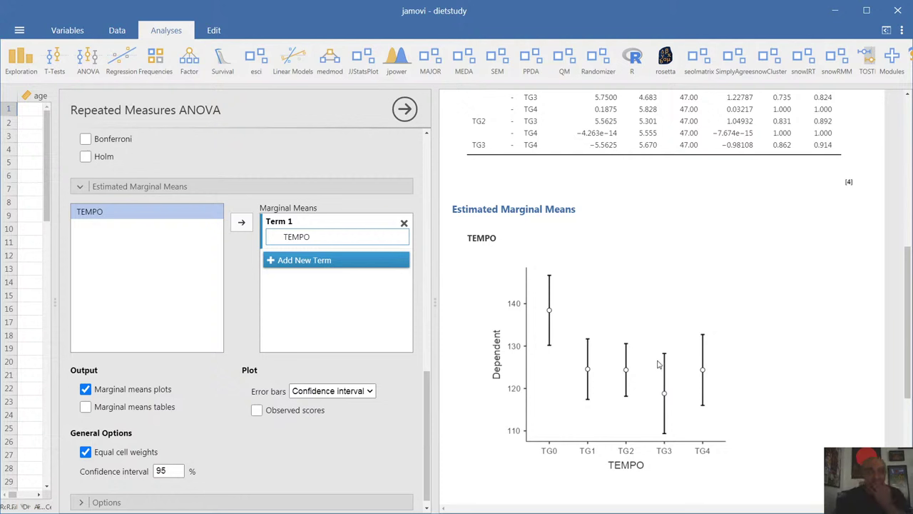
pyautogui.scroll(3, 758, 359)
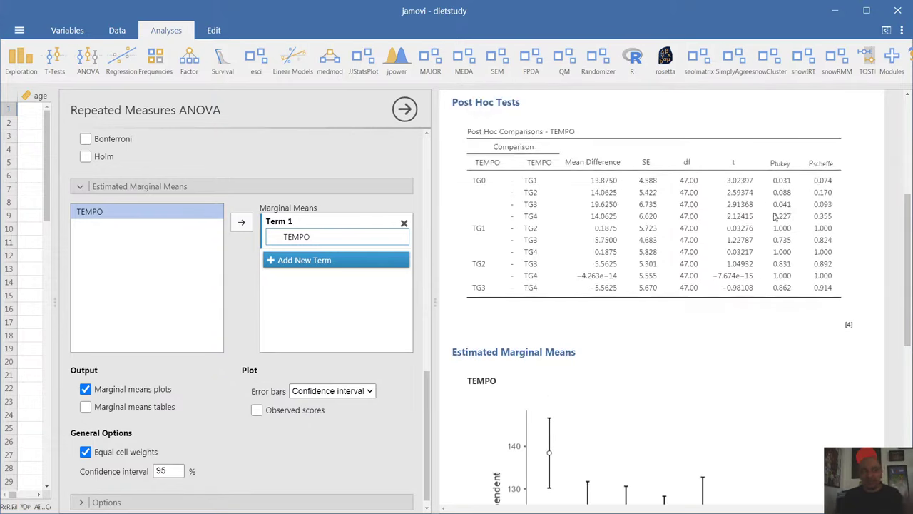
pyautogui.scroll(-3, 776, 216)
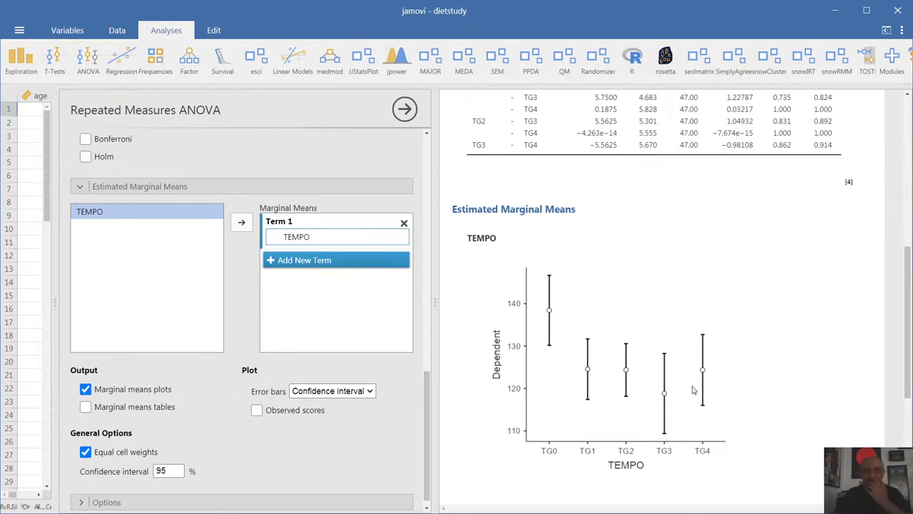
pyautogui.scroll(2, 692, 390)
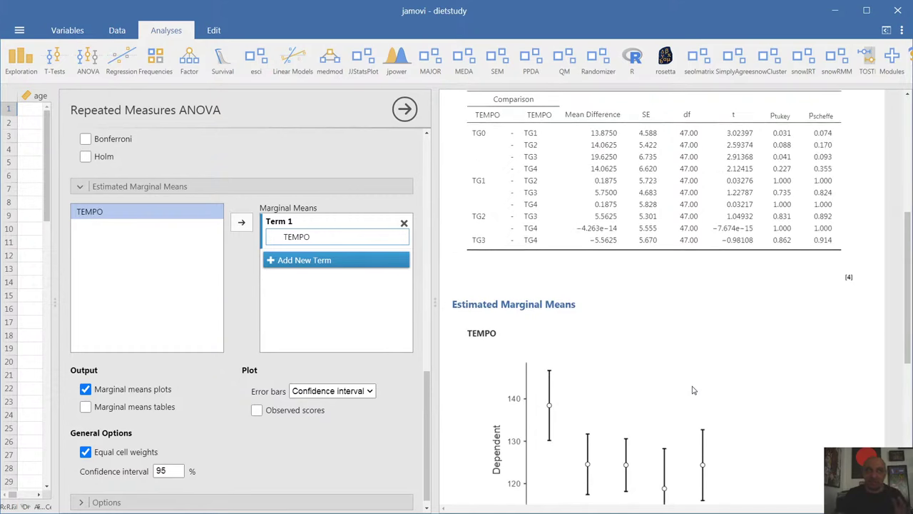
pyautogui.scroll(7, 692, 390)
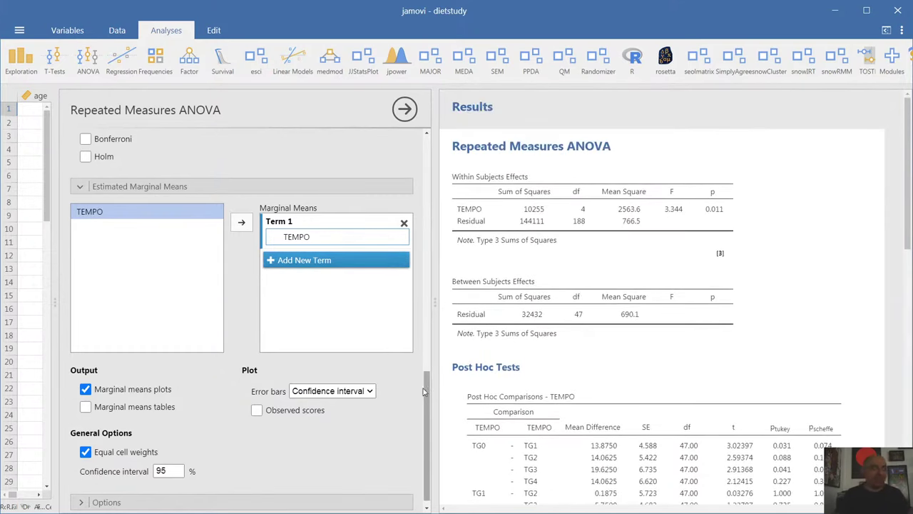
pyautogui.scroll(-8, 521, 326)
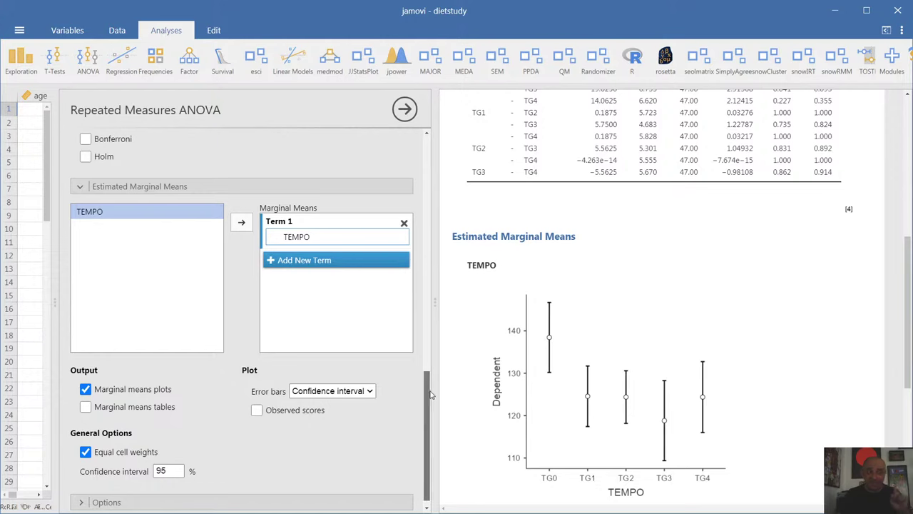
# - Enable the sphericity tests in the assumption checks and review Mauchly's test for TEMPO
pyautogui.moveTo(431, 393); pyautogui.dragTo(426, 255)
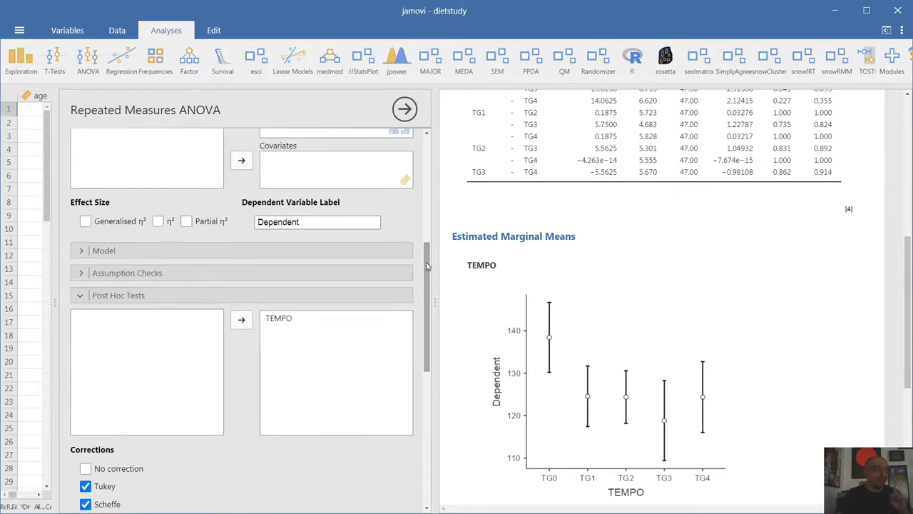
pyautogui.click(259, 298)
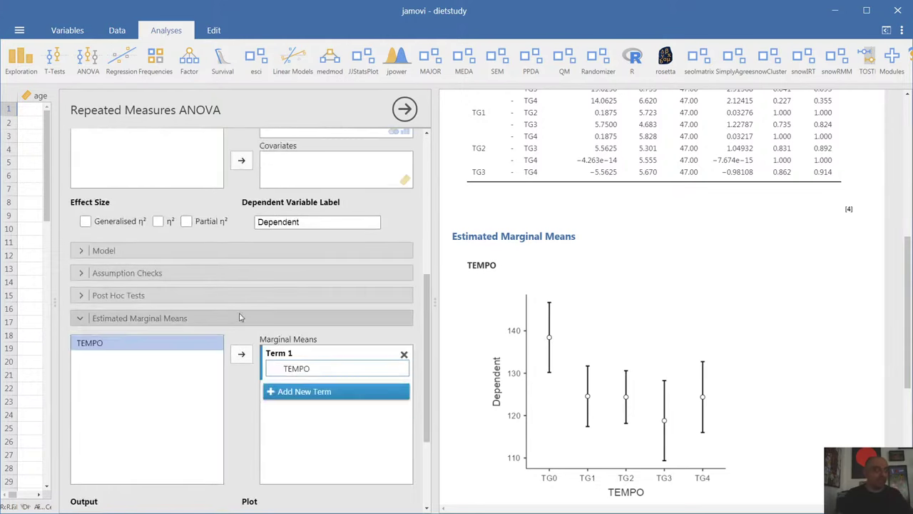
pyautogui.click(161, 278)
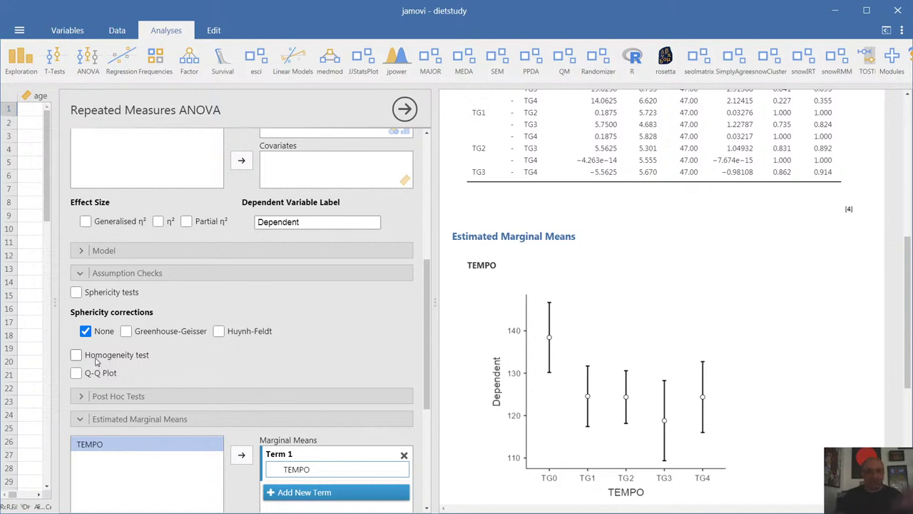
pyautogui.click(107, 292)
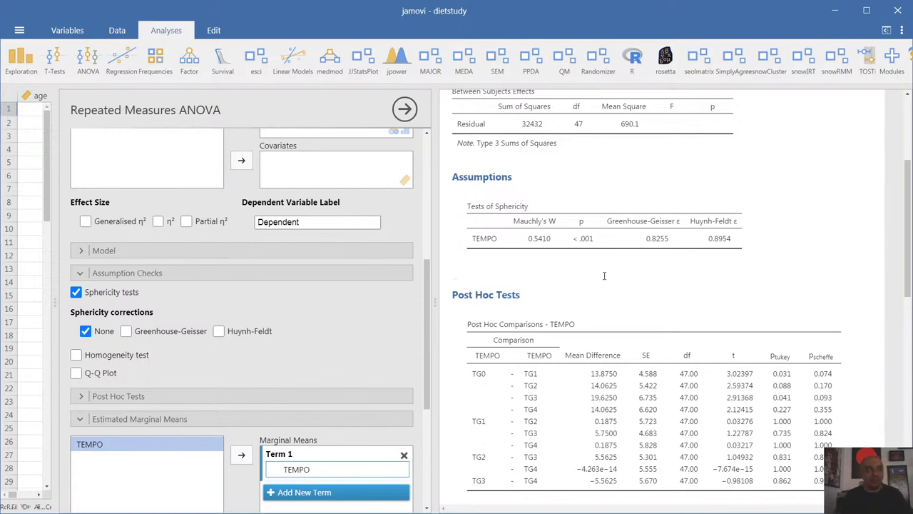
pyautogui.scroll(3, 605, 275)
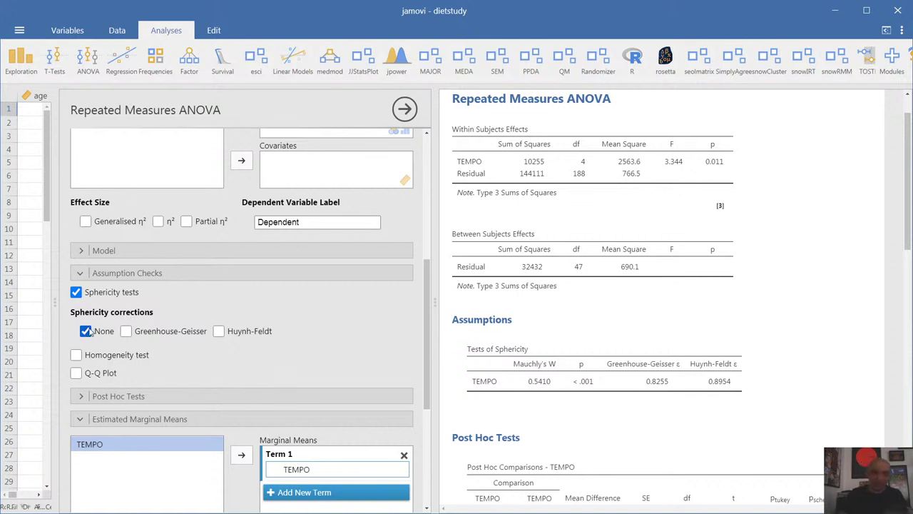
# - Add the Greenhouse-Geisser sphericity correction alongside None and review the updated ANOVA results
pyautogui.click(126, 331)
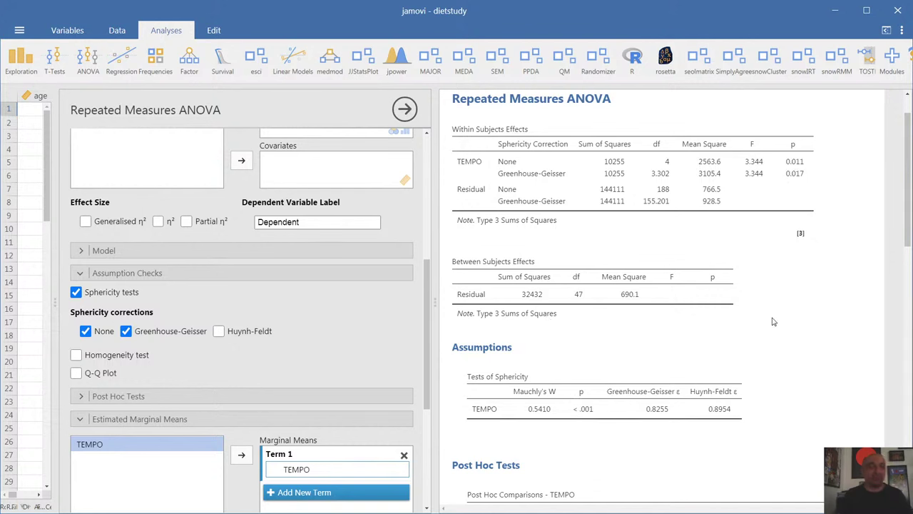
pyautogui.scroll(-5, 774, 319)
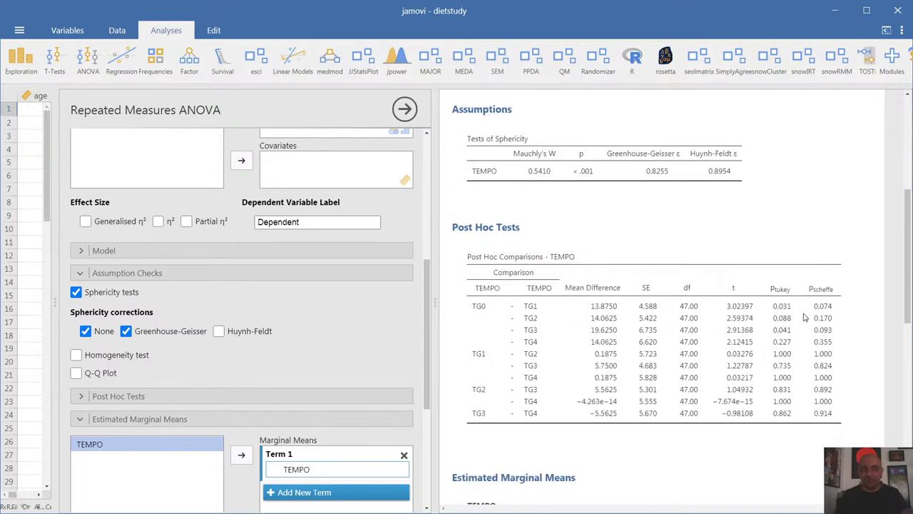
pyautogui.scroll(-5, 805, 318)
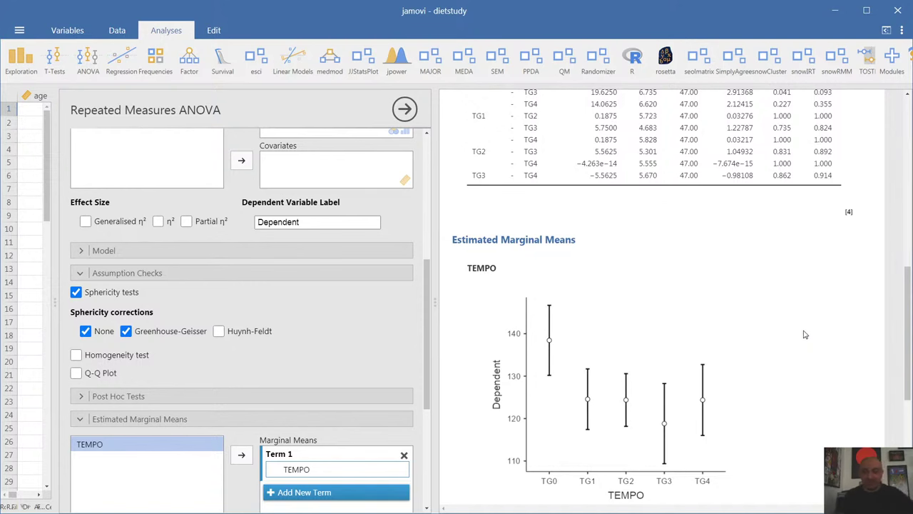
pyautogui.scroll(5, 804, 334)
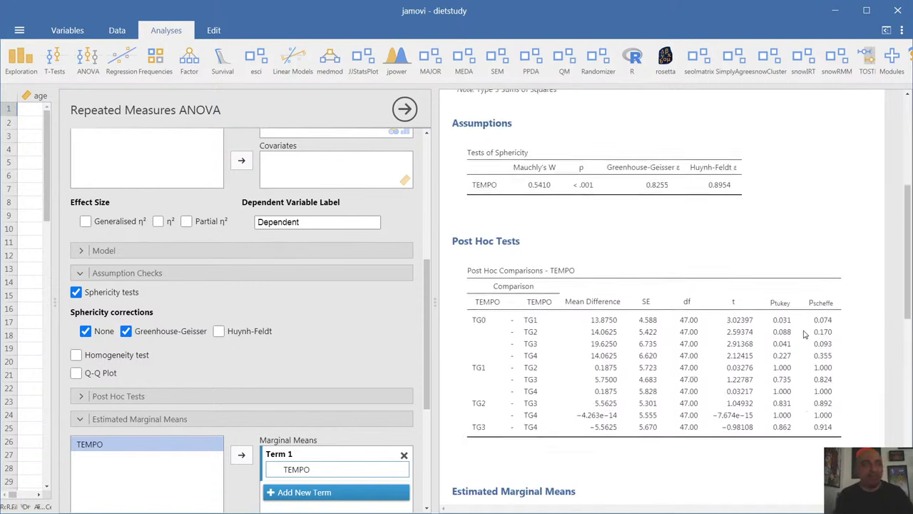
pyautogui.scroll(4, 804, 331)
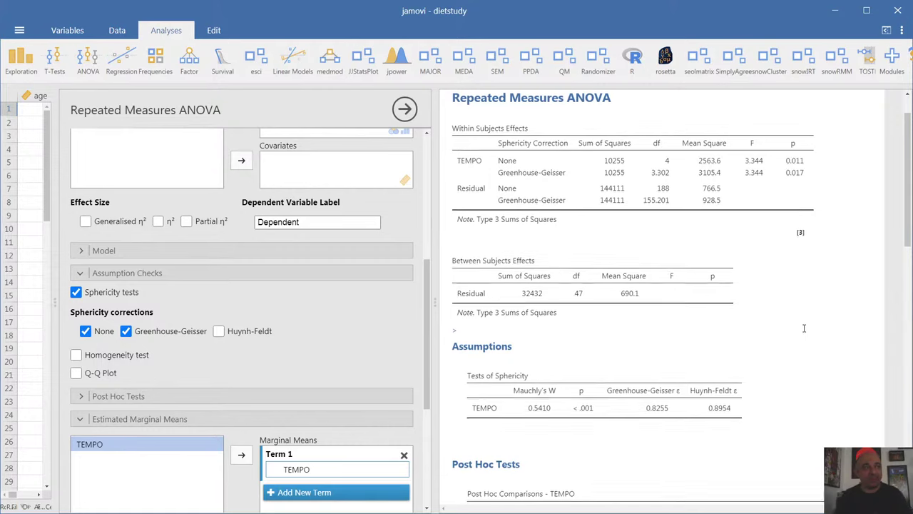
# - Review the post hoc comparisons and add observed scores to the TEMPO marginal means plot
pyautogui.scroll(-8, 803, 334)
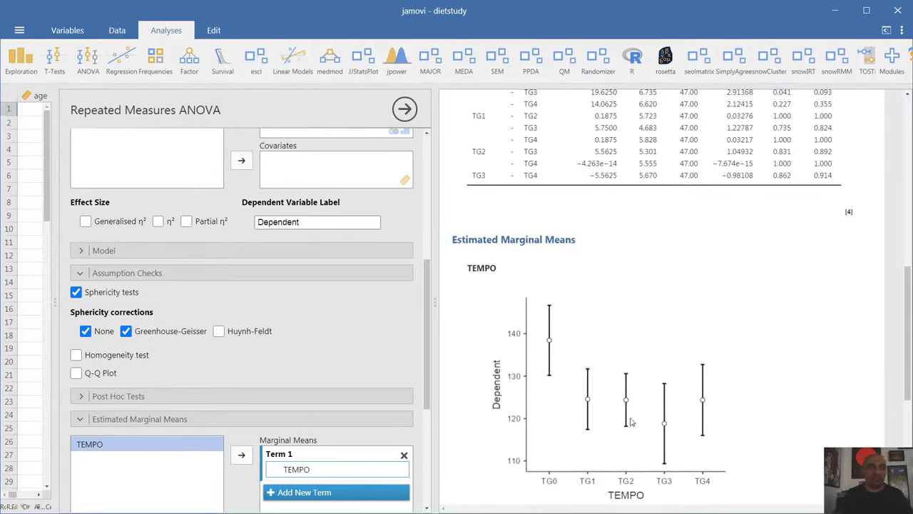
pyautogui.scroll(2, 628, 426)
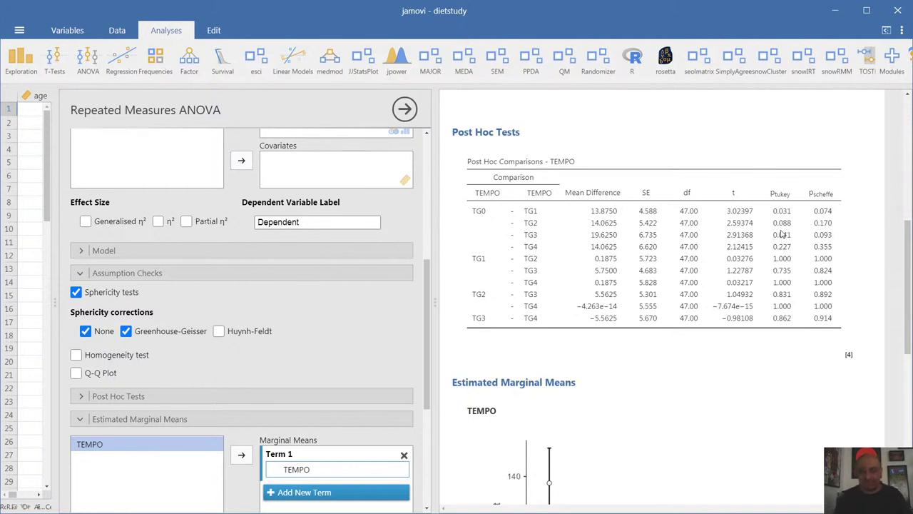
pyautogui.scroll(-3, 717, 428)
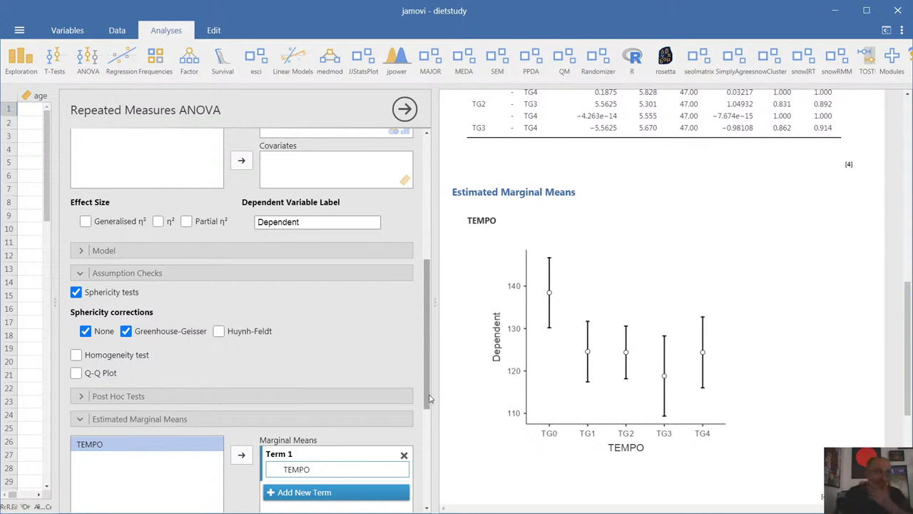
pyautogui.moveTo(431, 398); pyautogui.dragTo(439, 493)
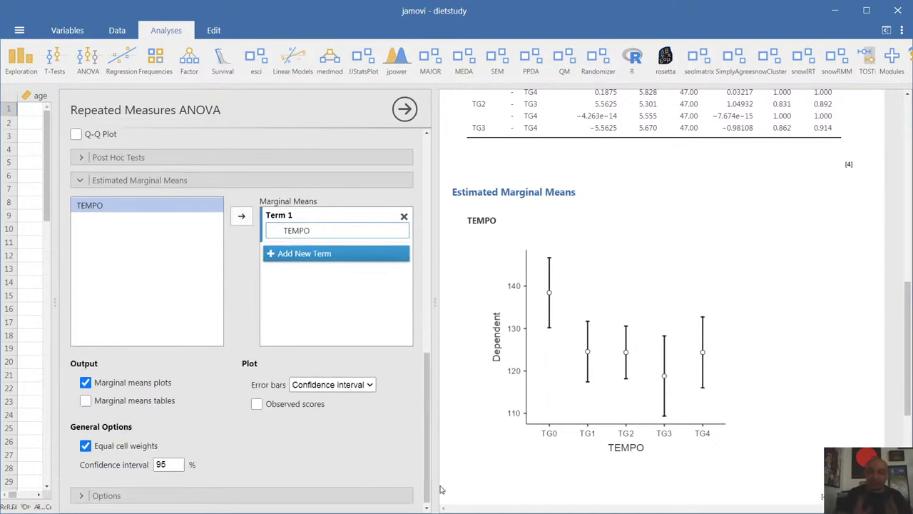
pyautogui.click(257, 405)
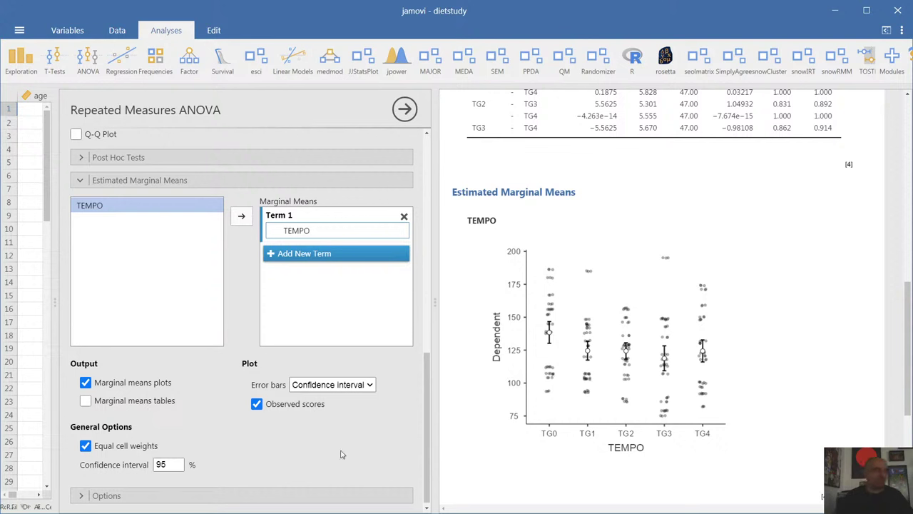
# - Collapse the Estimated Marginal Means settings of the repeated measures ANOVA
pyautogui.scroll(-1, 340, 456)
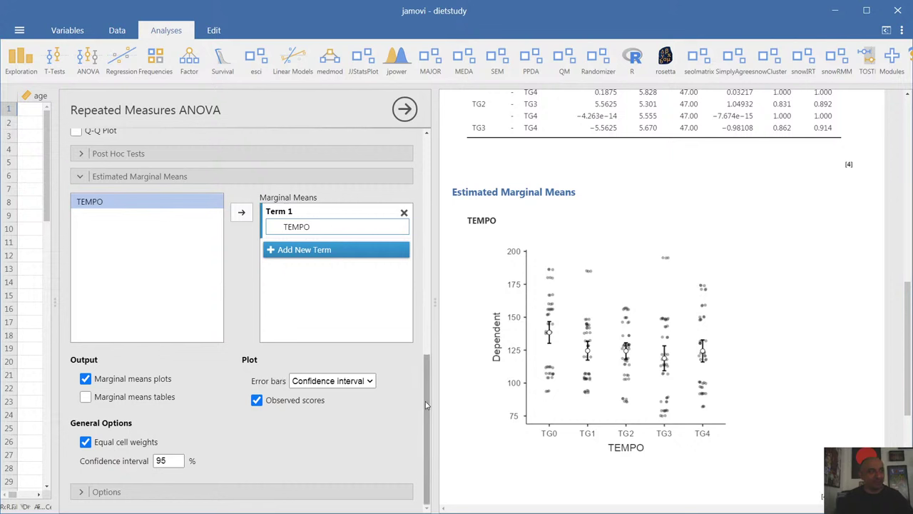
pyautogui.moveTo(425, 405); pyautogui.dragTo(430, 369)
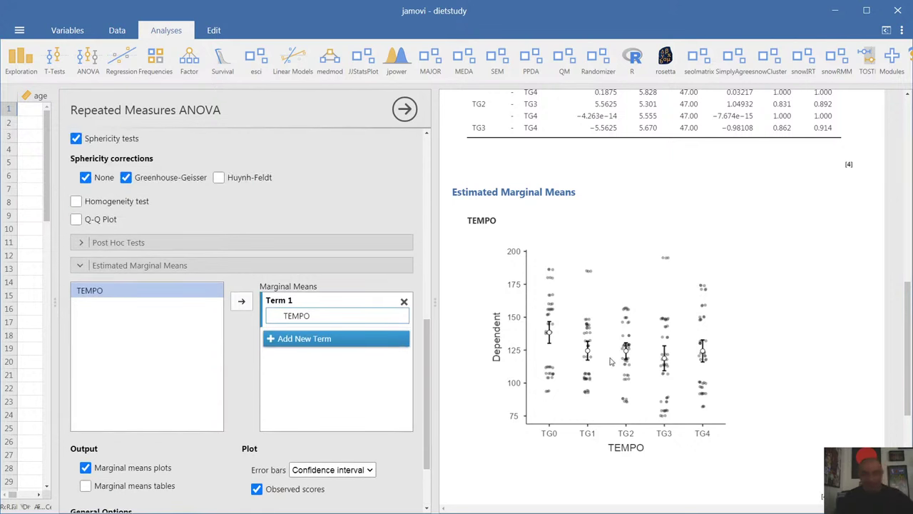
pyautogui.click(206, 270)
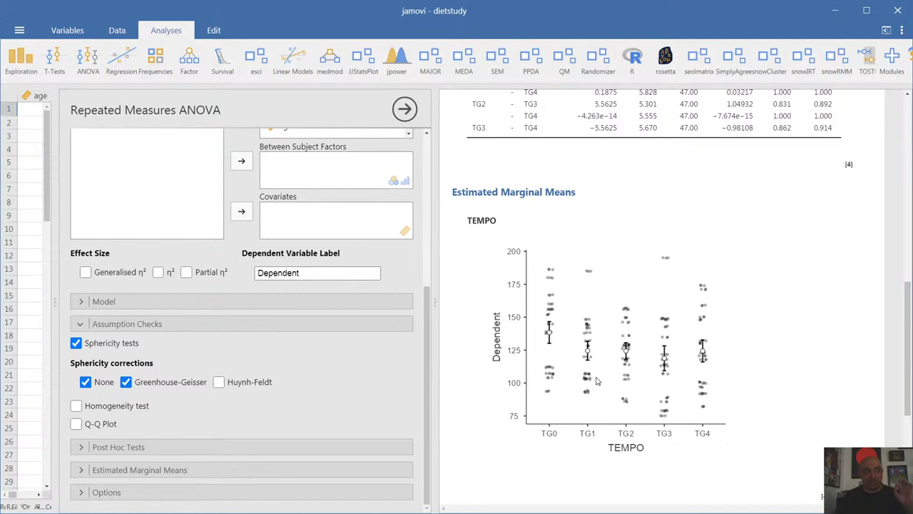
pyautogui.scroll(3, 598, 381)
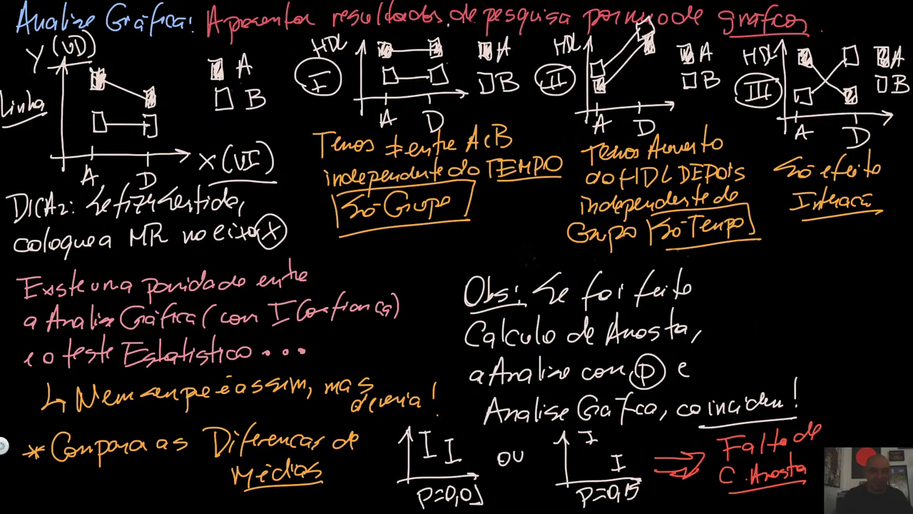
# - Clear the whiteboard and handwrite "Faltei com o Calculo de Amostra" on the first line, followed by an arrow and a circled 1
pyautogui.press('e')
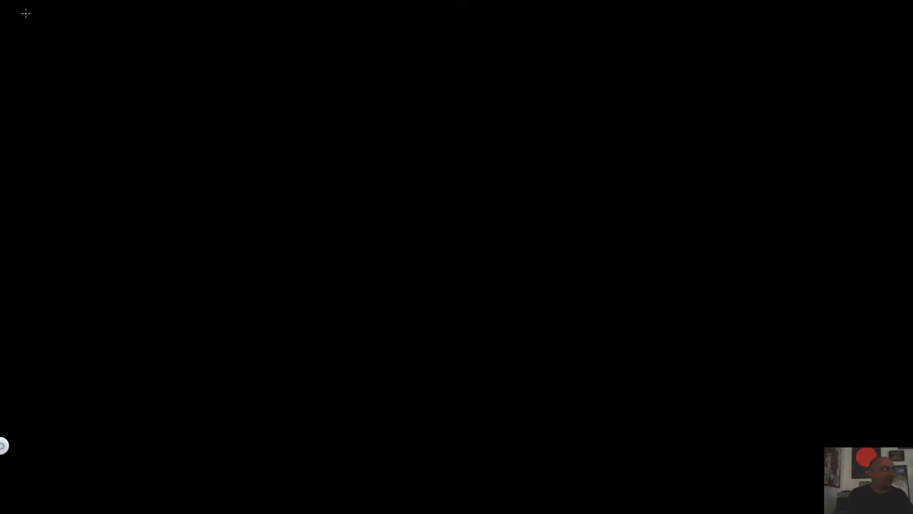
pyautogui.moveTo(24, 10); pyautogui.dragTo(20, 32)
pyautogui.moveTo(16, 11)
pyautogui.mouseDown()
pyautogui.moveTo(42, 8)
pyautogui.moveTo(32, 20)
pyautogui.mouseUp()
pyautogui.moveTo(37, 26)
pyautogui.mouseDown()
pyautogui.moveTo(54, 19)
pyautogui.moveTo(61, 30)
pyautogui.mouseUp()
pyautogui.moveTo(72, 1); pyautogui.dragTo(68, 30)
pyautogui.moveTo(64, 21); pyautogui.dragTo(84, 20)
pyautogui.moveTo(80, 27)
pyautogui.mouseDown()
pyautogui.moveTo(126, 14)
pyautogui.moveTo(153, 24)
pyautogui.mouseUp()
pyautogui.moveTo(165, 16); pyautogui.dragTo(187, 28)
pyautogui.moveTo(201, 17); pyautogui.dragTo(209, 27)
pyautogui.moveTo(221, 14)
pyautogui.mouseDown()
pyautogui.moveTo(217, 26)
pyautogui.moveTo(245, 28)
pyautogui.moveTo(282, 5)
pyautogui.moveTo(291, 24)
pyautogui.mouseUp()
pyautogui.moveTo(300, 25)
pyautogui.mouseDown()
pyautogui.moveTo(305, 4)
pyautogui.moveTo(311, 25)
pyautogui.mouseUp()
pyautogui.moveTo(300, 22)
pyautogui.mouseDown()
pyautogui.moveTo(463, 27)
pyautogui.moveTo(515, 7)
pyautogui.moveTo(539, 20)
pyautogui.mouseUp()
# - Handwrite "Perdão pelo Vacilo!" as item 1 and "Busco Redenção, o que fazer?" as item 2 beneath it
pyautogui.moveTo(547, 10)
pyautogui.mouseDown()
pyautogui.moveTo(546, 29)
pyautogui.moveTo(564, 26)
pyautogui.mouseUp()
pyautogui.moveTo(560, 23)
pyautogui.mouseDown()
pyautogui.moveTo(579, 16)
pyautogui.moveTo(621, 24)
pyautogui.mouseUp()
pyautogui.moveTo(604, 11)
pyautogui.mouseDown()
pyautogui.moveTo(640, 20)
pyautogui.moveTo(654, 12)
pyautogui.moveTo(661, 23)
pyautogui.moveTo(696, 11)
pyautogui.moveTo(753, 22)
pyautogui.mouseUp()
pyautogui.moveTo(762, 6); pyautogui.dragTo(766, 24)
pyautogui.click(769, 34)
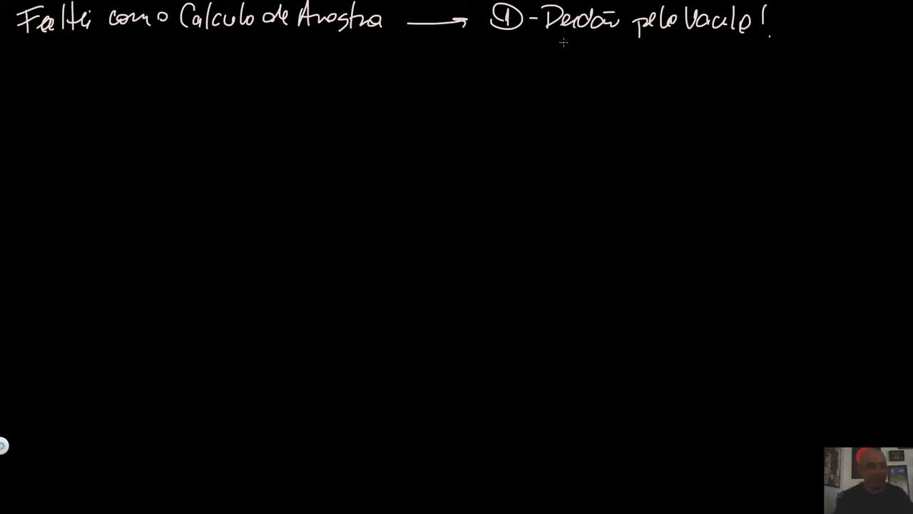
pyautogui.moveTo(495, 54)
pyautogui.mouseDown()
pyautogui.moveTo(585, 57)
pyautogui.moveTo(622, 66)
pyautogui.moveTo(634, 51)
pyautogui.moveTo(644, 65)
pyautogui.moveTo(685, 58)
pyautogui.moveTo(688, 66)
pyautogui.moveTo(711, 61)
pyautogui.moveTo(706, 47)
pyautogui.moveTo(662, 69)
pyautogui.moveTo(669, 48)
pyautogui.moveTo(720, 66)
pyautogui.moveTo(710, 53)
pyautogui.moveTo(735, 70)
pyautogui.moveTo(773, 59)
pyautogui.moveTo(864, 75)
pyautogui.mouseUp()
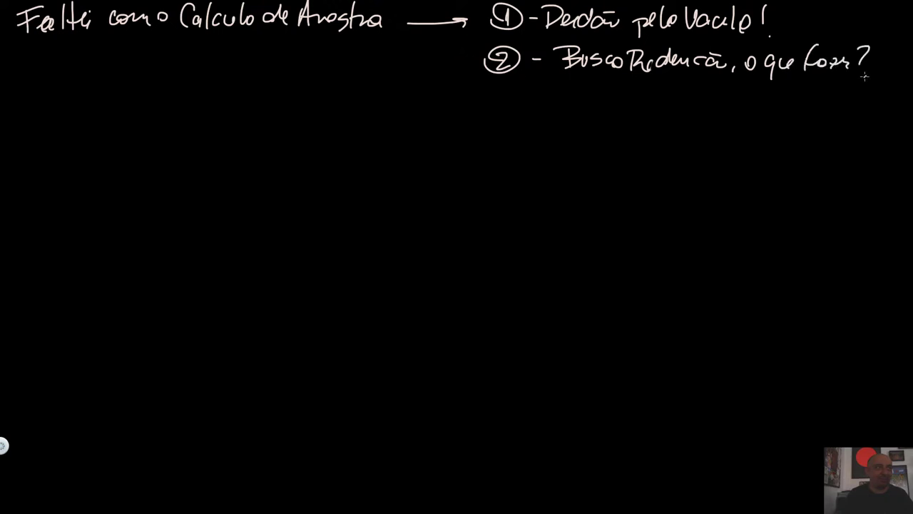
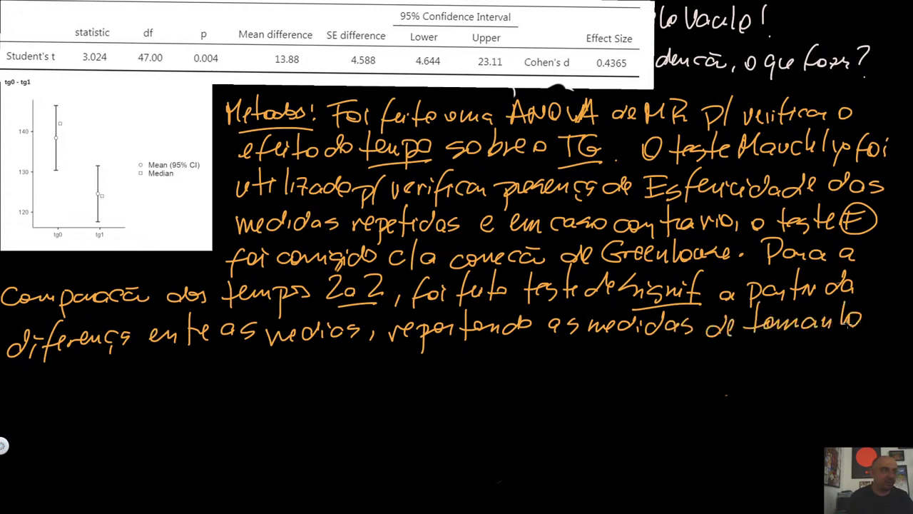
# - Complete the methods paragraph with "de efeito (Cohen d')." and handwrite "Resultado: A ANOVA de MR encontrou efeito significativo de tempo"
pyautogui.moveTo(14, 376)
pyautogui.mouseDown()
pyautogui.moveTo(77, 389)
pyautogui.moveTo(177, 357)
pyautogui.moveTo(192, 367)
pyautogui.moveTo(256, 358)
pyautogui.moveTo(270, 378)
pyautogui.mouseUp()
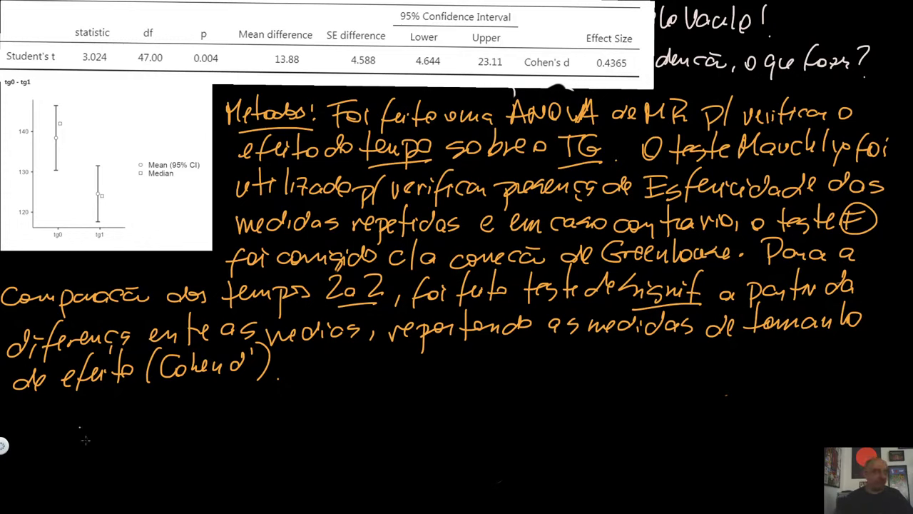
pyautogui.moveTo(299, 365)
pyautogui.mouseDown()
pyautogui.moveTo(371, 360)
pyautogui.moveTo(386, 371)
pyautogui.moveTo(419, 364)
pyautogui.moveTo(421, 375)
pyautogui.moveTo(401, 386)
pyautogui.moveTo(458, 379)
pyautogui.moveTo(481, 343)
pyautogui.moveTo(485, 372)
pyautogui.moveTo(506, 359)
pyautogui.moveTo(551, 368)
pyautogui.moveTo(578, 351)
pyautogui.moveTo(606, 361)
pyautogui.moveTo(630, 346)
pyautogui.moveTo(624, 339)
pyautogui.moveTo(636, 358)
pyautogui.moveTo(699, 369)
pyautogui.moveTo(732, 342)
pyautogui.moveTo(746, 359)
pyautogui.moveTo(806, 341)
pyautogui.moveTo(805, 354)
pyautogui.moveTo(855, 357)
pyautogui.mouseUp()
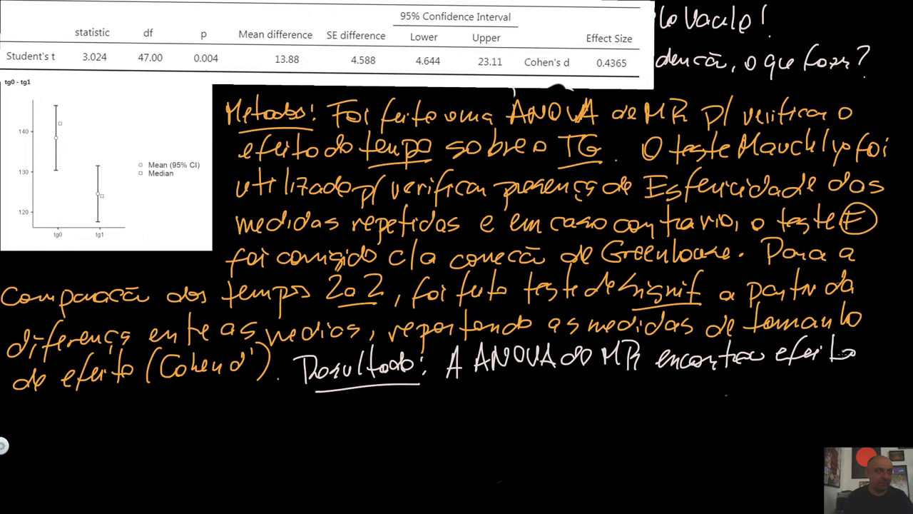
pyautogui.moveTo(45, 412)
pyautogui.mouseDown()
pyautogui.moveTo(66, 433)
pyautogui.moveTo(94, 418)
pyautogui.moveTo(104, 430)
pyautogui.moveTo(116, 413)
pyautogui.moveTo(300, 417)
pyautogui.mouseUp()
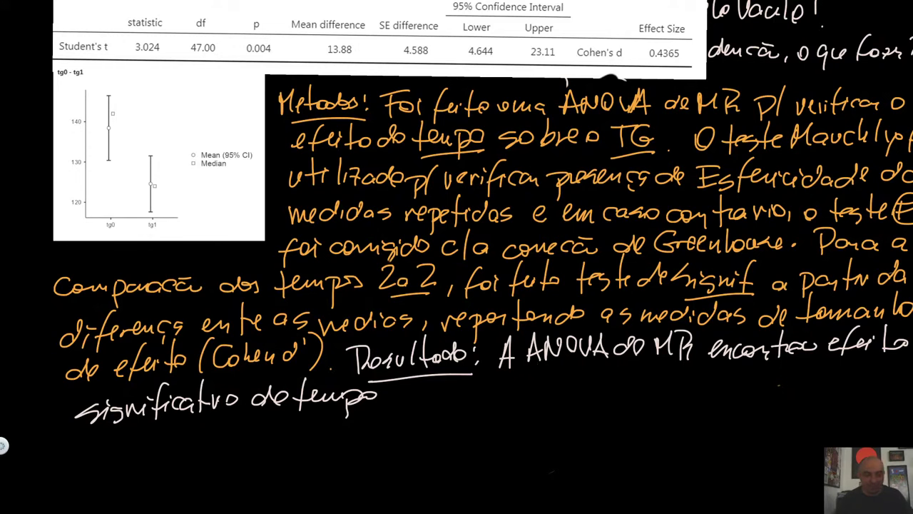
# - Switch to jamovi, copy the Within Subjects Effects table and paste it on the whiteboard beside the handwritten results
pyautogui.hotkey('alt', 'Tab')
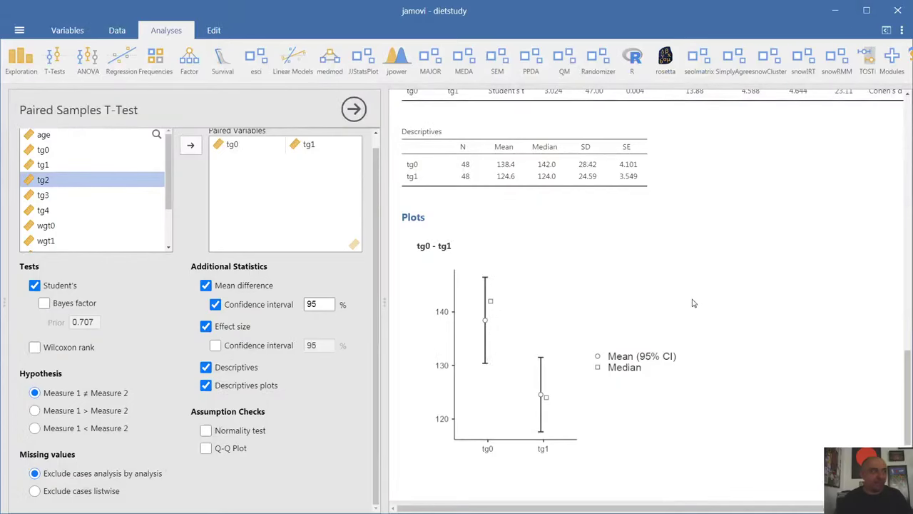
pyautogui.scroll(15, 688, 303)
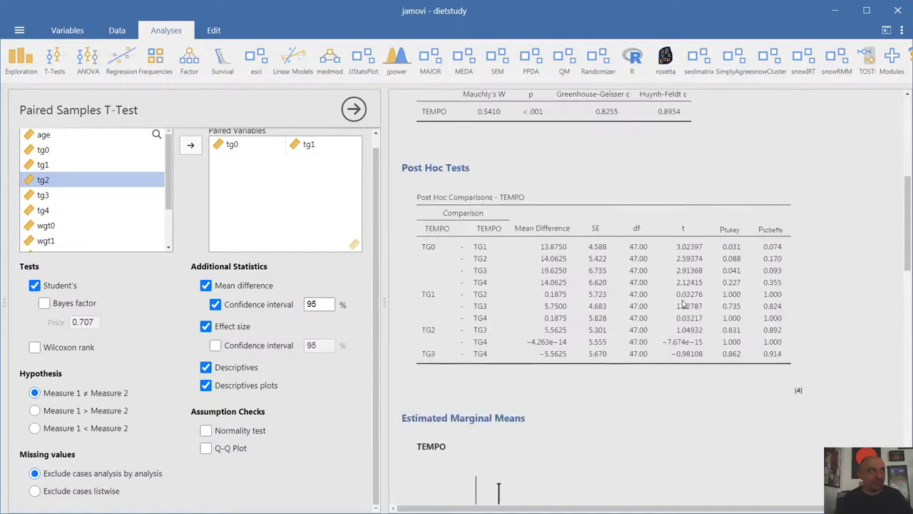
pyautogui.scroll(5, 683, 304)
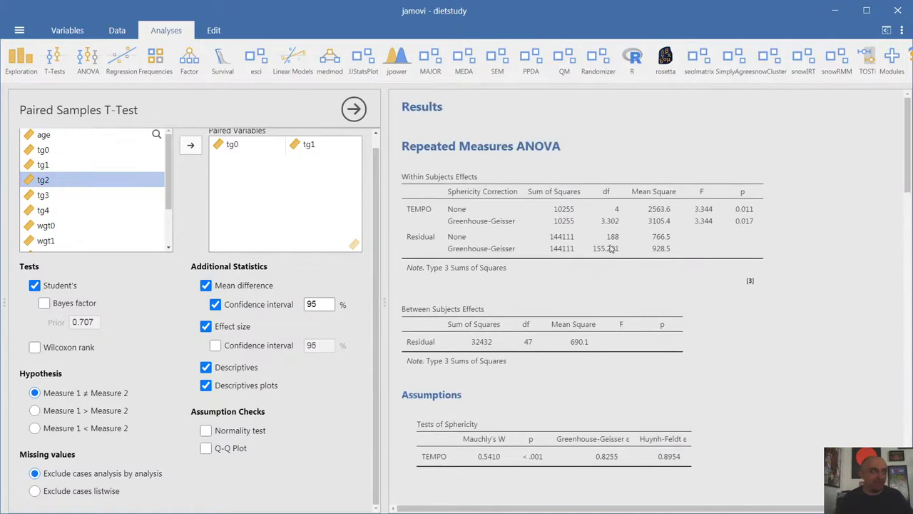
pyautogui.click(612, 248)
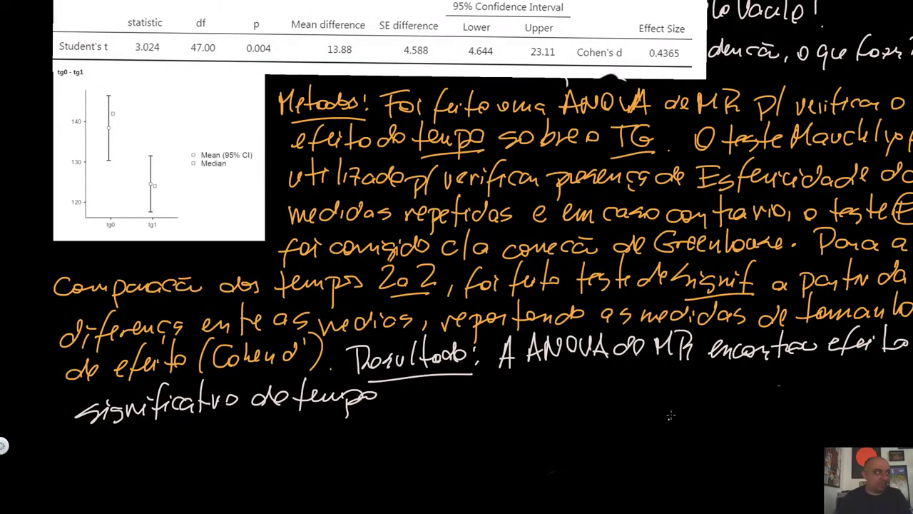
pyautogui.hotkey('ctrl', 'v')
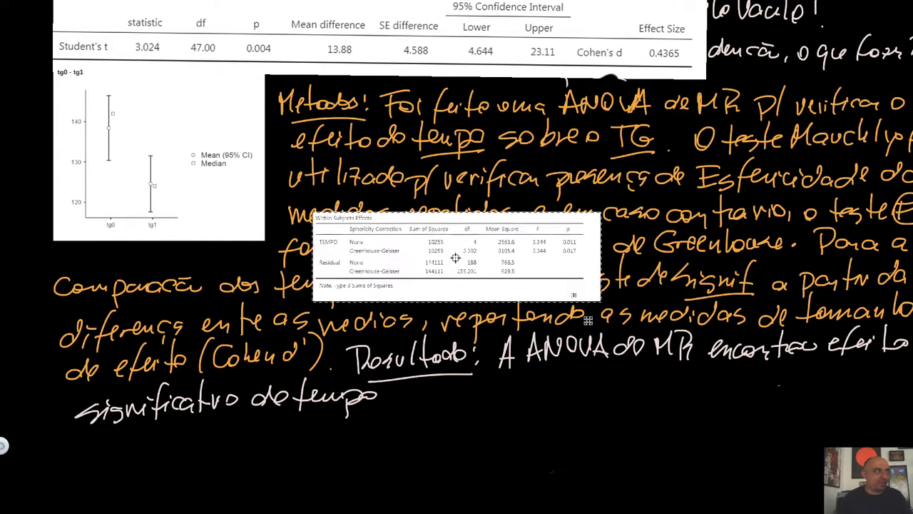
pyautogui.moveTo(499, 273); pyautogui.dragTo(810, 422)
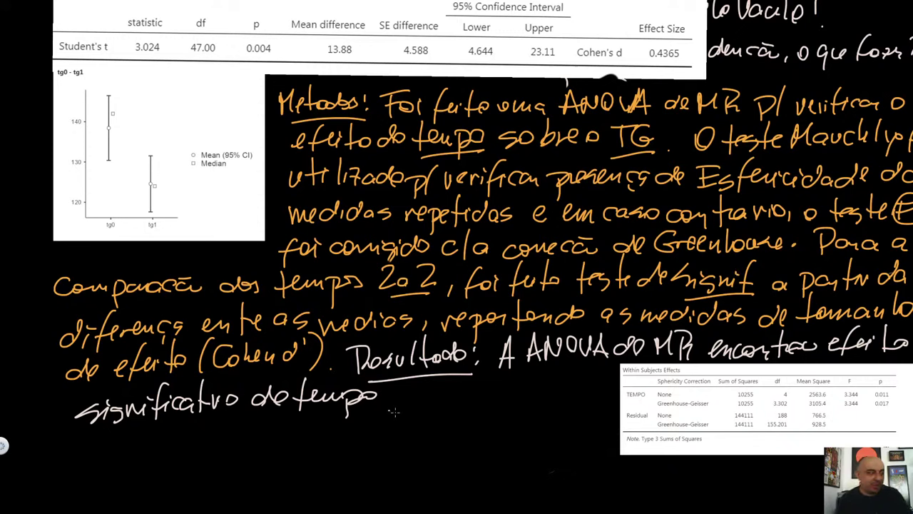
# - Handwrite "F(3,3;155,2)=3,34; p=0,017." after "significativo de tempo" and begin a new line with "Analize"
pyautogui.moveTo(389, 388)
pyautogui.mouseDown()
pyautogui.moveTo(386, 406)
pyautogui.moveTo(399, 384)
pyautogui.moveTo(412, 408)
pyautogui.mouseUp()
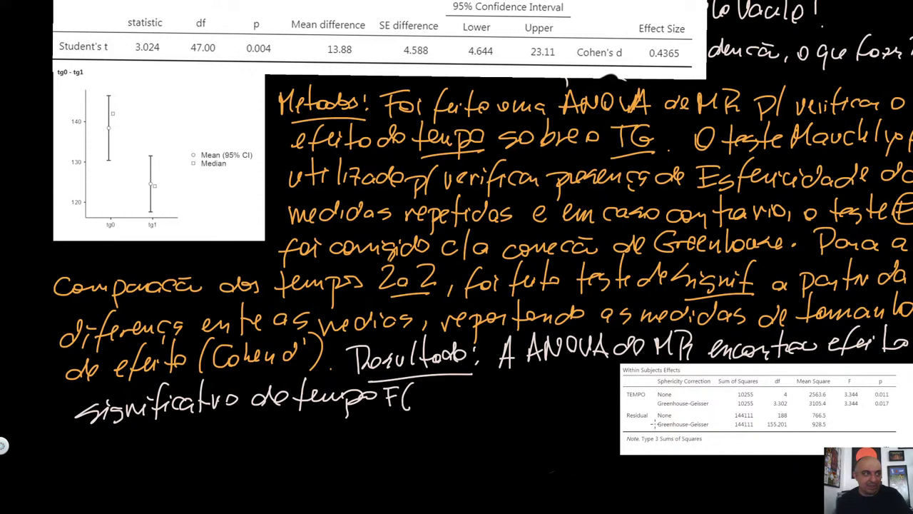
pyautogui.moveTo(411, 390)
pyautogui.mouseDown()
pyautogui.moveTo(414, 406)
pyautogui.moveTo(442, 414)
pyautogui.mouseUp()
pyautogui.click(445, 397)
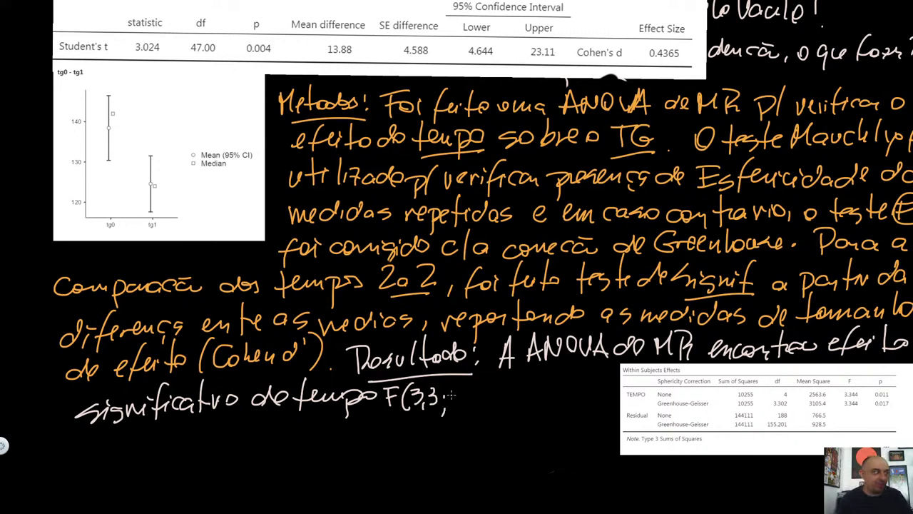
pyautogui.moveTo(451, 386)
pyautogui.mouseDown()
pyautogui.moveTo(448, 405)
pyautogui.moveTo(457, 407)
pyautogui.mouseUp()
pyautogui.moveTo(458, 386)
pyautogui.mouseDown()
pyautogui.moveTo(468, 386)
pyautogui.moveTo(465, 403)
pyautogui.mouseUp()
pyautogui.moveTo(466, 386)
pyautogui.mouseDown()
pyautogui.moveTo(474, 385)
pyautogui.moveTo(474, 408)
pyautogui.mouseUp()
pyautogui.moveTo(482, 390); pyautogui.dragTo(494, 404)
pyautogui.moveTo(498, 379); pyautogui.dragTo(500, 411)
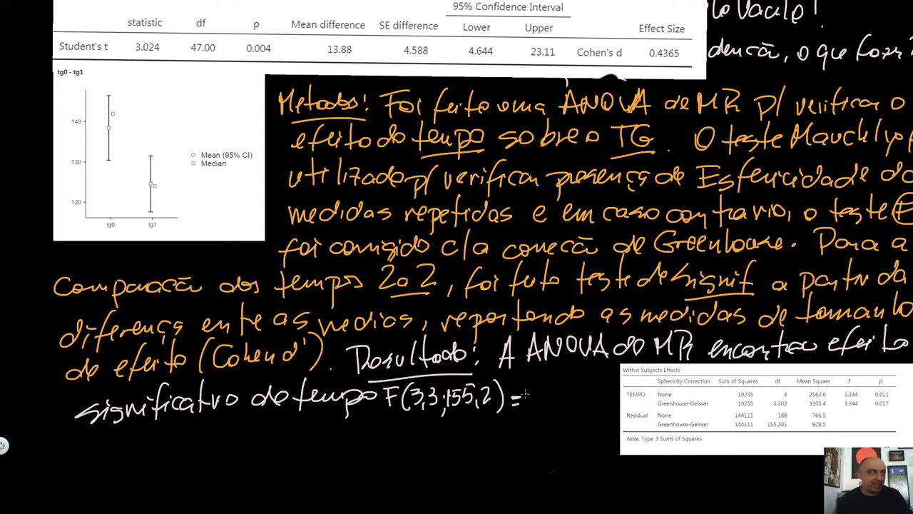
pyautogui.moveTo(524, 388); pyautogui.dragTo(526, 405)
pyautogui.moveTo(537, 401)
pyautogui.mouseDown()
pyautogui.moveTo(554, 355)
pyautogui.moveTo(568, 397)
pyautogui.mouseUp()
pyautogui.moveTo(565, 388)
pyautogui.mouseDown()
pyautogui.moveTo(565, 405)
pyautogui.moveTo(575, 405)
pyautogui.mouseUp()
pyautogui.moveTo(528, 423)
pyautogui.mouseDown()
pyautogui.moveTo(563, 432)
pyautogui.moveTo(583, 413)
pyautogui.moveTo(596, 429)
pyautogui.mouseUp()
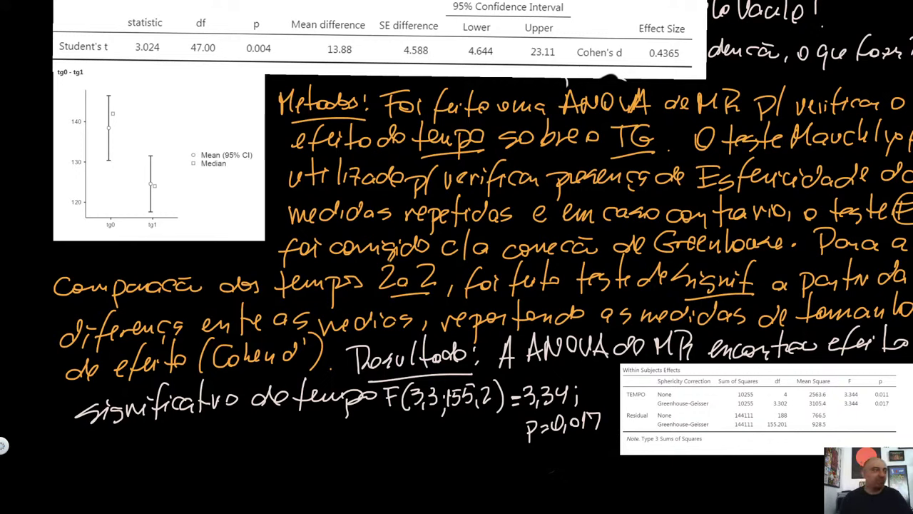
pyautogui.click(611, 421)
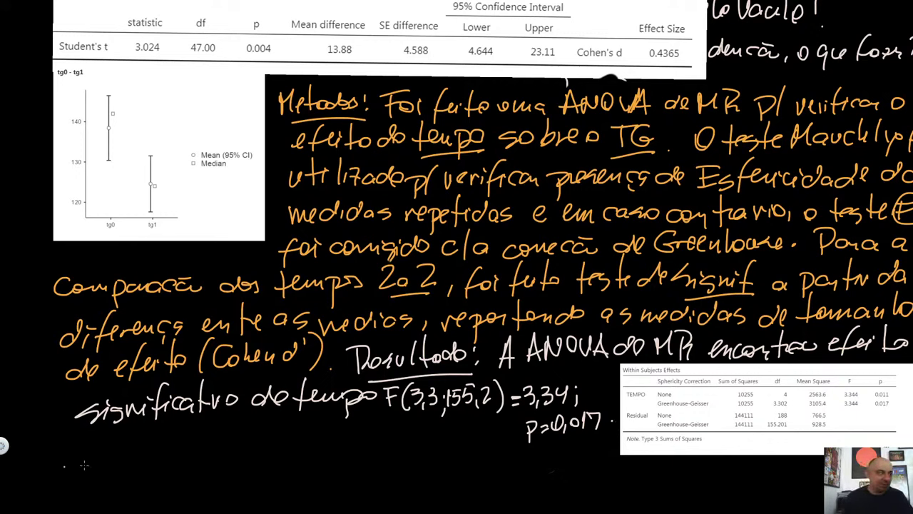
pyautogui.moveTo(29, 453)
pyautogui.mouseDown()
pyautogui.moveTo(33, 437)
pyautogui.moveTo(40, 456)
pyautogui.moveTo(66, 455)
pyautogui.mouseUp()
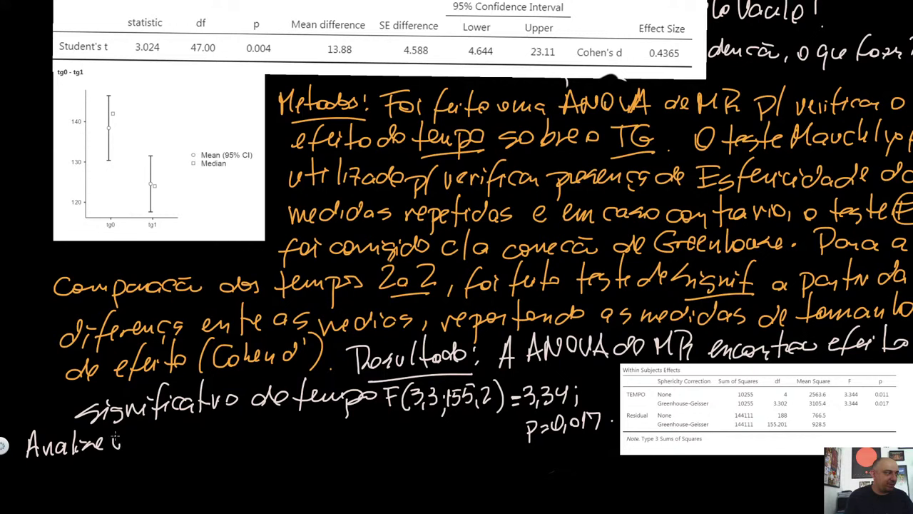
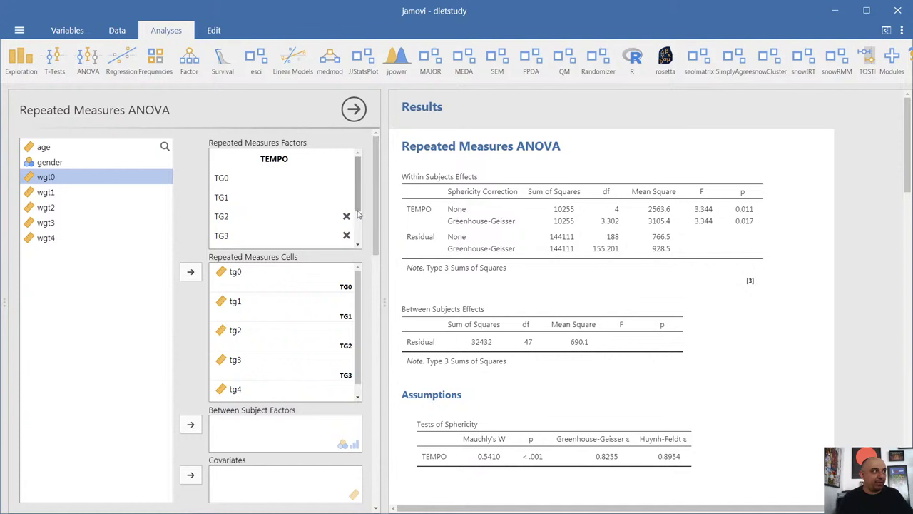
# - Remove the TG4 level from the TEMPO factor and clear tg0, tg1, tg2 and tg3 from the repeated measures cells
pyautogui.scroll(-3, 363, 243)
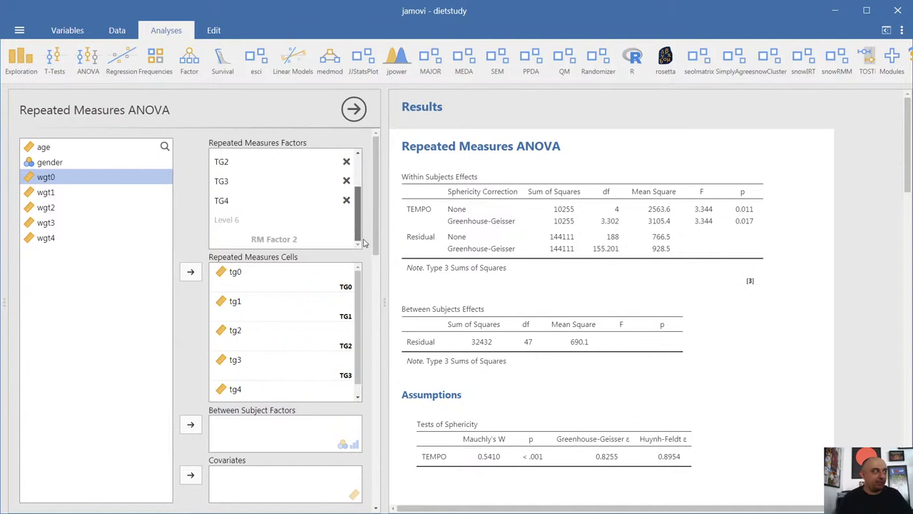
pyautogui.click(346, 200)
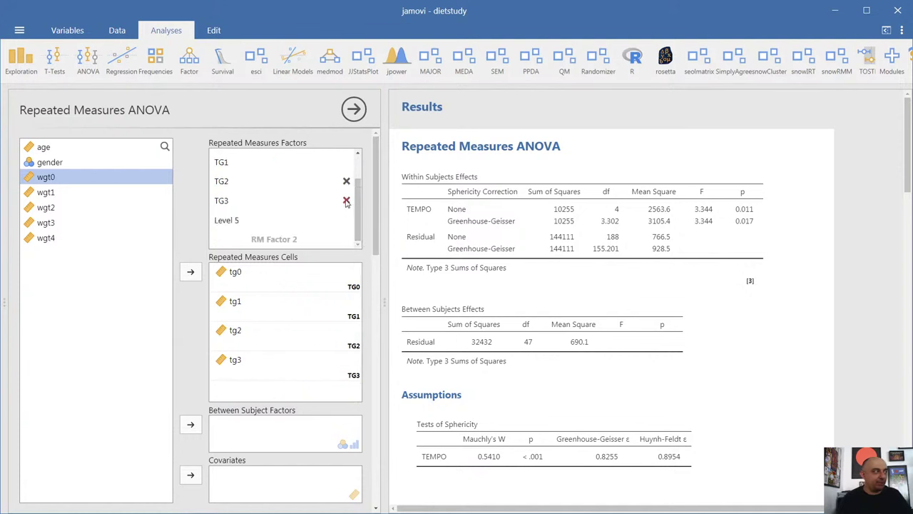
pyautogui.click(276, 280)
pyautogui.click(190, 275)
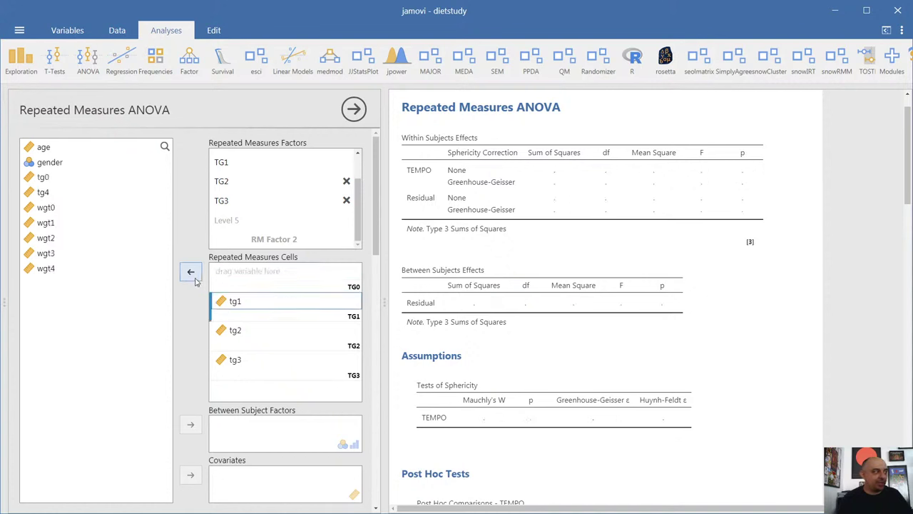
pyautogui.click(235, 305)
pyautogui.click(191, 272)
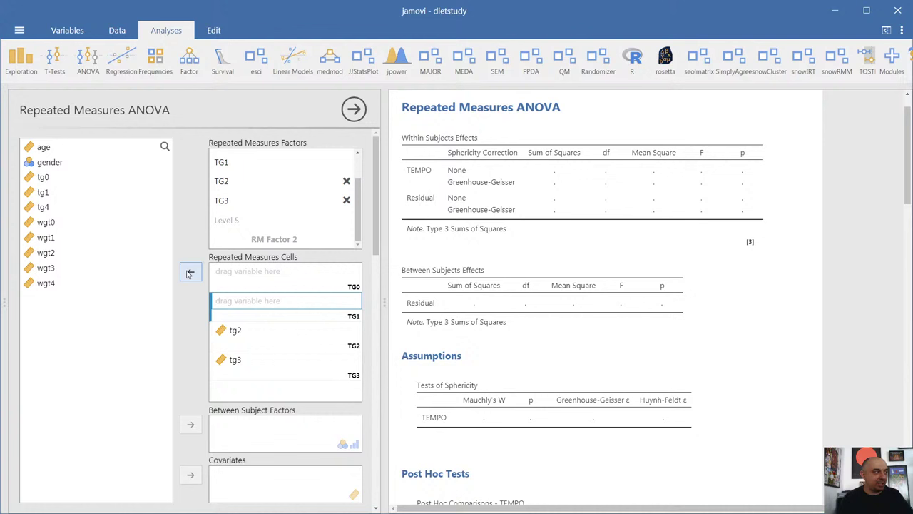
pyautogui.click(232, 335)
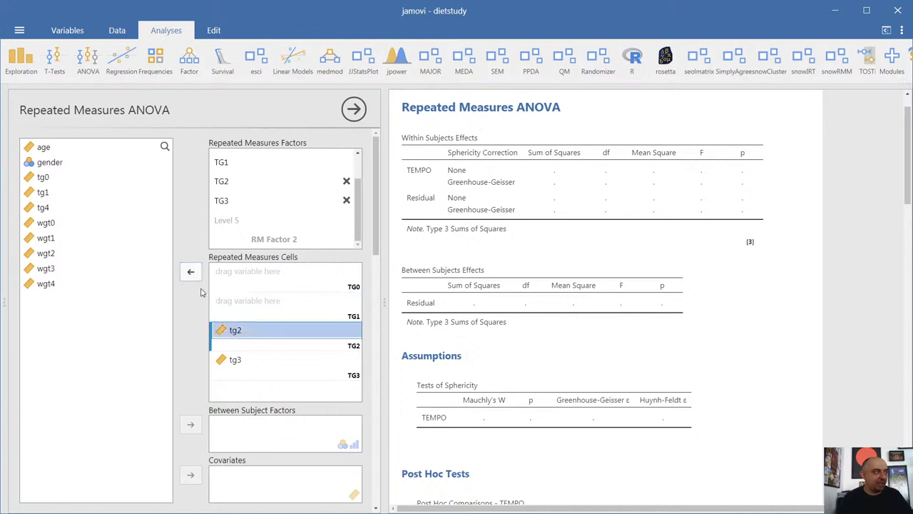
pyautogui.click(191, 272)
pyautogui.click(234, 360)
pyautogui.click(191, 273)
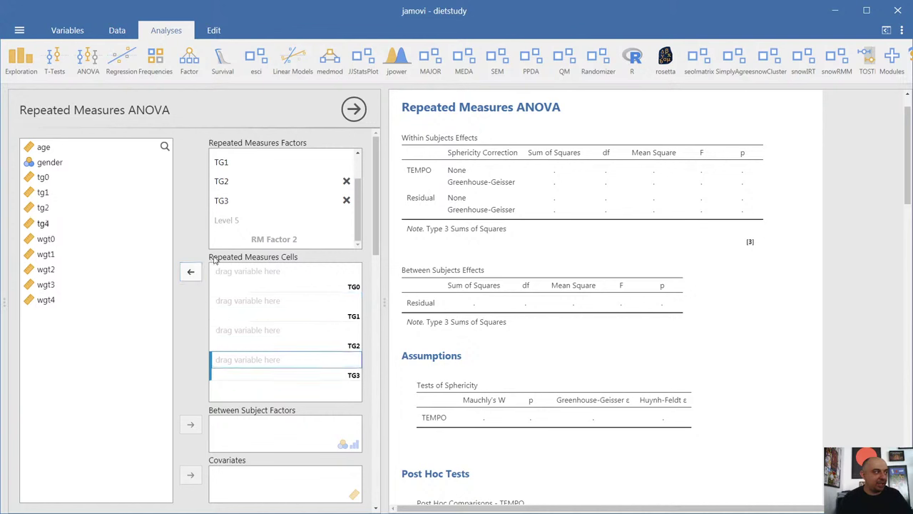
# - Rename the four levels of the TEMPO factor, in order, as TG1, TG2, TG3 and TG4
pyautogui.scroll(2, 222, 177)
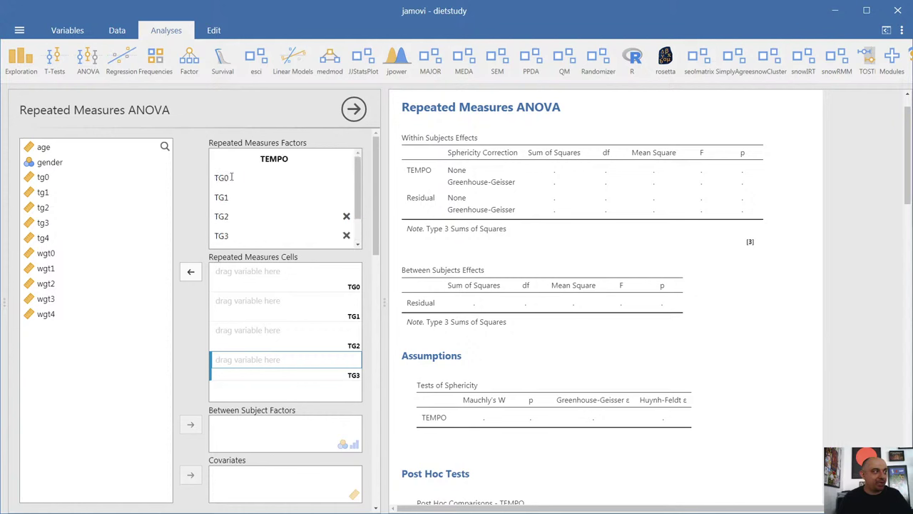
pyautogui.click(232, 177)
pyautogui.press('BackSpace')
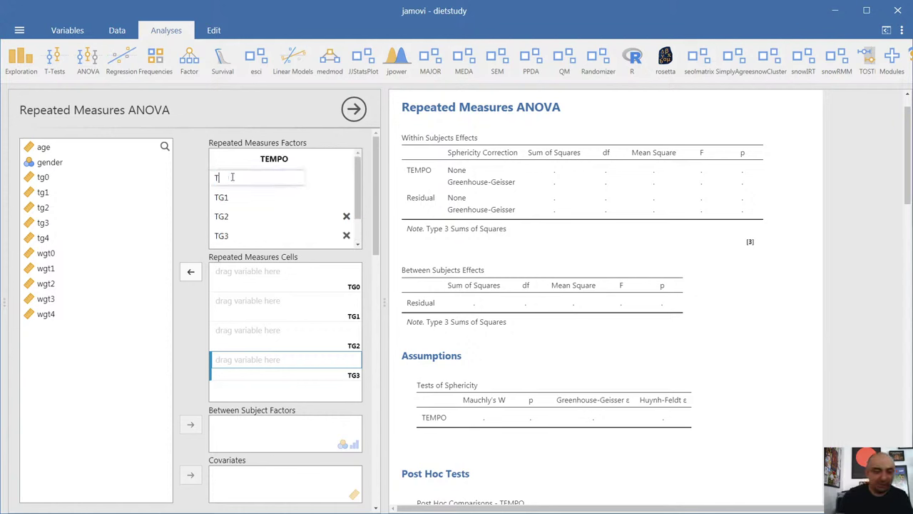
pyautogui.write('TG1')
pyautogui.press('Tab')
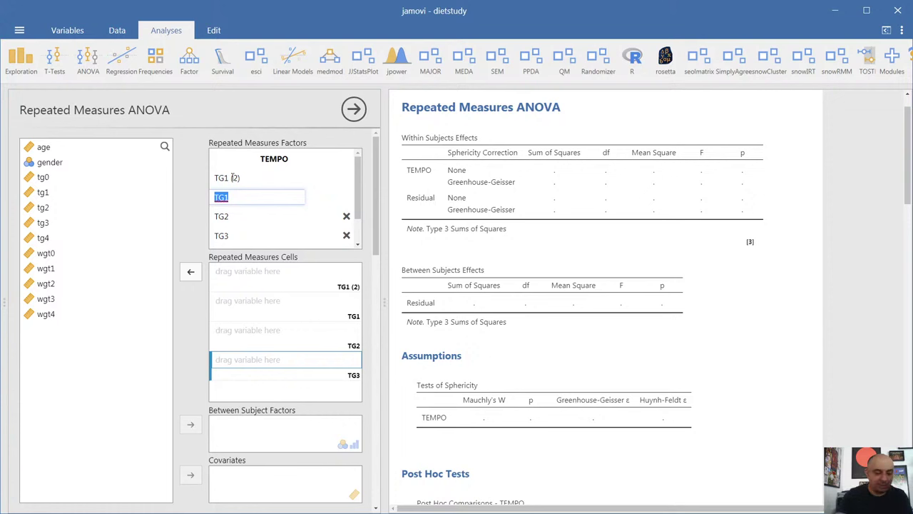
pyautogui.write('TG23')
pyautogui.press('BackSpace')
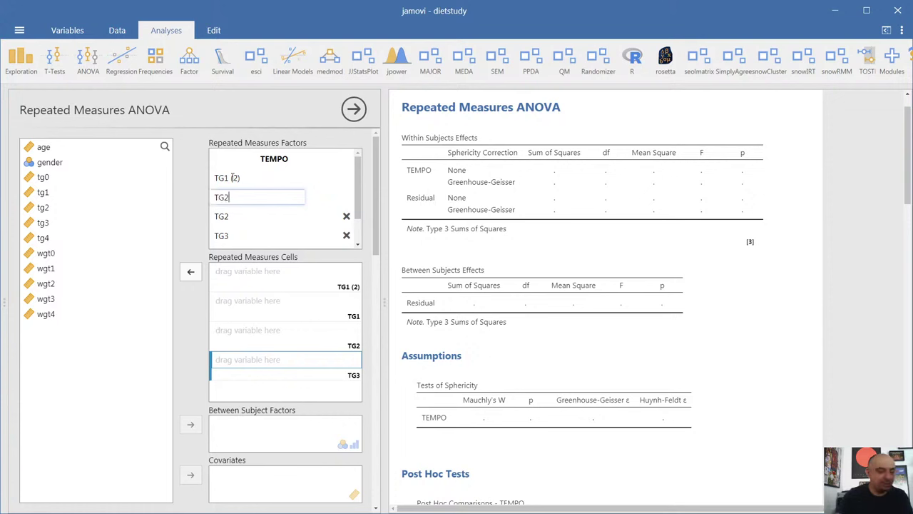
pyautogui.press('Tab')
pyautogui.write('TG')
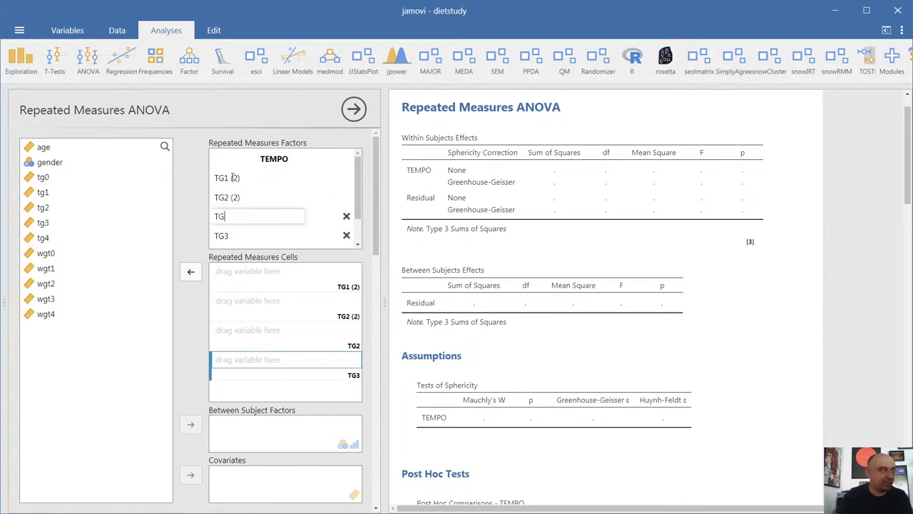
pyautogui.write('3')
pyautogui.press('Tab')
pyautogui.write('TG4')
pyautogui.press('Tab')
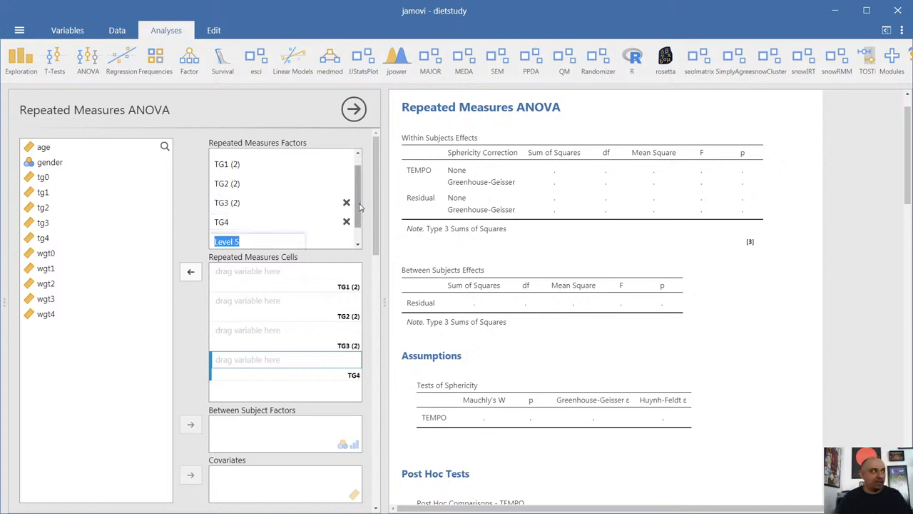
# - Delete the "(2)" suffix from the first three TEMPO levels so they read TG1, TG2 and TG3
pyautogui.scroll(2, 360, 206)
pyautogui.click(244, 178)
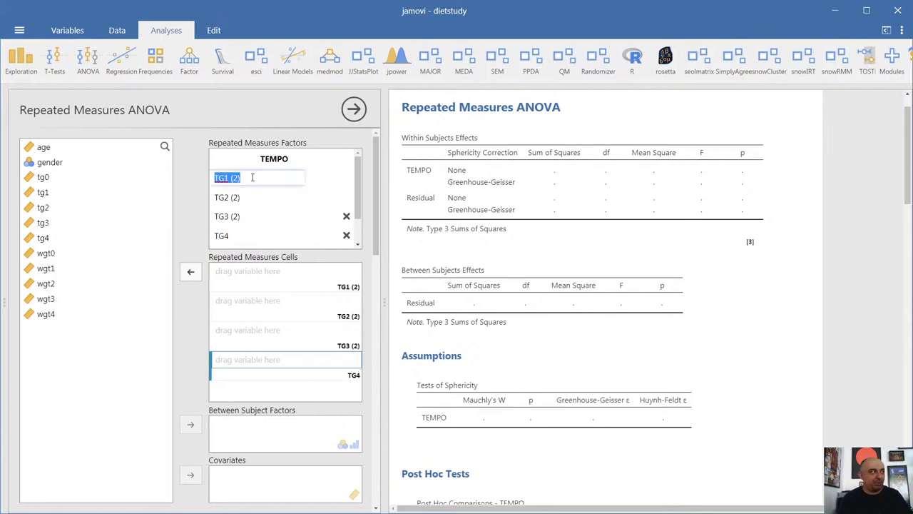
pyautogui.click(251, 178)
pyautogui.press('BackSpace')
pyautogui.press('BackSpace')
pyautogui.press('BackSpace')
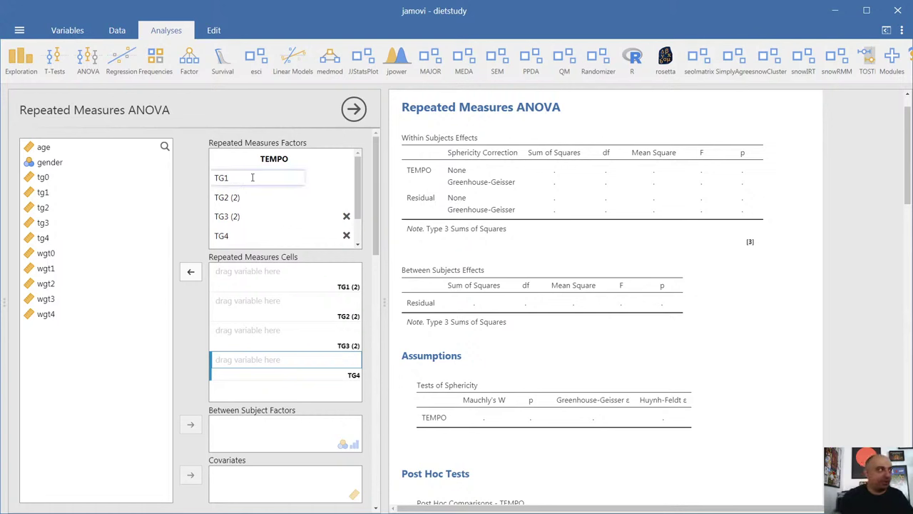
pyautogui.click(264, 198)
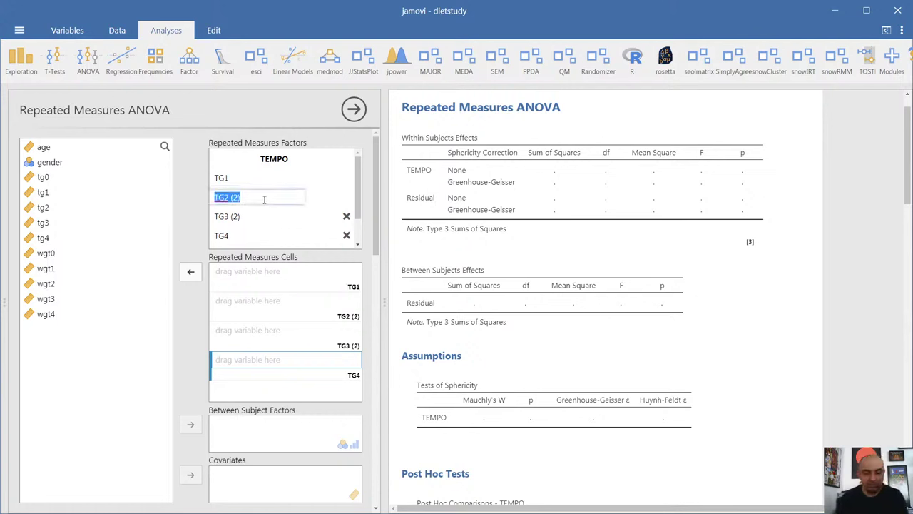
pyautogui.click(264, 199)
pyautogui.press('BackSpace')
pyautogui.press('BackSpace')
pyautogui.press('BackSpace')
pyautogui.click(266, 218)
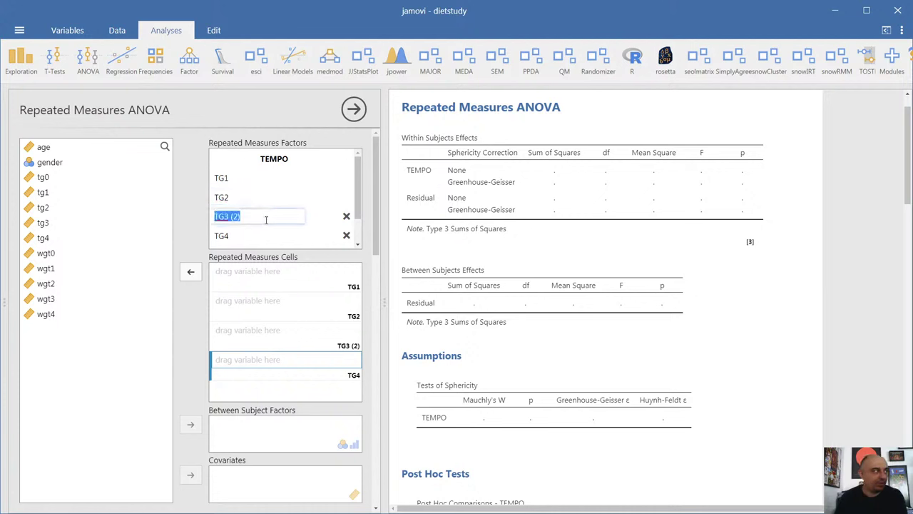
pyautogui.click(266, 220)
pyautogui.press('BackSpace')
pyautogui.click(150, 213)
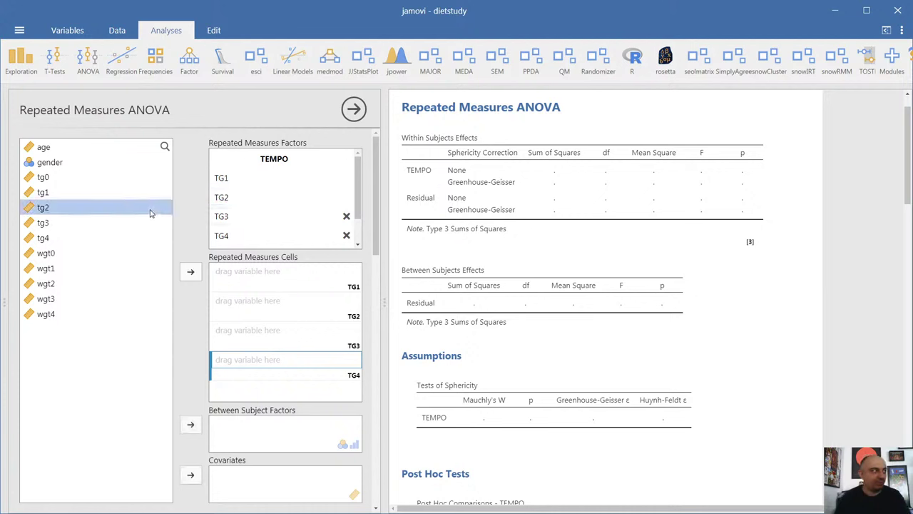
pyautogui.click(38, 194)
pyautogui.click(189, 271)
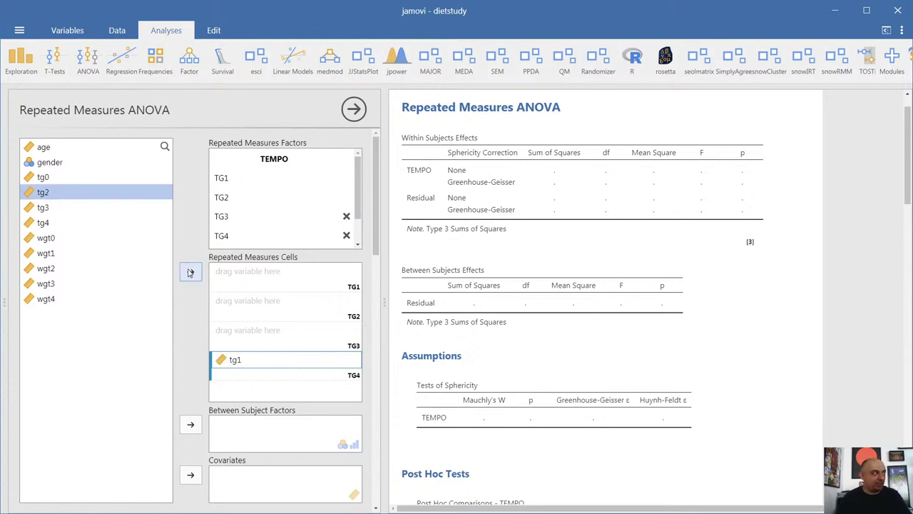
pyautogui.click(215, 359)
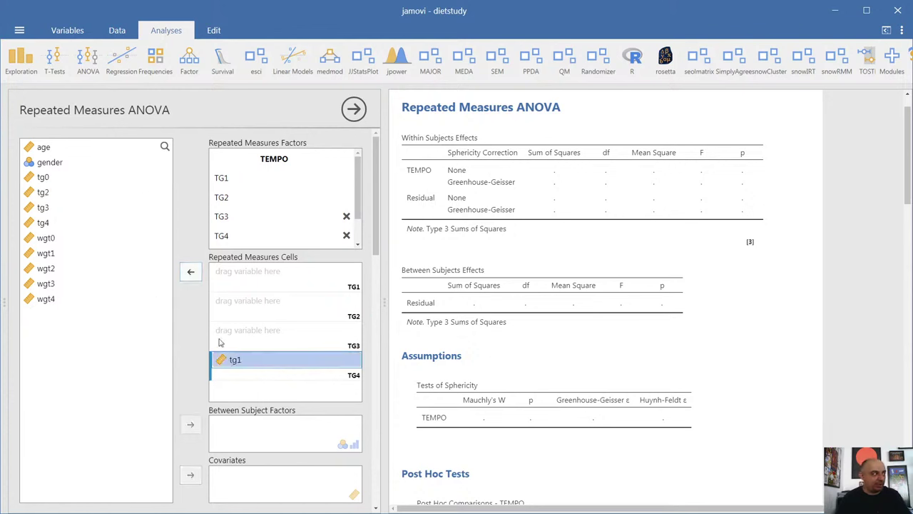
pyautogui.click(190, 272)
# - Assign tg1, tg2, tg3 and tg4 to the repeated measures cells TG1 to TG4 in order
pyautogui.click(249, 283)
pyautogui.click(45, 193)
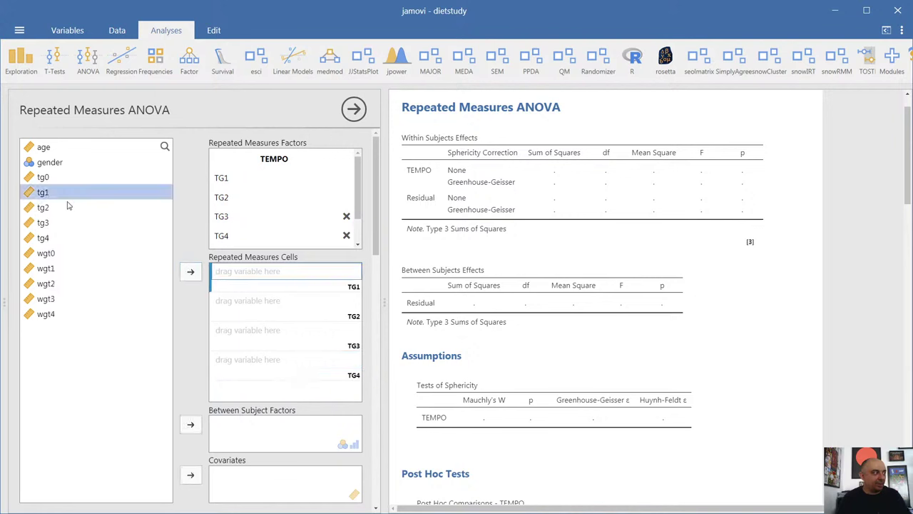
pyautogui.click(190, 272)
pyautogui.click(190, 272)
pyautogui.click(190, 272)
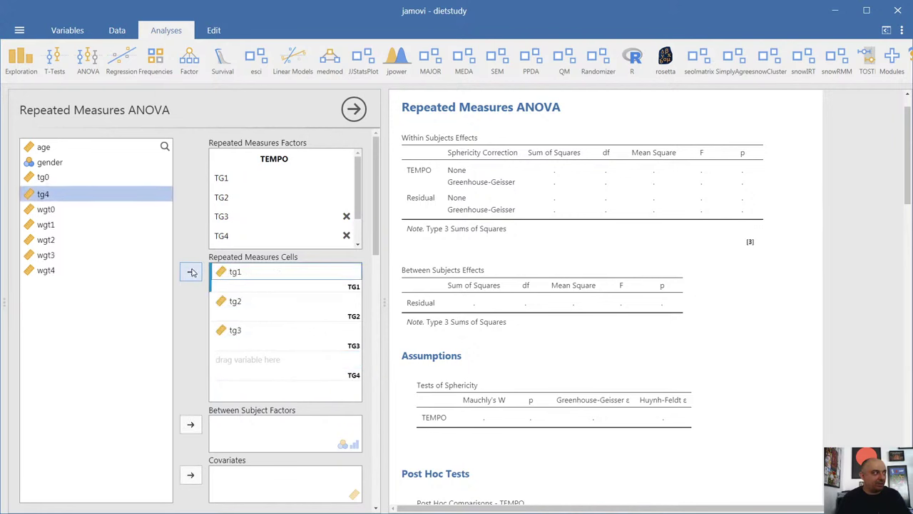
pyautogui.click(190, 272)
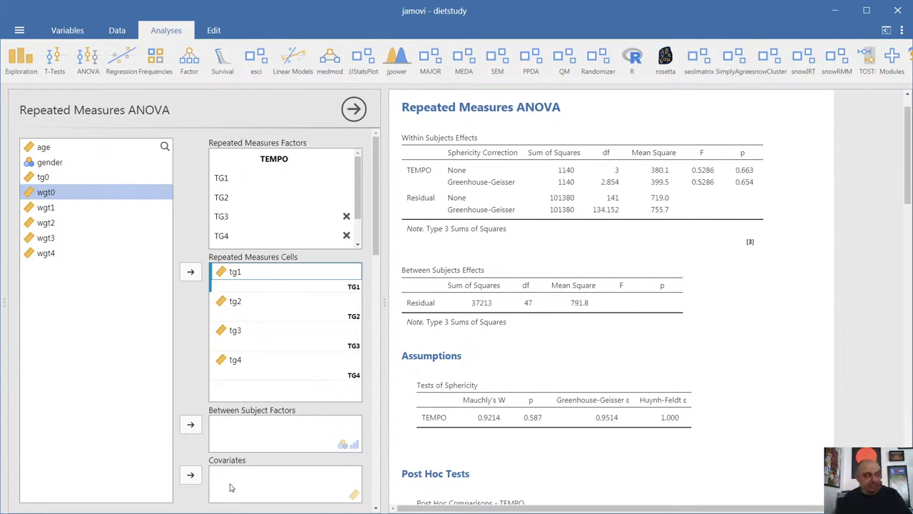
# - Try tg0 as a covariate and remove it again to compare with the model without covariates
pyautogui.click(43, 178)
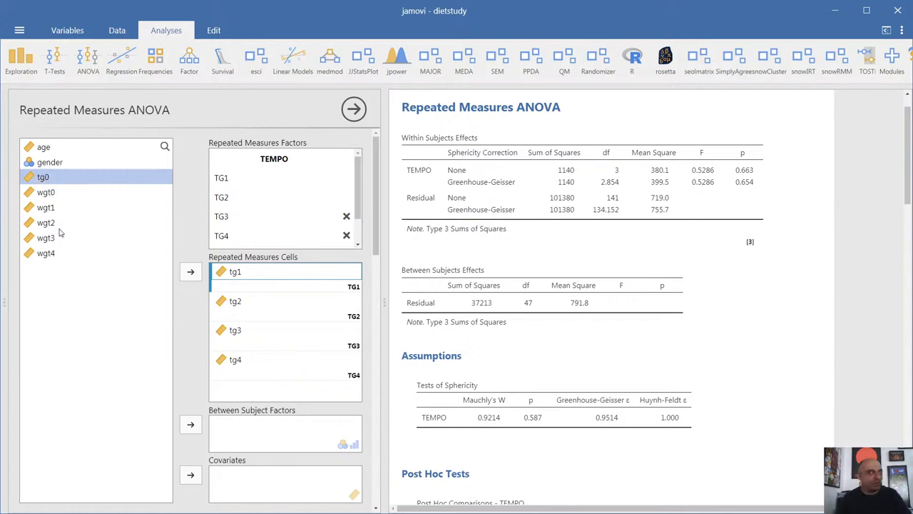
pyautogui.click(190, 475)
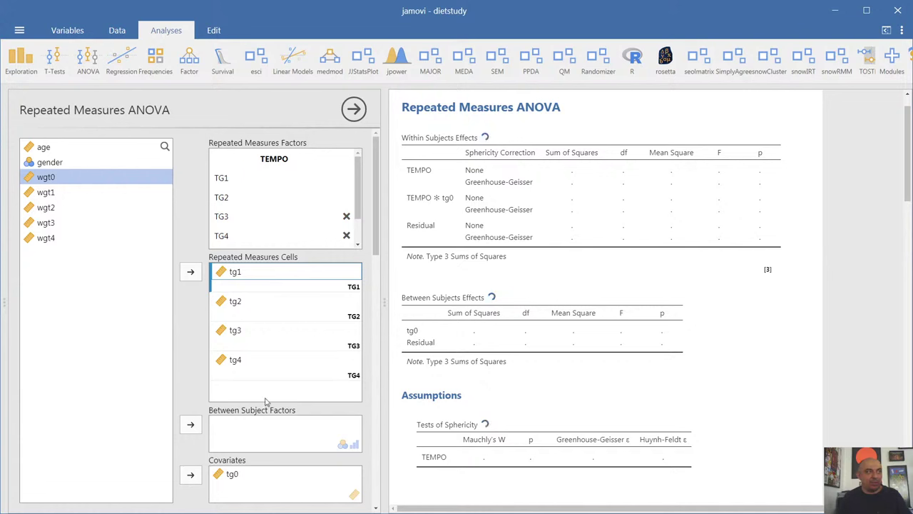
pyautogui.click(231, 474)
pyautogui.click(191, 476)
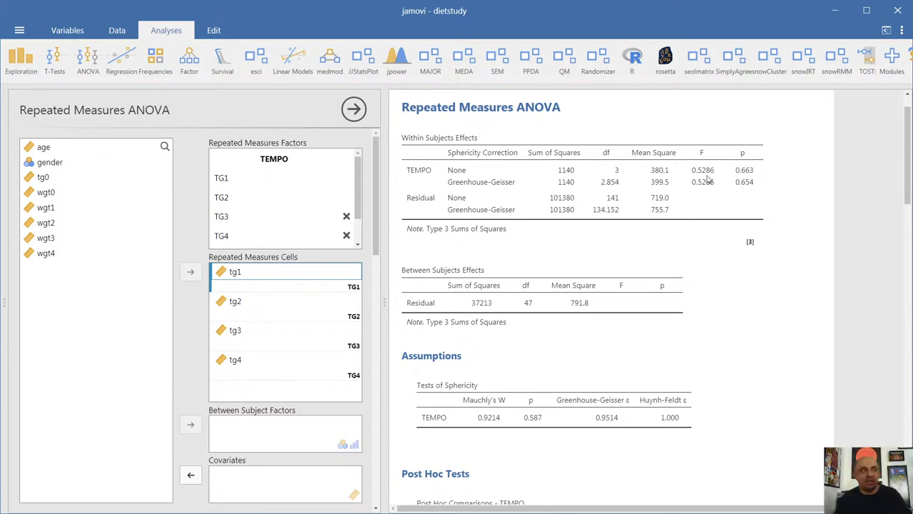
# - Add tg0 as a covariate and examine the within- and between-subjects effects and the sphericity test
pyautogui.click(48, 178)
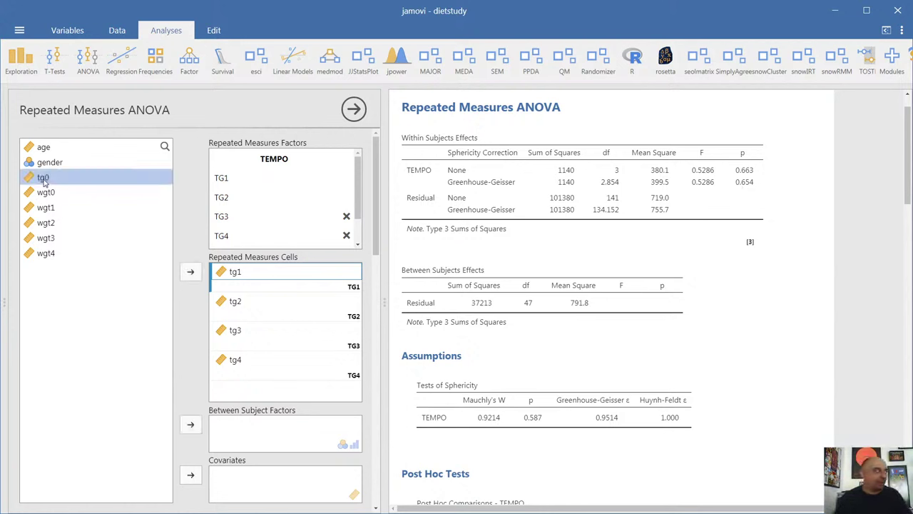
pyautogui.click(190, 474)
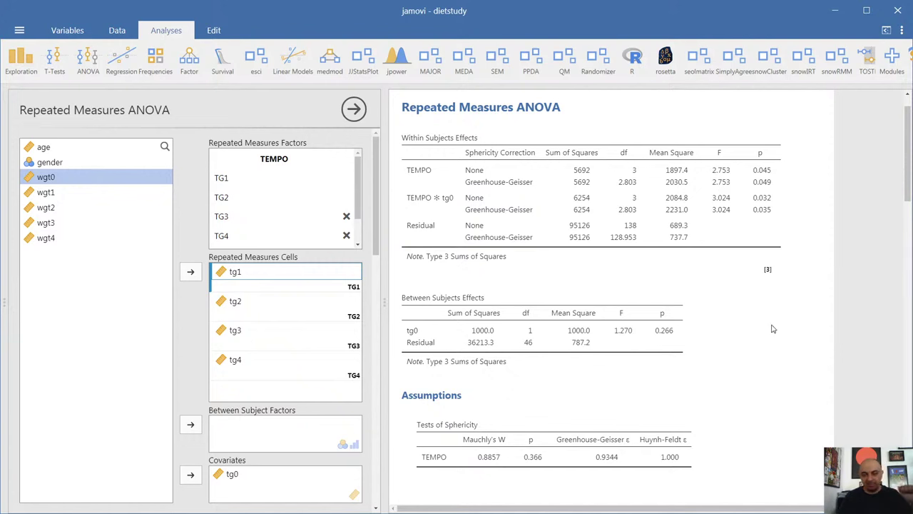
pyautogui.scroll(-3, 772, 329)
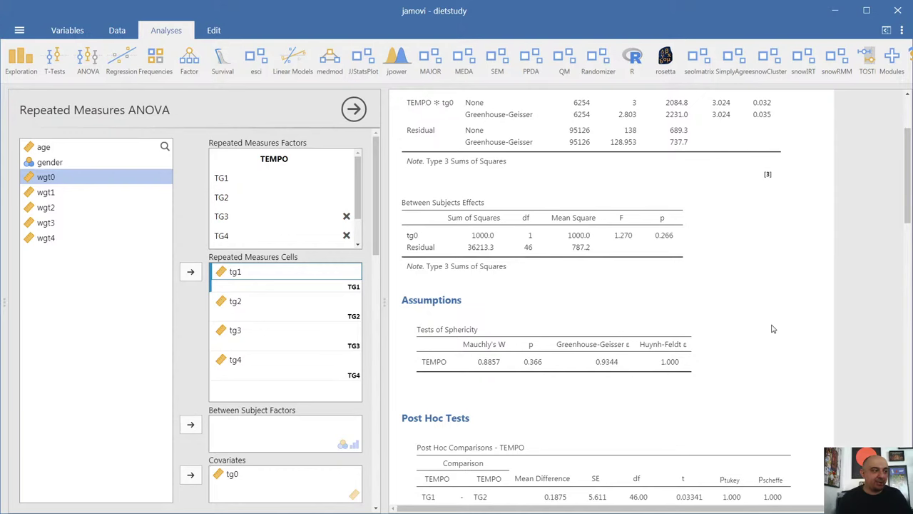
pyautogui.scroll(3, 773, 329)
pyautogui.scroll(-2, 583, 381)
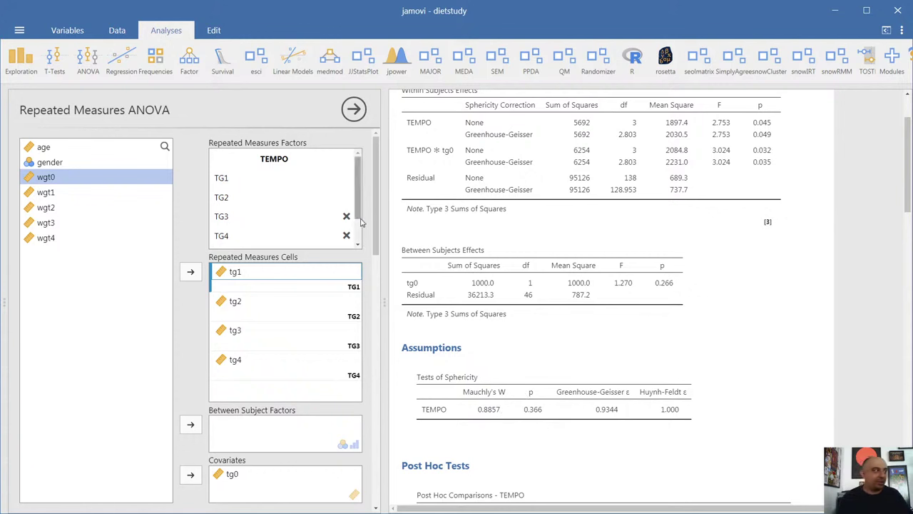
# - Turn off the Greenhouse-Geisser sphericity correction and remove the observed scores from the TEMPO marginal means plot
pyautogui.scroll(-3, 133, 378)
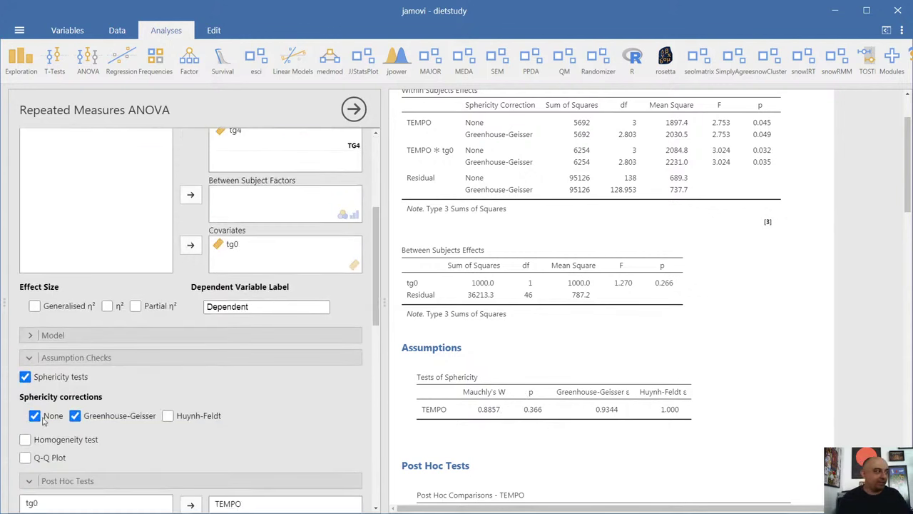
pyautogui.click(75, 415)
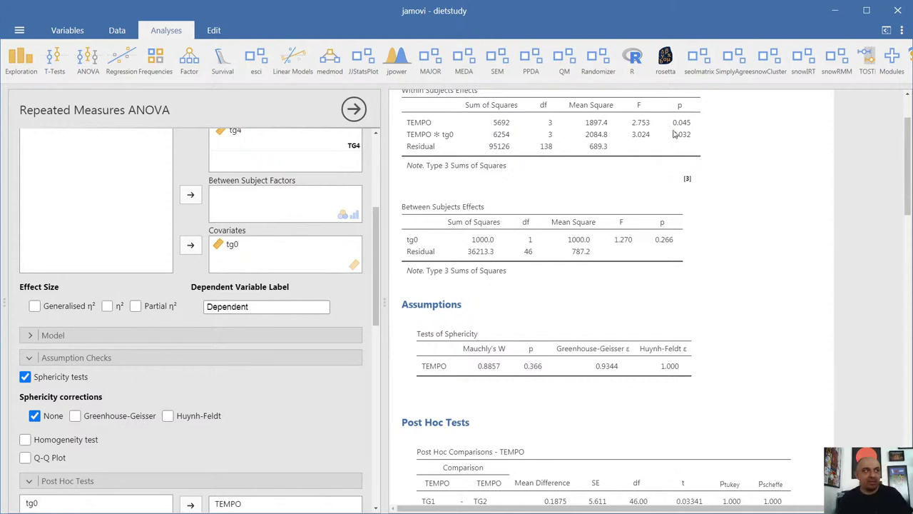
pyautogui.scroll(-4, 722, 326)
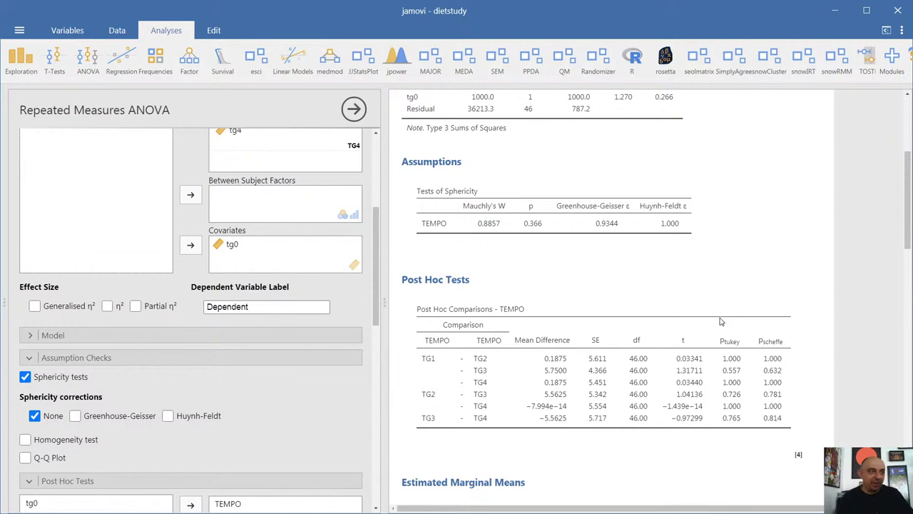
pyautogui.scroll(-1, 721, 322)
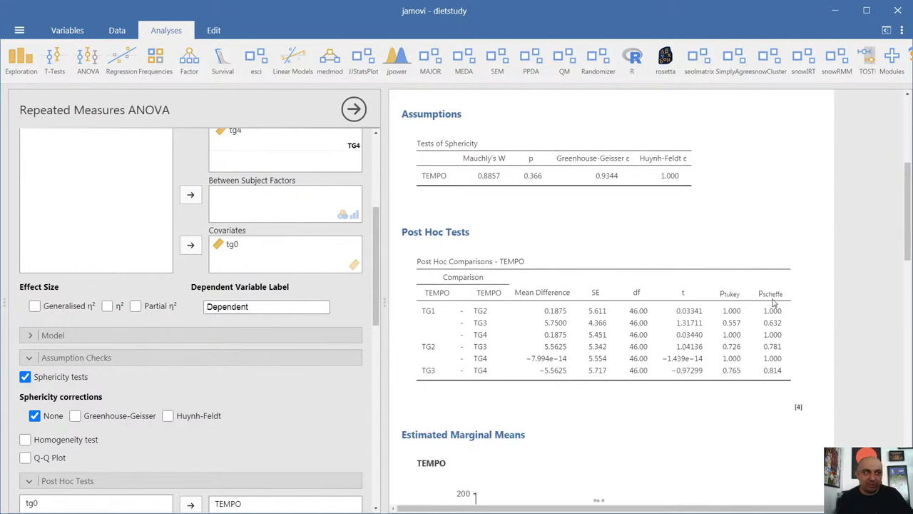
pyautogui.scroll(-5, 790, 321)
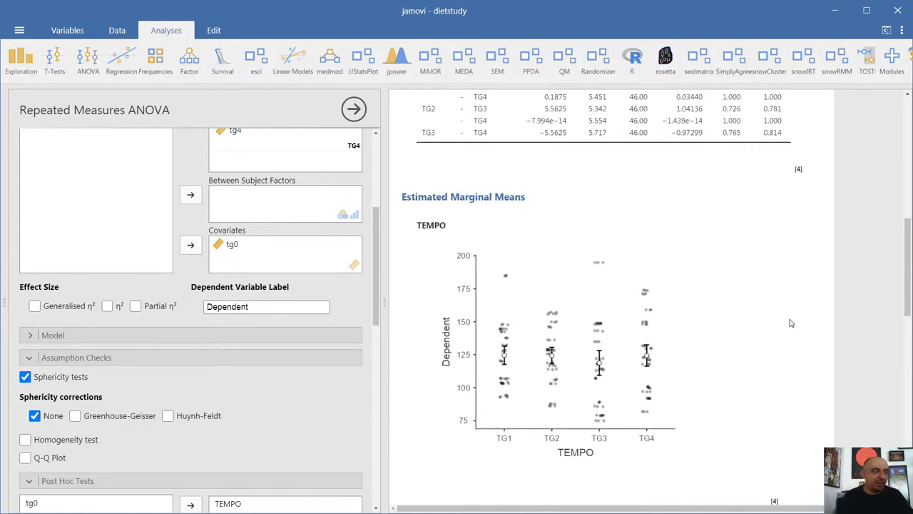
pyautogui.moveTo(376, 314); pyautogui.dragTo(385, 500)
pyautogui.click(207, 400)
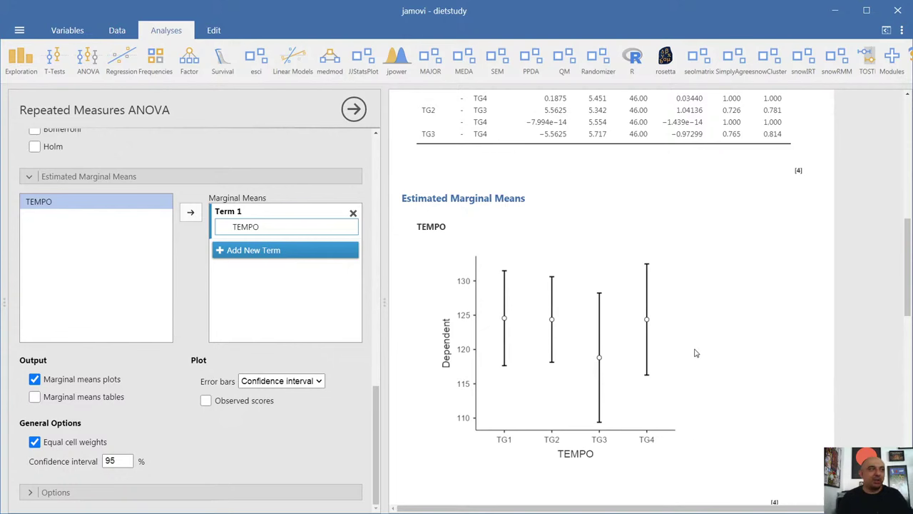
# - Examine the covariate-adjusted effects tables, the TEMPO post hoc comparisons and the marginal means plot
pyautogui.scroll(5, 696, 353)
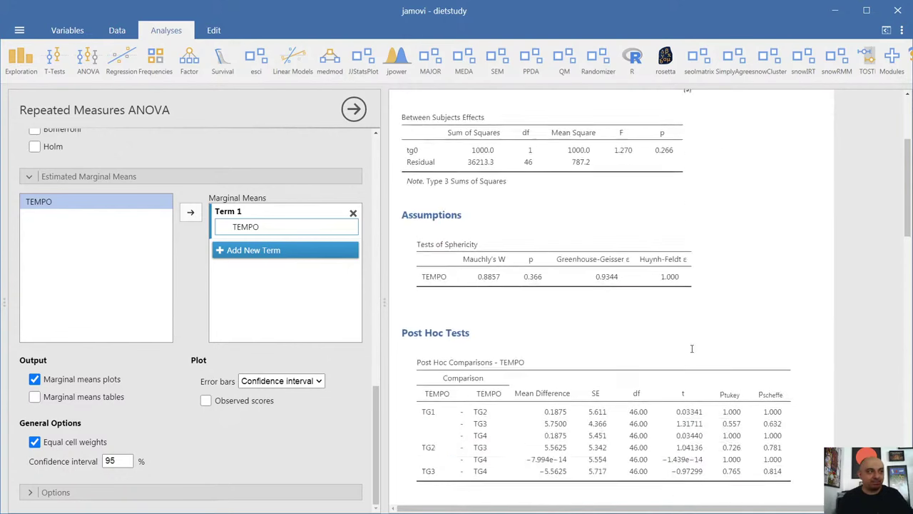
pyautogui.scroll(-4, 691, 348)
pyautogui.scroll(6, 744, 410)
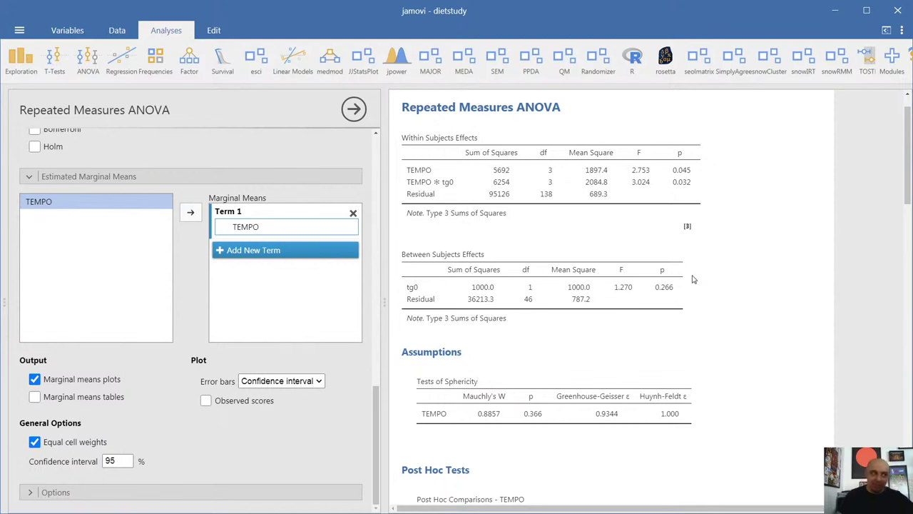
pyautogui.scroll(-3, 692, 279)
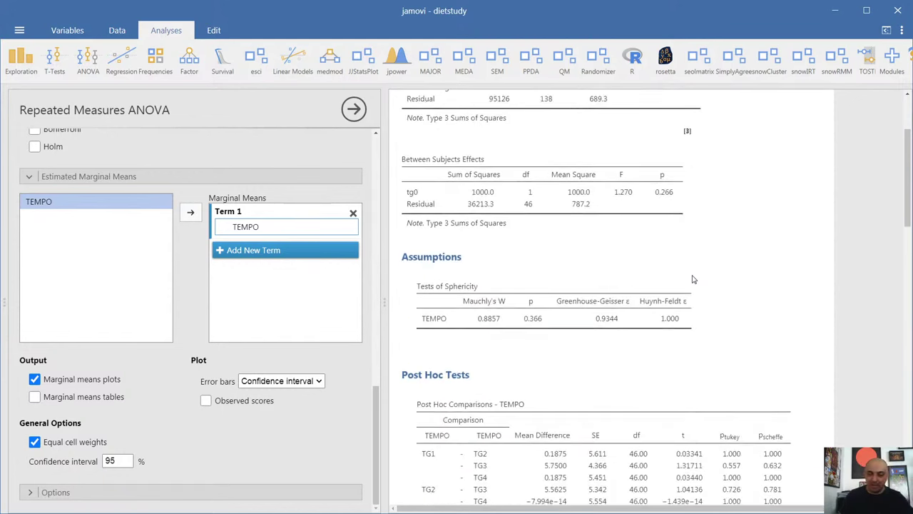
pyautogui.scroll(-7, 692, 279)
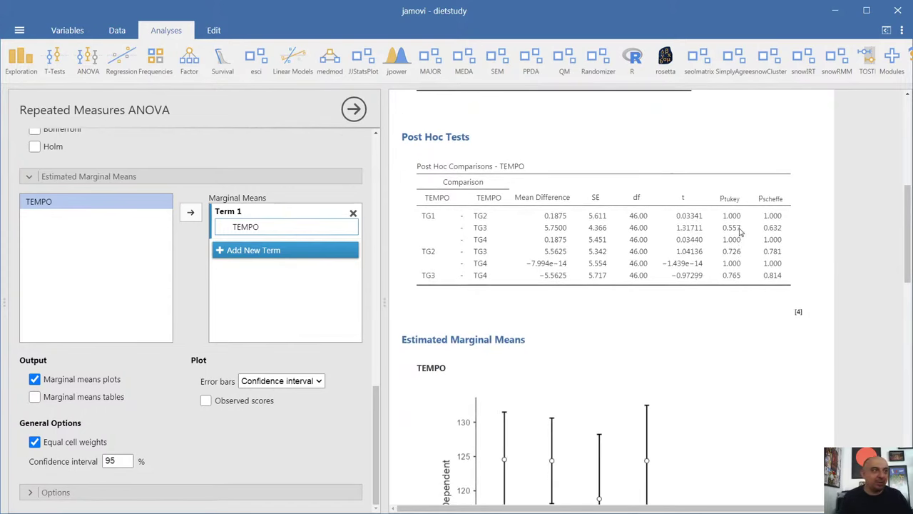
pyautogui.scroll(-4, 710, 337)
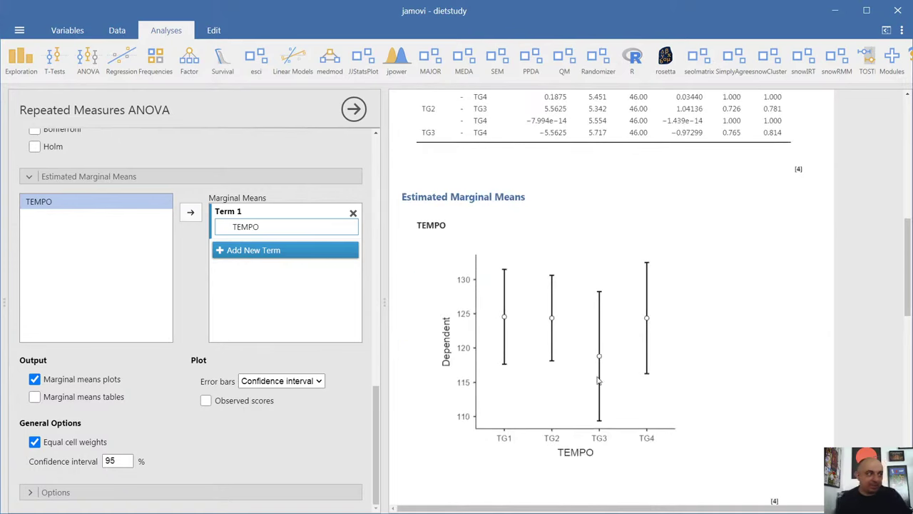
pyautogui.click(57, 62)
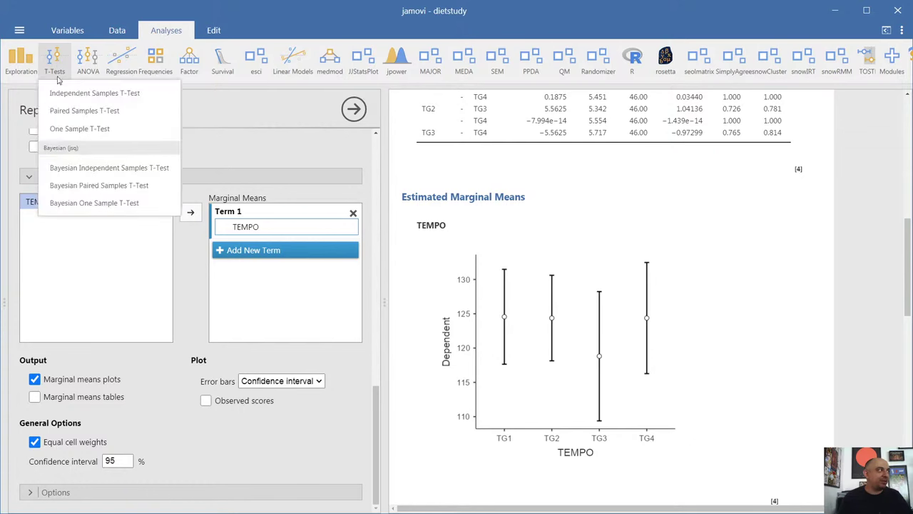
pyautogui.click(71, 98)
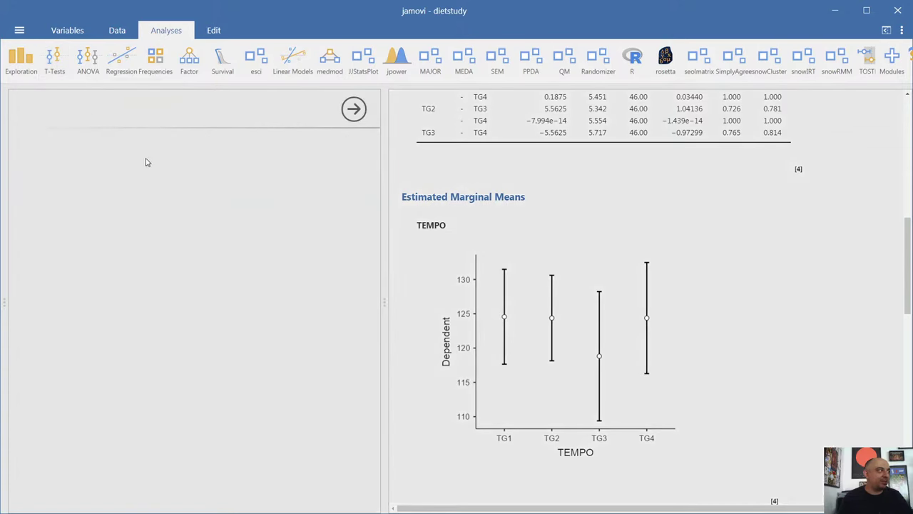
pyautogui.click(92, 180)
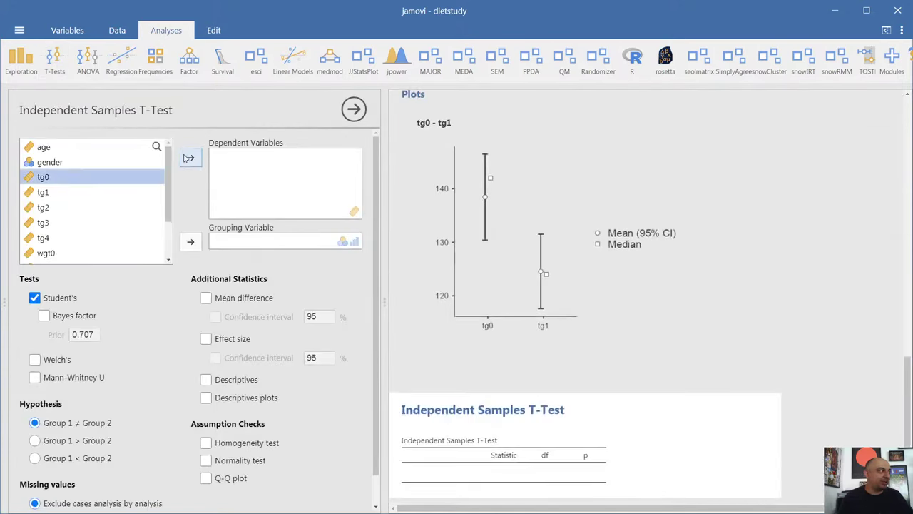
# - Create a paired samples t-test comparing tg1 with tg3
pyautogui.click(54, 61)
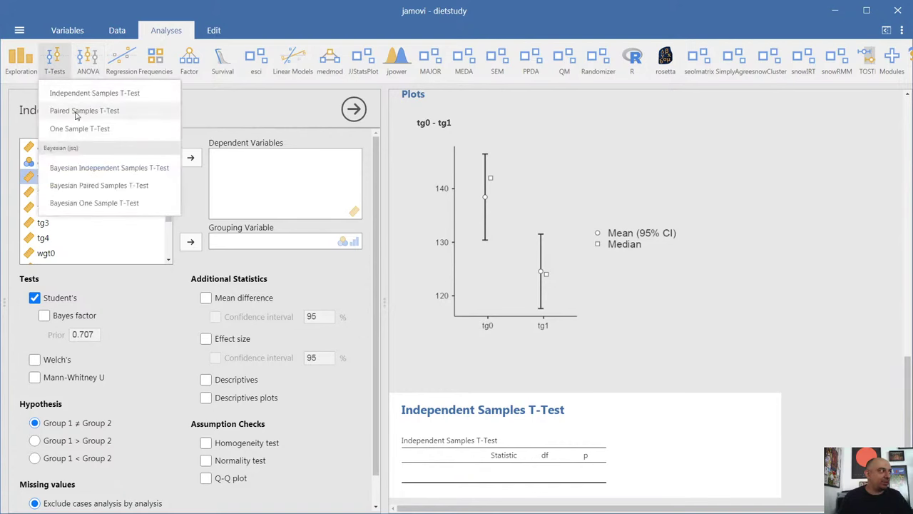
pyautogui.click(76, 110)
pyautogui.click(80, 164)
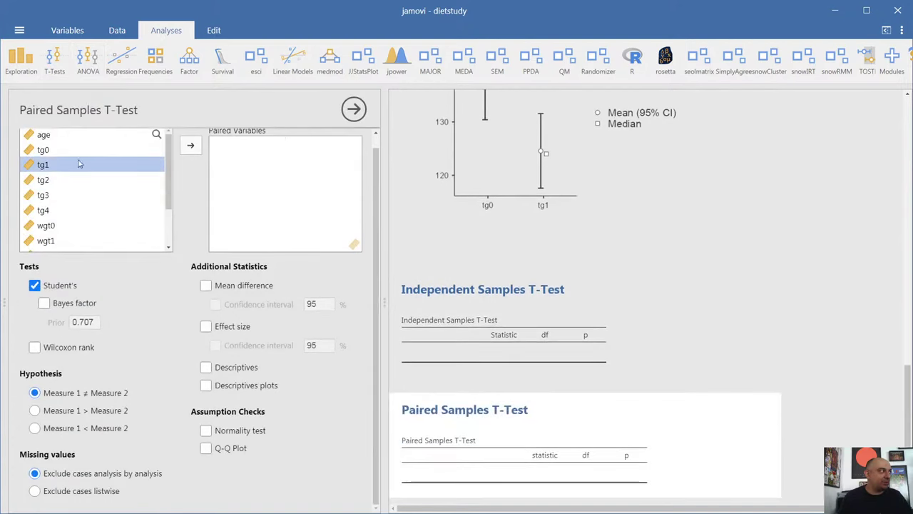
pyautogui.click(191, 146)
pyautogui.click(120, 197)
pyautogui.click(190, 153)
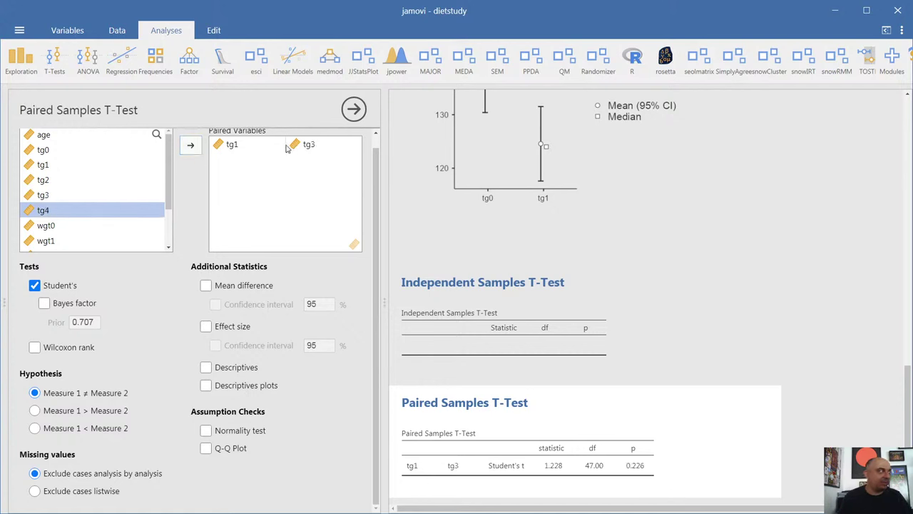
# - Replace the tg1–tg3 pair in the paired samples t-test with tg1 and tg2
pyautogui.click(212, 147)
pyautogui.click(191, 145)
pyautogui.click(51, 165)
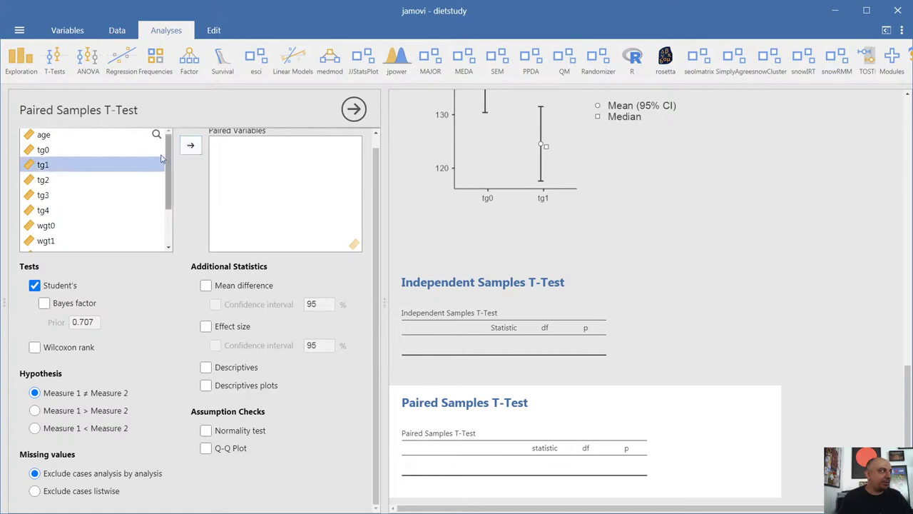
pyautogui.click(190, 147)
pyautogui.click(190, 148)
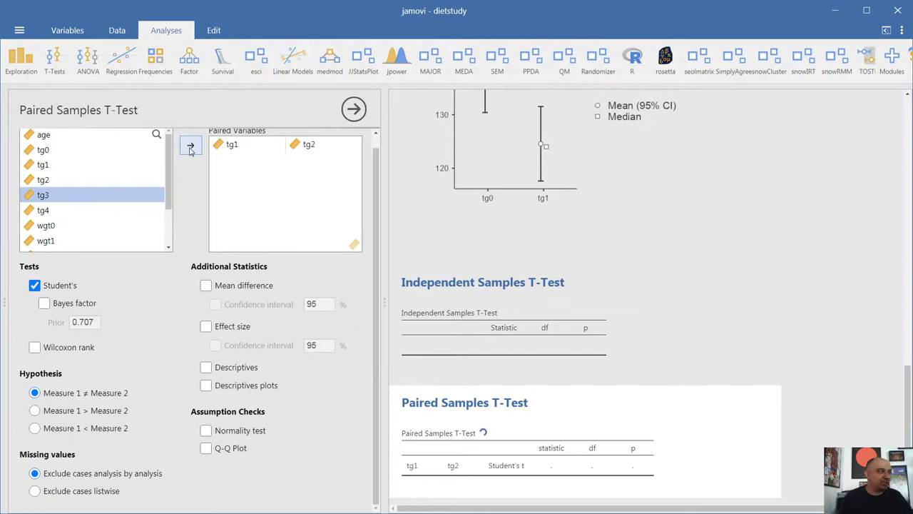
# - Swap the tested pair to tg1 and tg4 in the paired samples t-test
pyautogui.click(236, 148)
pyautogui.click(190, 147)
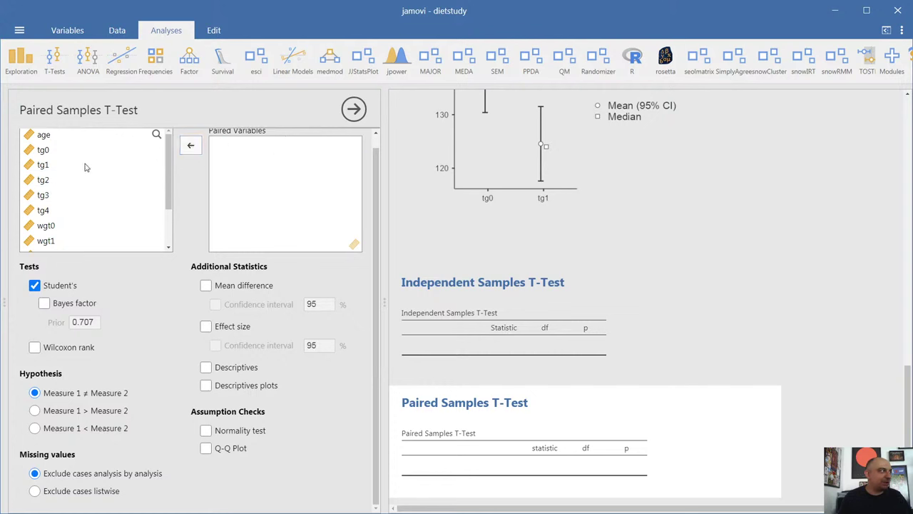
pyautogui.click(84, 168)
pyautogui.click(191, 147)
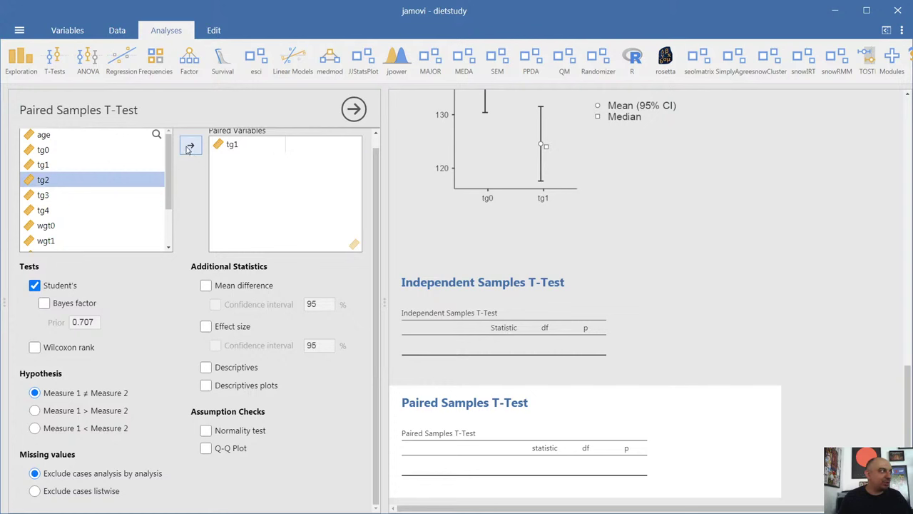
pyautogui.click(63, 210)
pyautogui.click(191, 146)
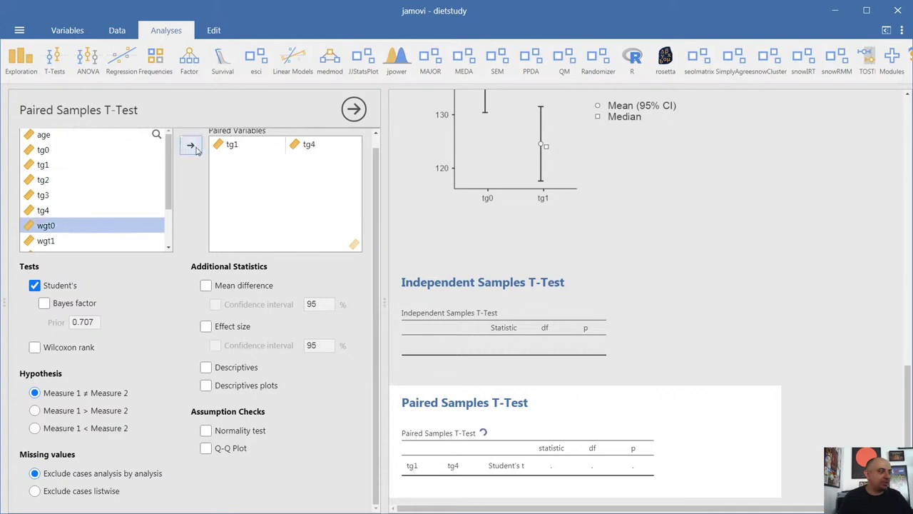
# - Remove the tg1–tg4 pair and test tg2 against tg3 instead
pyautogui.click(124, 169)
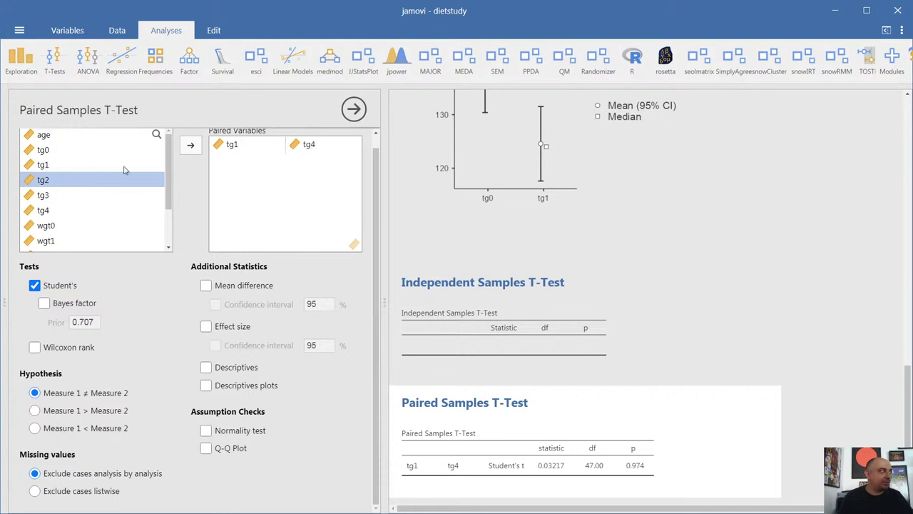
pyautogui.click(309, 144)
pyautogui.click(190, 145)
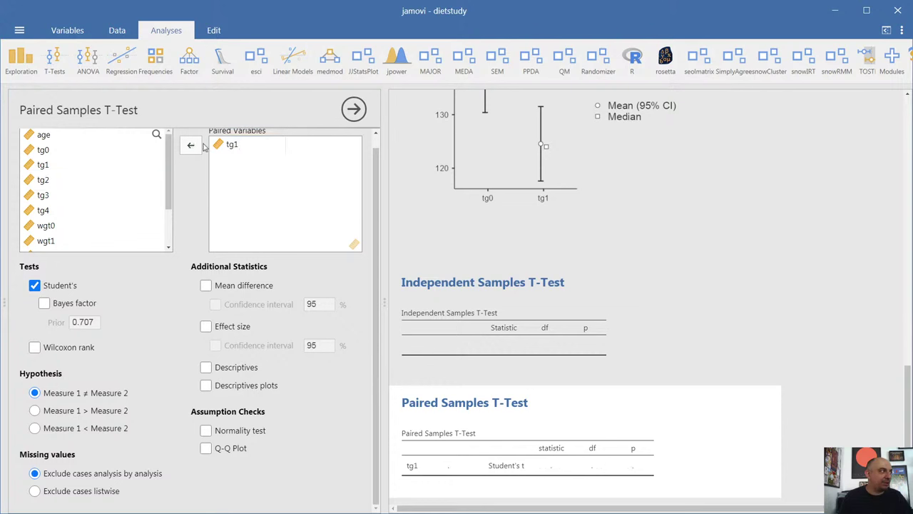
pyautogui.click(223, 145)
pyautogui.click(190, 145)
pyautogui.click(71, 180)
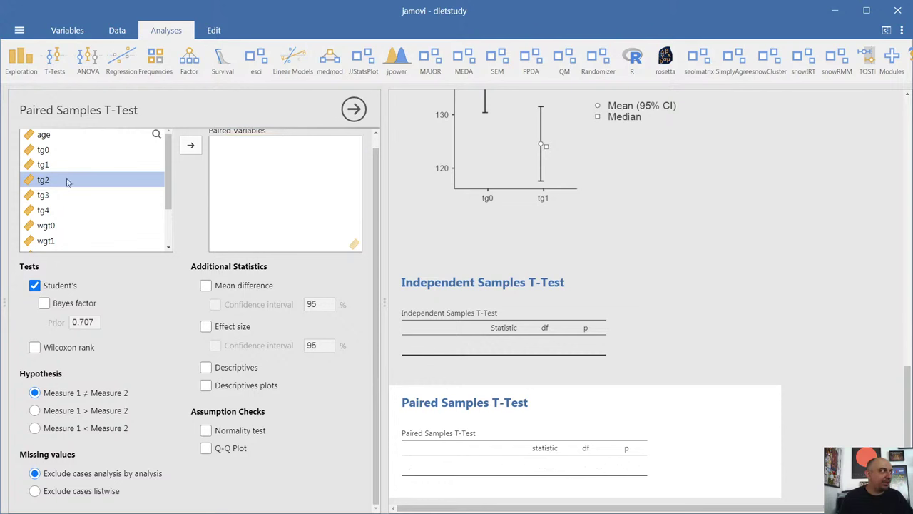
pyautogui.click(198, 150)
pyautogui.click(199, 149)
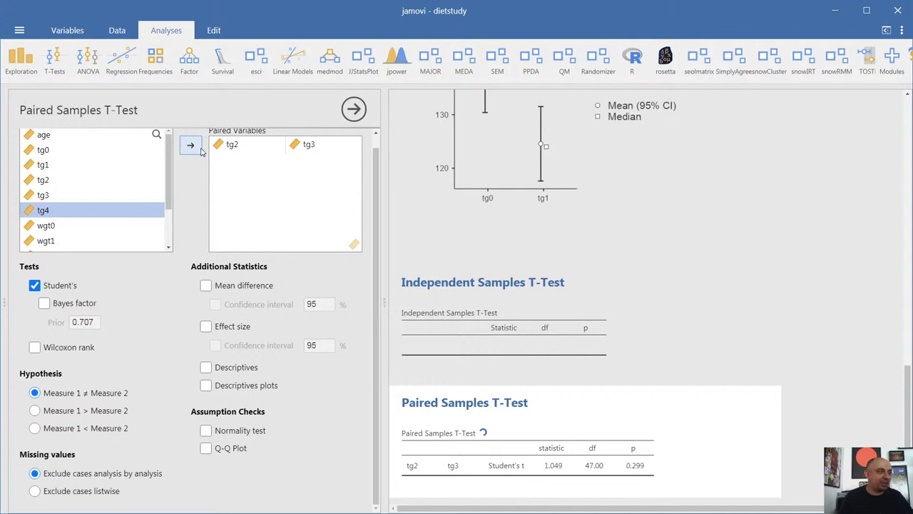
# - Test tg2 against tg4 in place of the tg2–tg3 pair, and clear the paired variables again
pyautogui.click(229, 150)
pyautogui.click(190, 145)
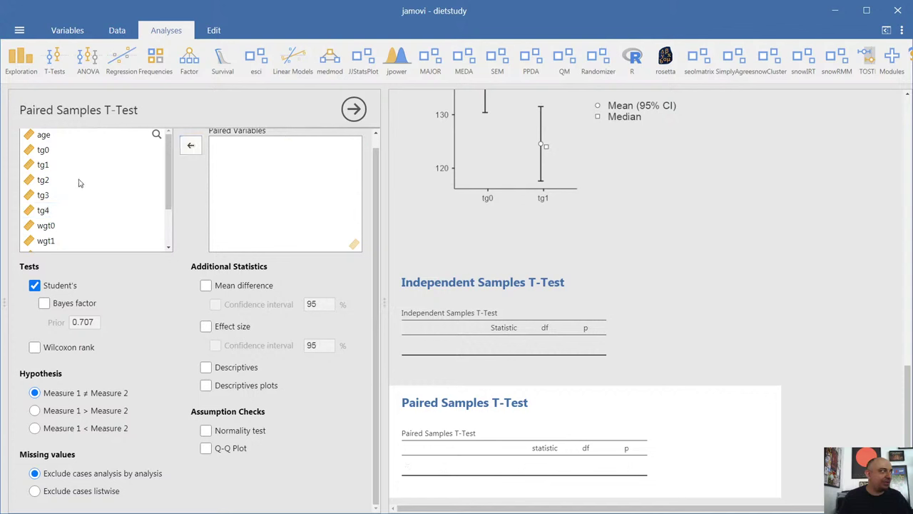
pyautogui.click(49, 182)
pyautogui.click(194, 150)
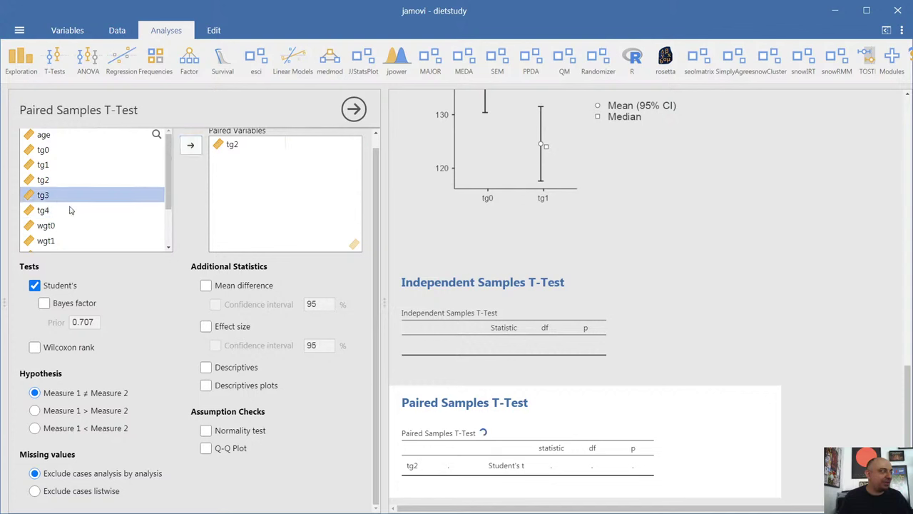
pyautogui.click(71, 210)
pyautogui.click(184, 148)
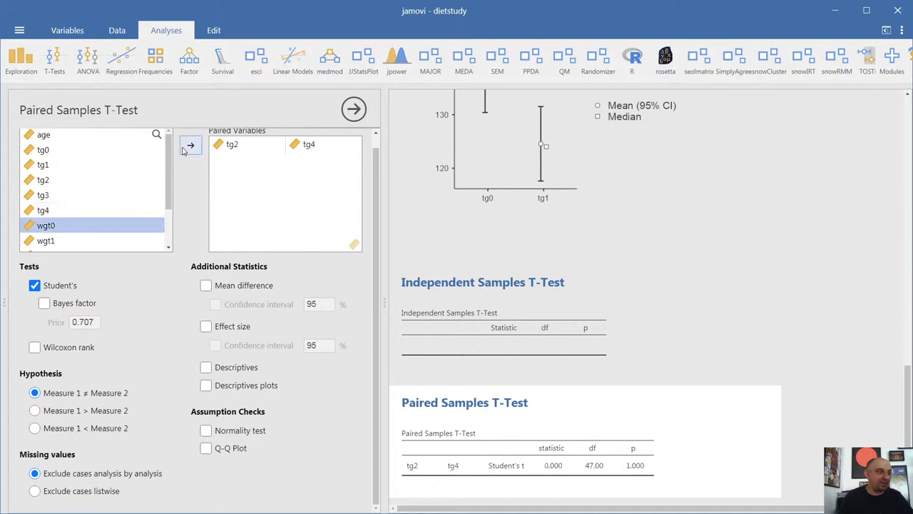
pyautogui.click(226, 149)
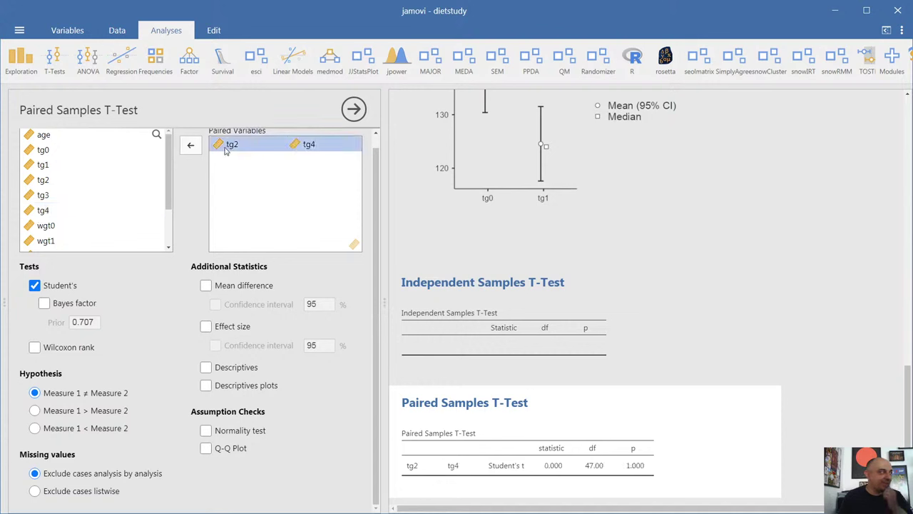
pyautogui.click(190, 146)
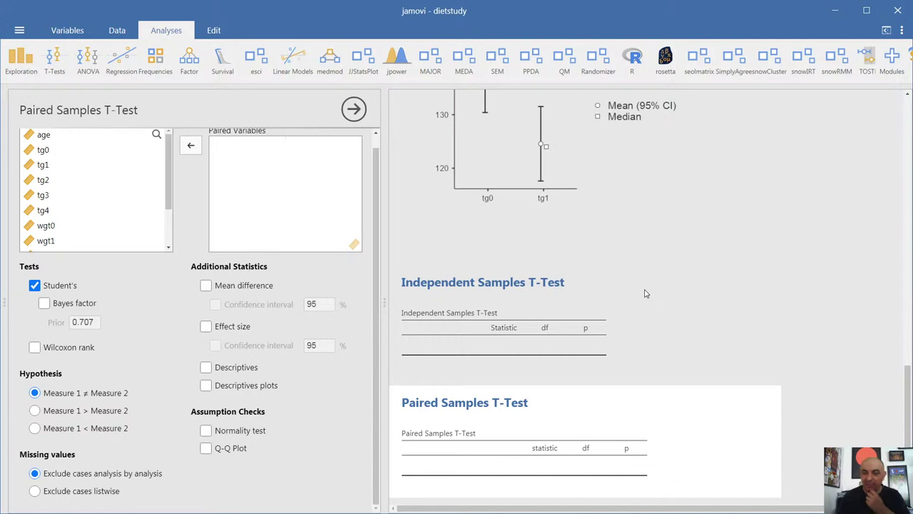
# - Reopen the repeated measures ANOVA and examine its effects tables, sphericity test, post hoc comparisons, marginal means plot and variable assignments
pyautogui.scroll(3, 646, 293)
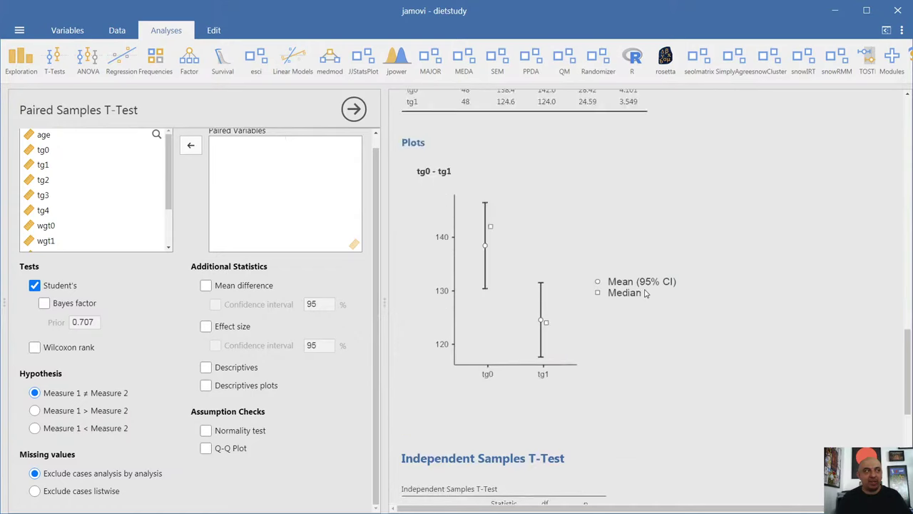
pyautogui.scroll(15, 646, 293)
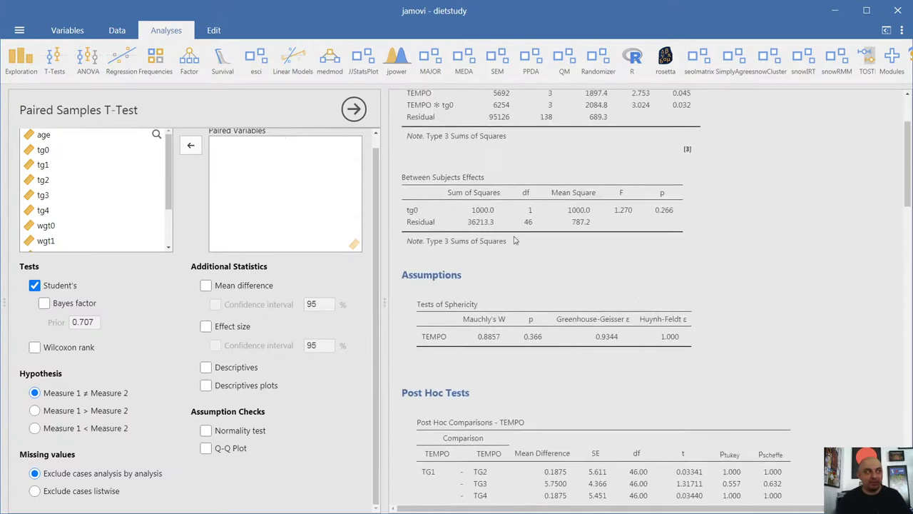
pyautogui.click(480, 107)
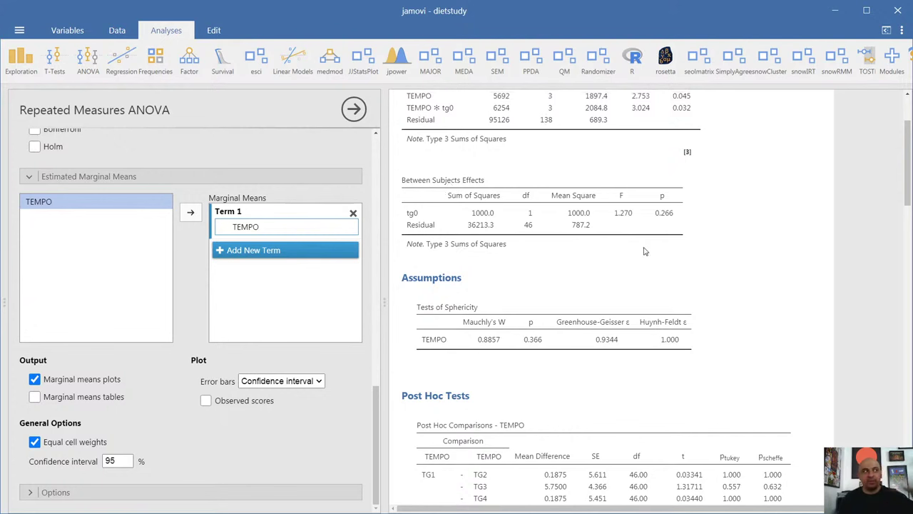
pyautogui.scroll(2, 644, 251)
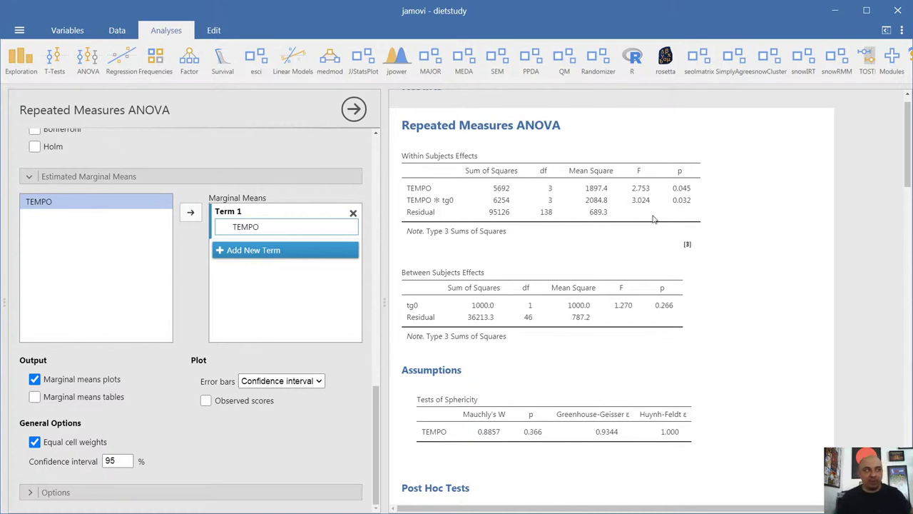
pyautogui.scroll(-5, 678, 299)
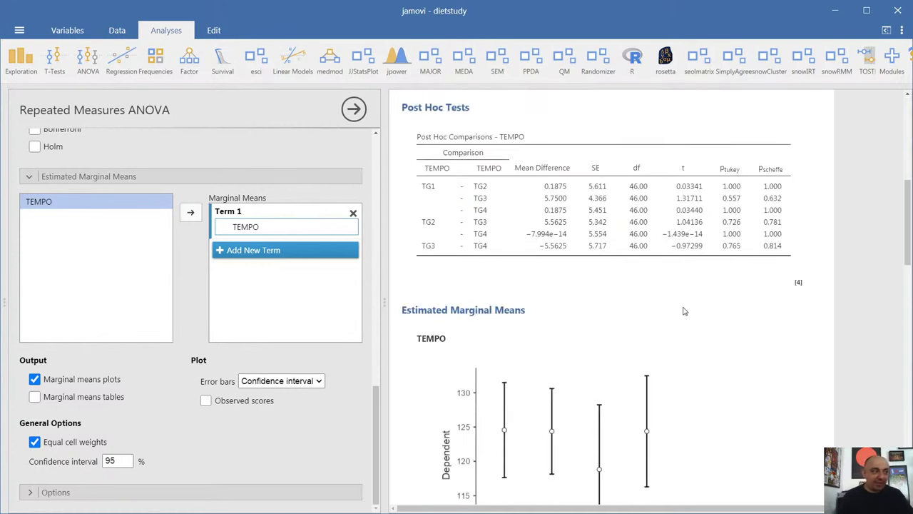
pyautogui.scroll(-2, 683, 311)
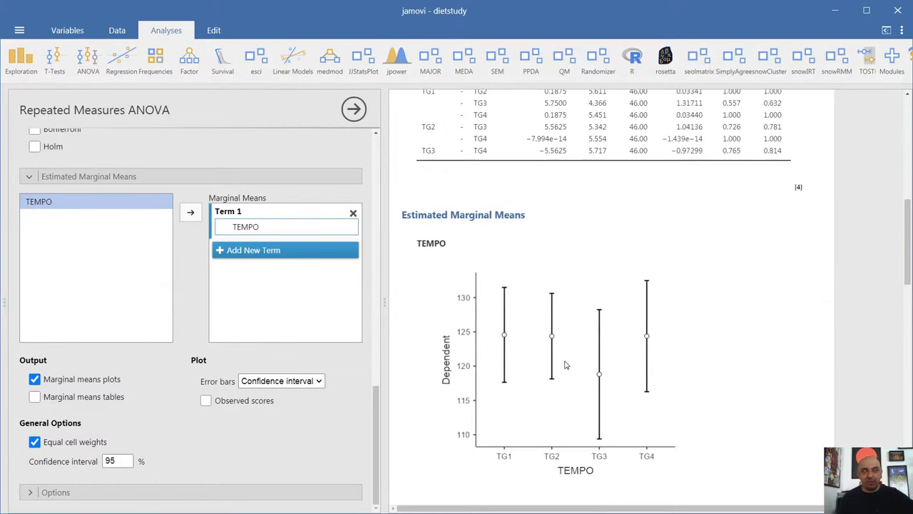
pyautogui.scroll(8, 565, 365)
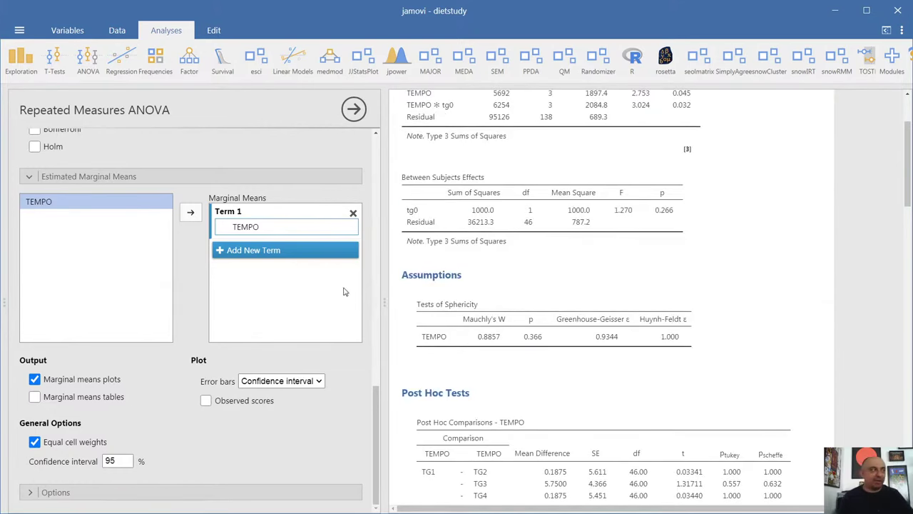
pyautogui.scroll(3, 547, 382)
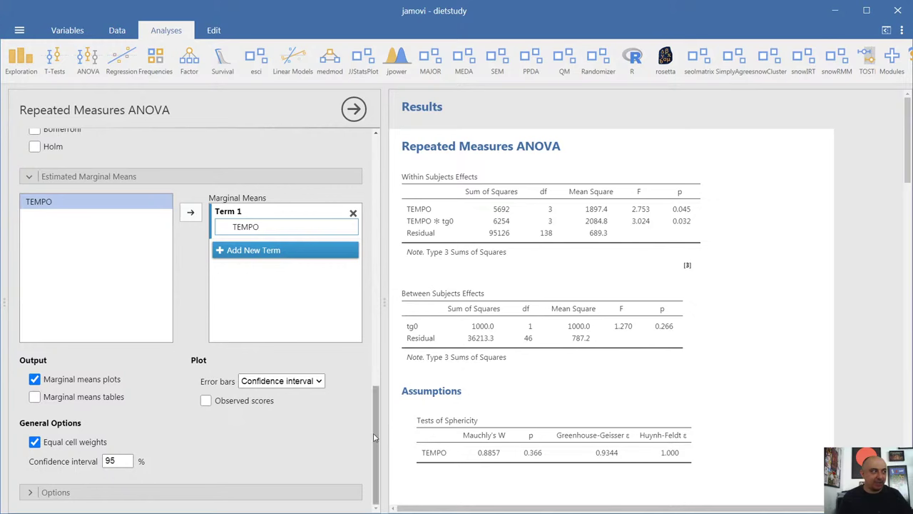
pyautogui.scroll(15, 295, 365)
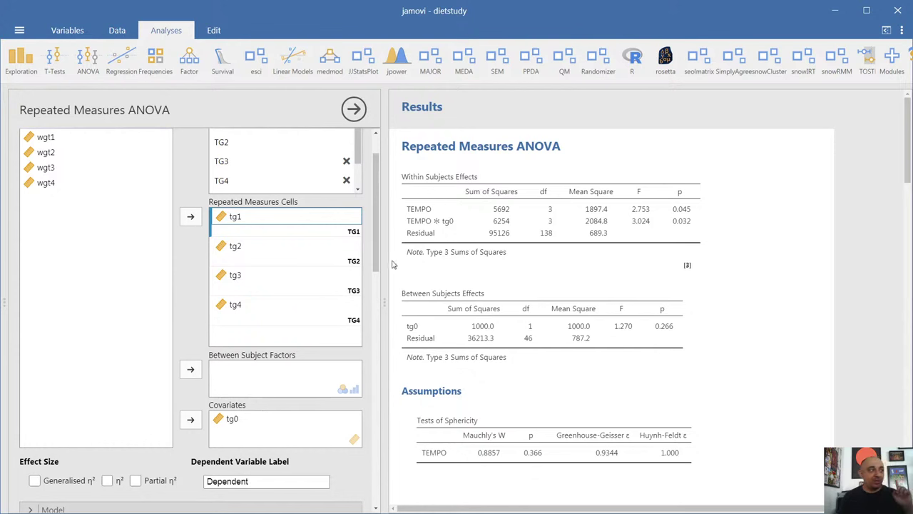
pyautogui.scroll(-1, 666, 276)
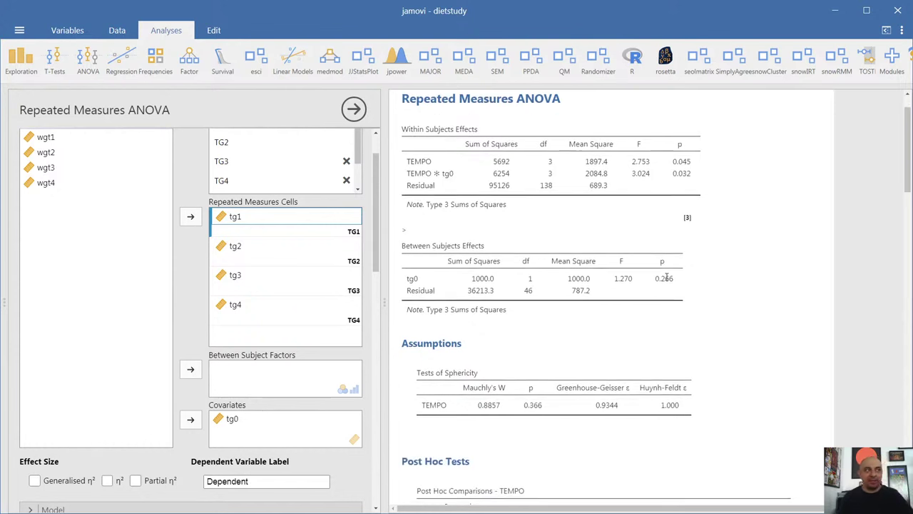
pyautogui.scroll(-1, 666, 278)
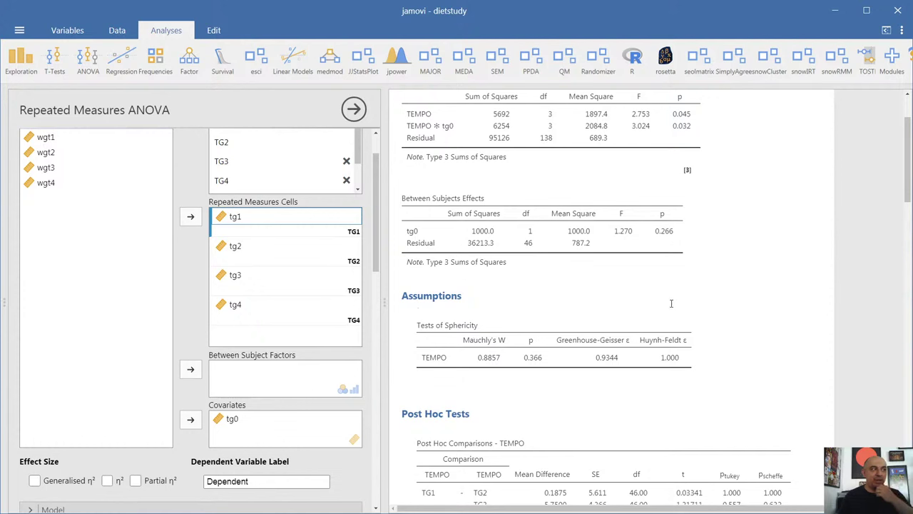
# - Remove tg0 from the covariates of the repeated measures ANOVA
pyautogui.scroll(3, 673, 308)
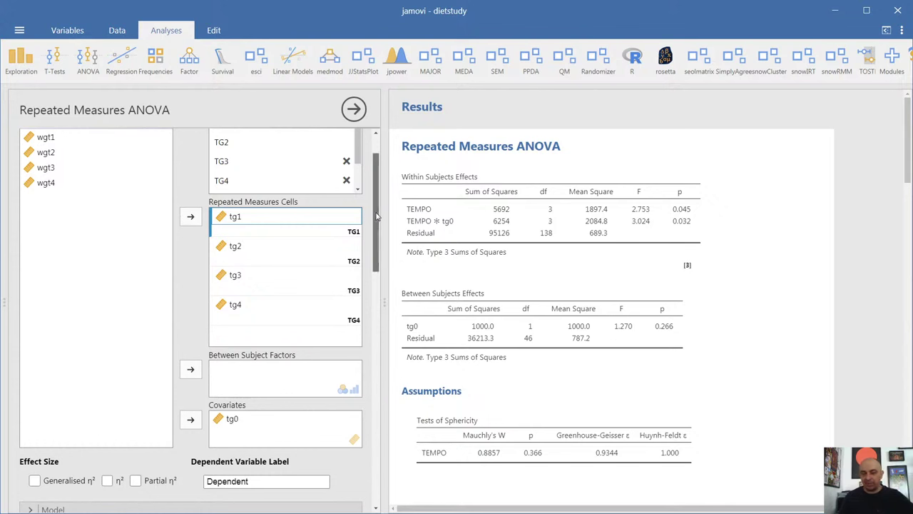
pyautogui.scroll(2, 376, 216)
pyautogui.click(231, 473)
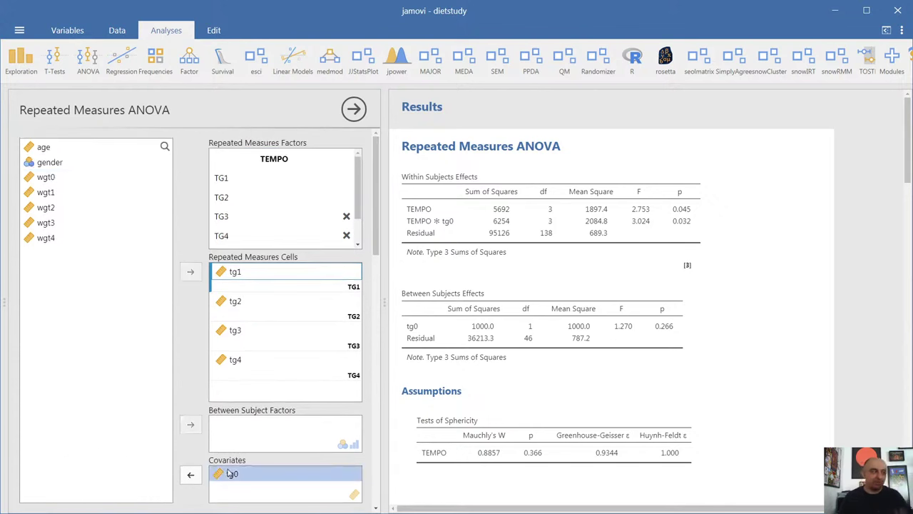
pyautogui.click(191, 475)
# - Clear tg1, tg2, tg3 and tg4 from the repeated measures cells
pyautogui.click(213, 274)
pyautogui.click(191, 272)
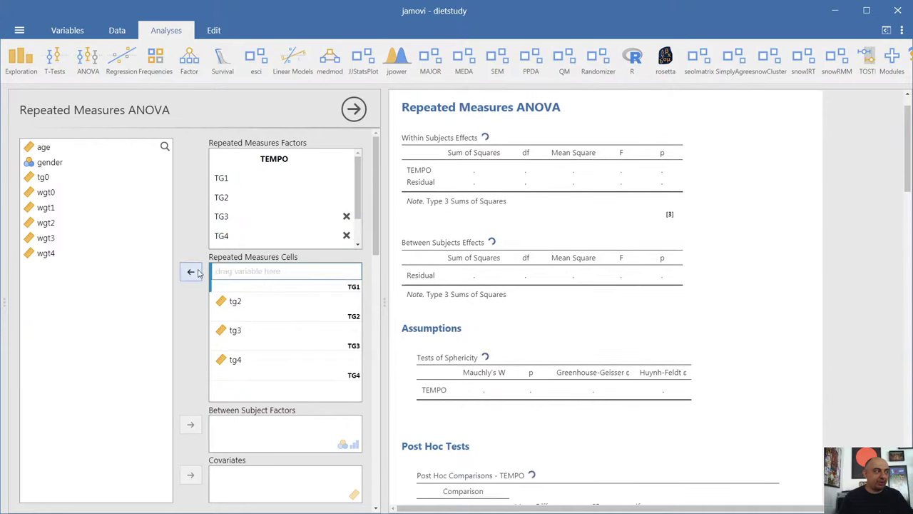
pyautogui.click(223, 305)
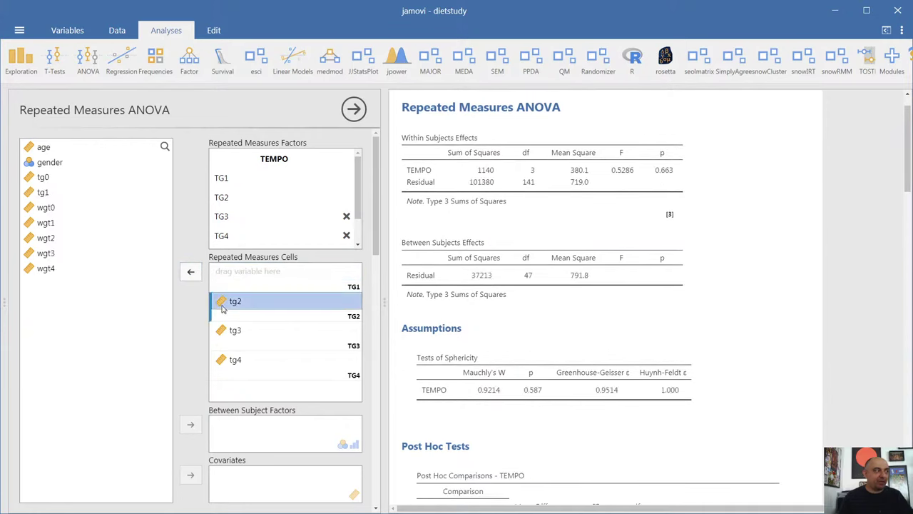
pyautogui.click(191, 272)
pyautogui.click(236, 331)
pyautogui.click(191, 272)
pyautogui.click(234, 367)
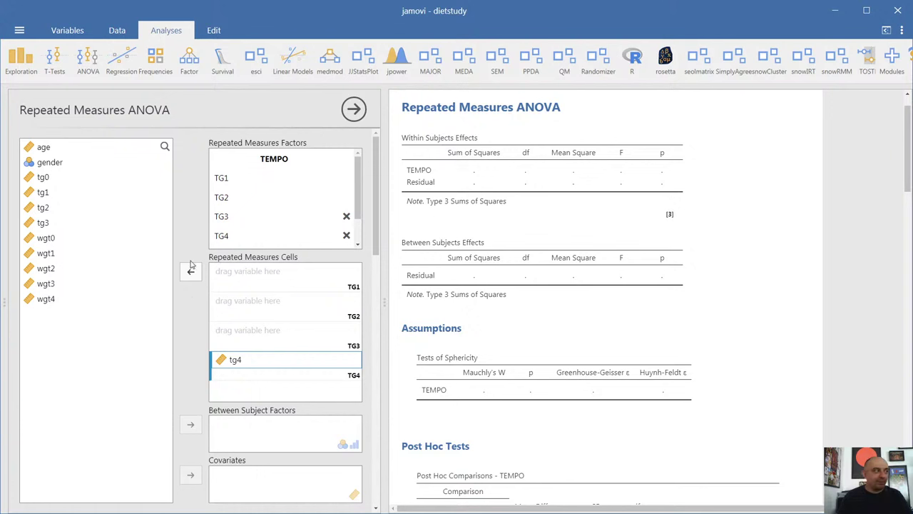
pyautogui.click(230, 360)
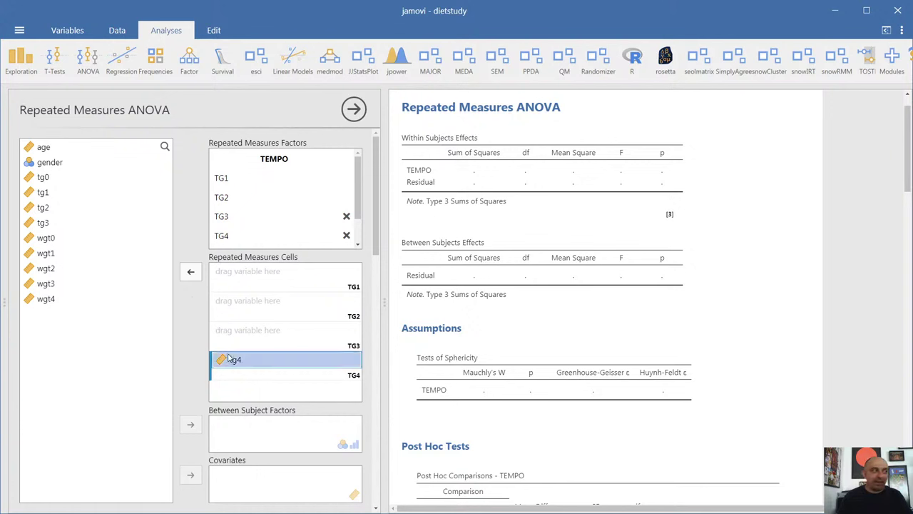
pyautogui.click(190, 271)
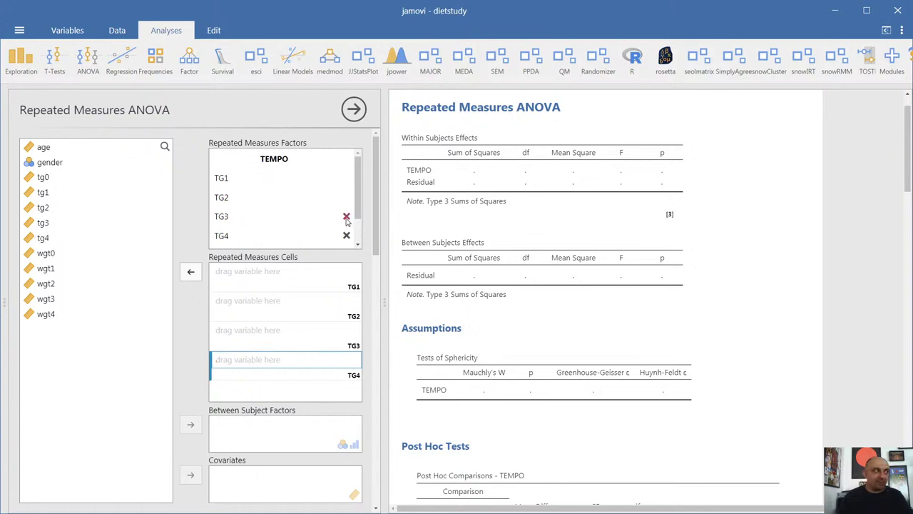
pyautogui.click(225, 180)
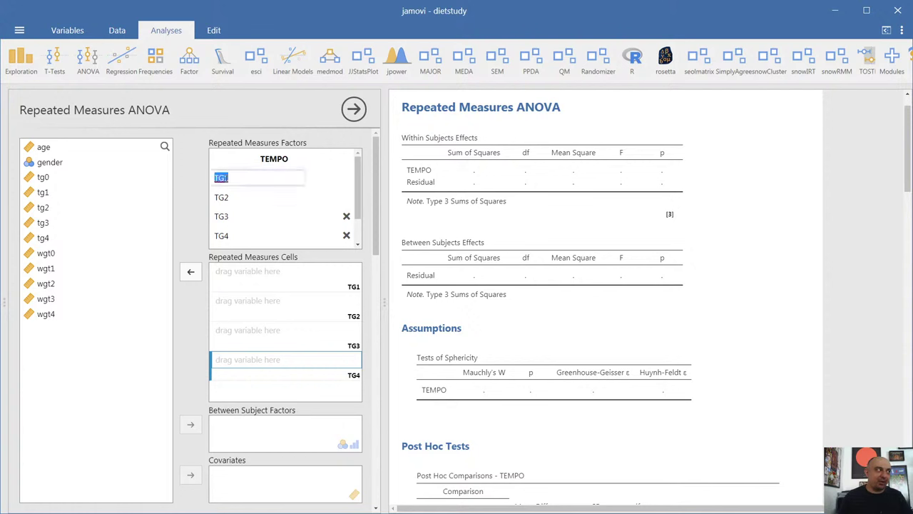
pyautogui.scroll(-1, 238, 219)
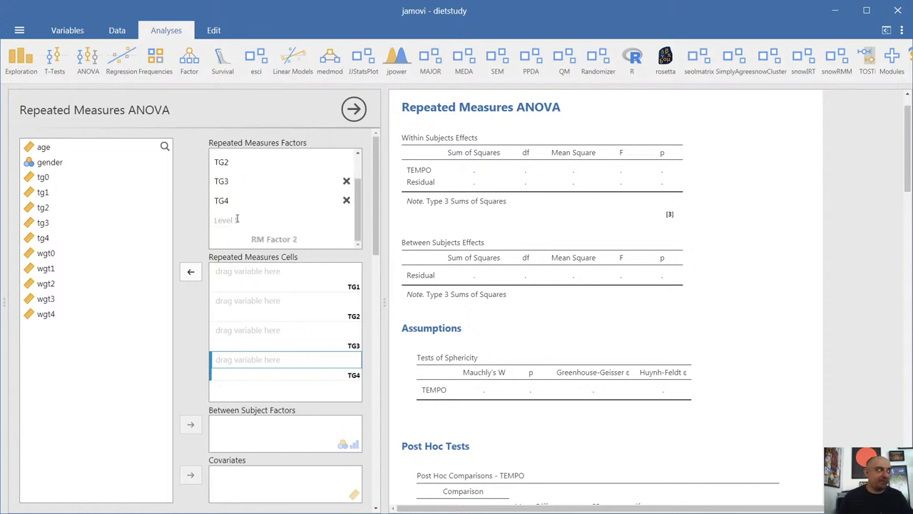
pyautogui.click(230, 202)
pyautogui.press('Tab')
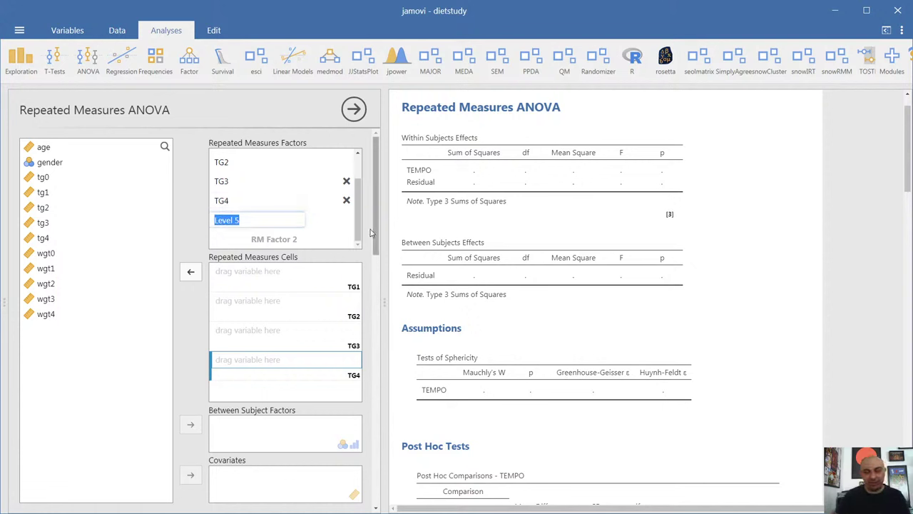
pyautogui.scroll(2, 368, 200)
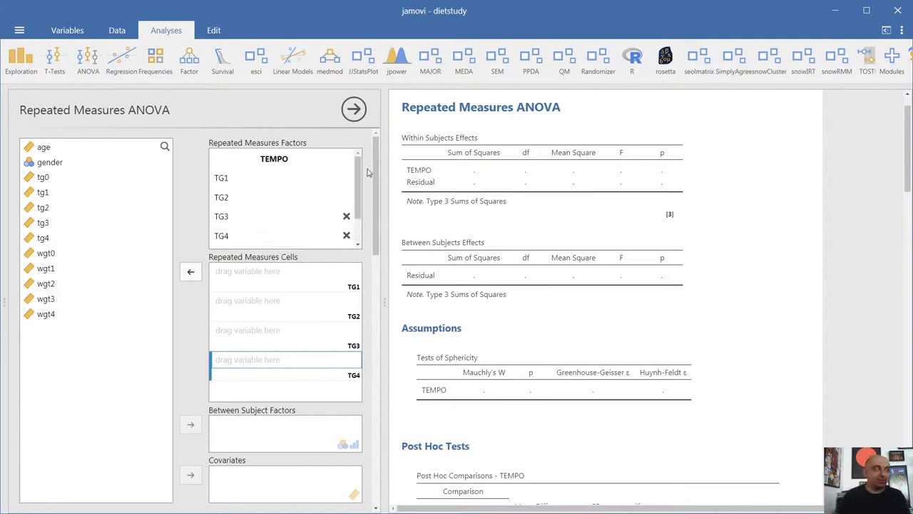
# - Rename the four levels of the TEMPO factor as WG0, WG1, WG2 and WG3
pyautogui.click(261, 183)
pyautogui.write('WG')
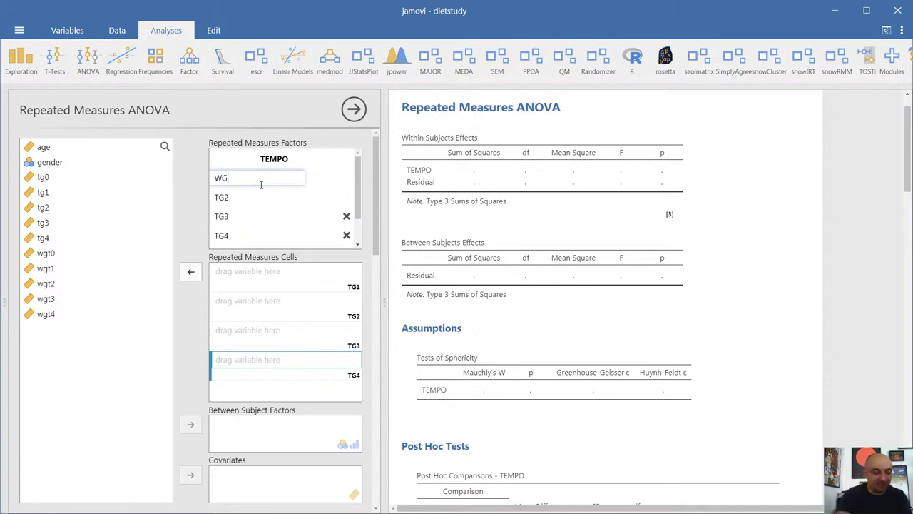
pyautogui.write('0')
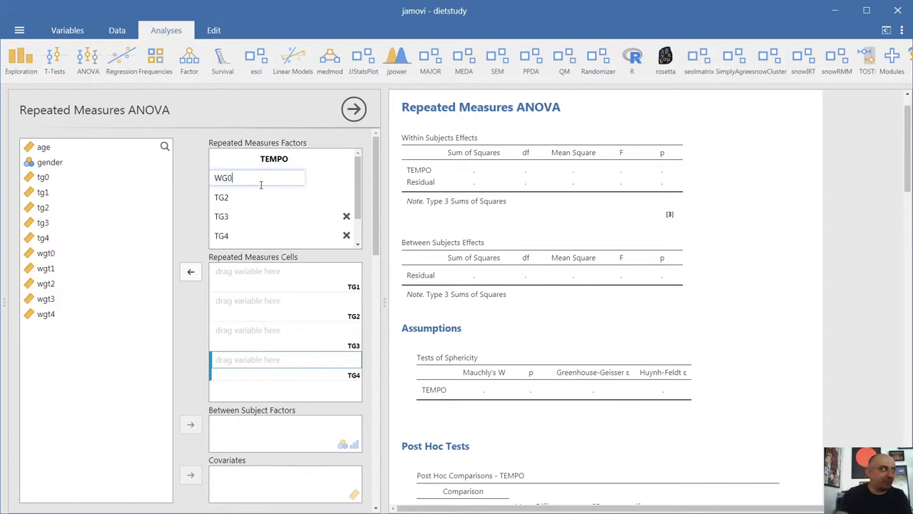
pyautogui.press('Tab')
pyautogui.write('W')
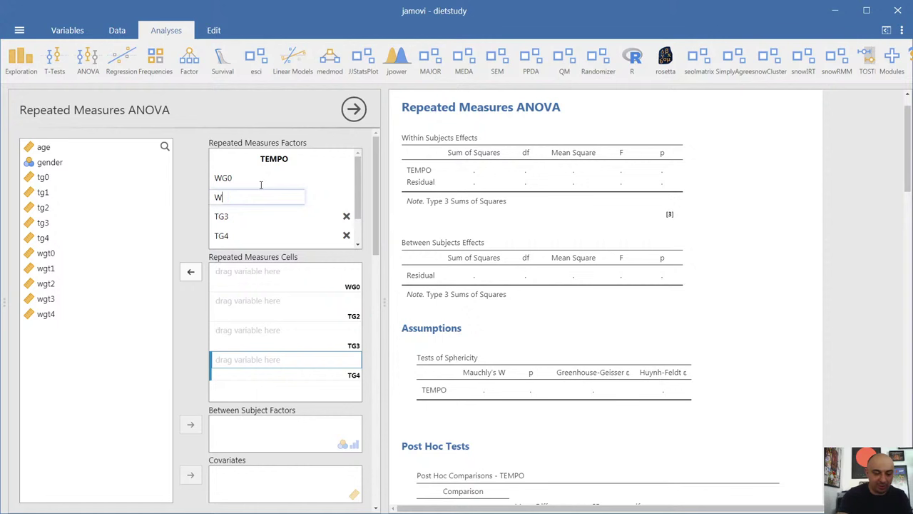
pyautogui.write('G1')
pyautogui.press('Tab')
pyautogui.write('WG2')
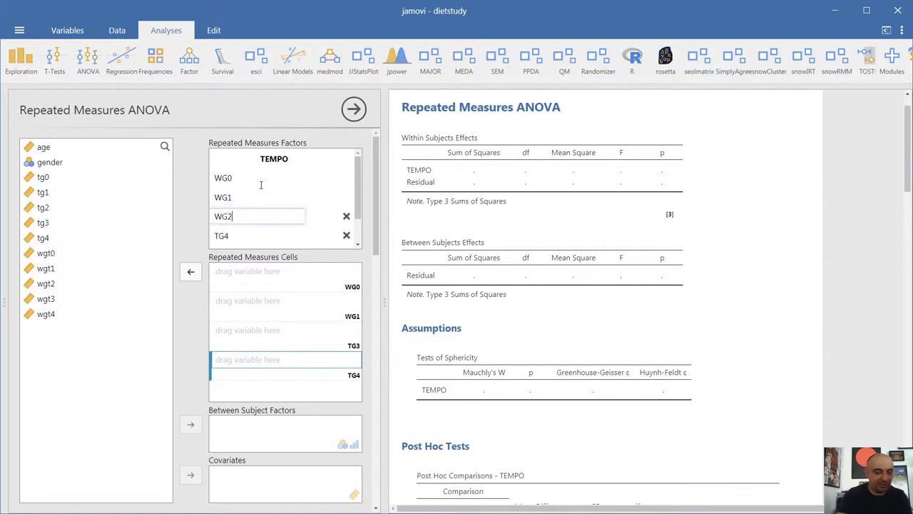
pyautogui.press('Tab')
pyautogui.write('WG3')
pyautogui.press('Tab')
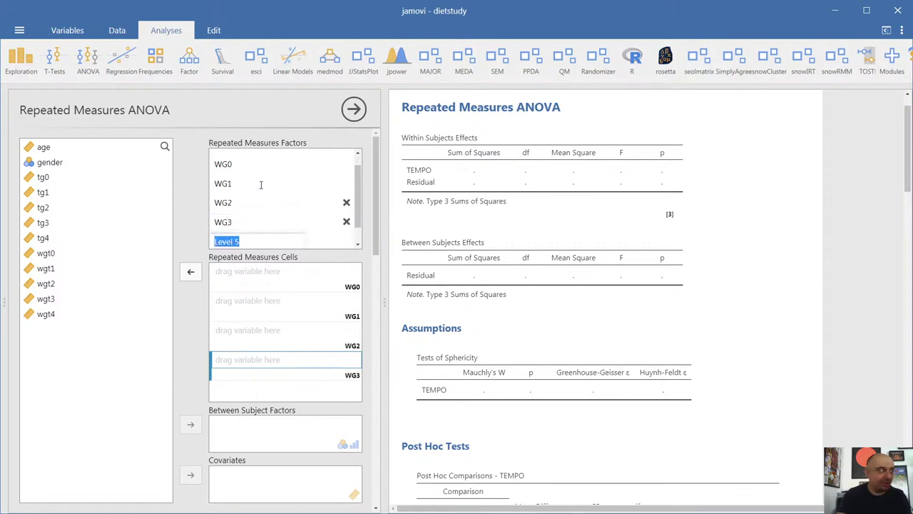
# - Add a fifth level named WG4 to the TEMPO factor
pyautogui.write('WG4')
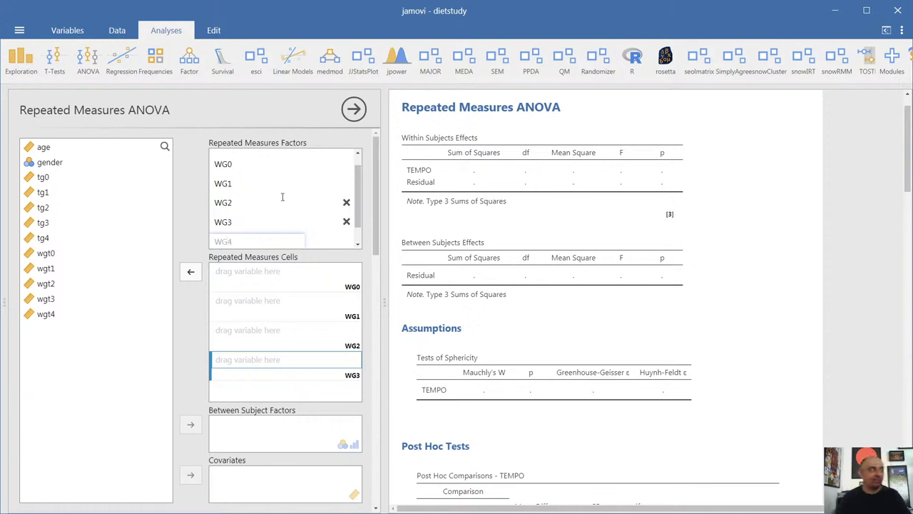
pyautogui.press('Tab')
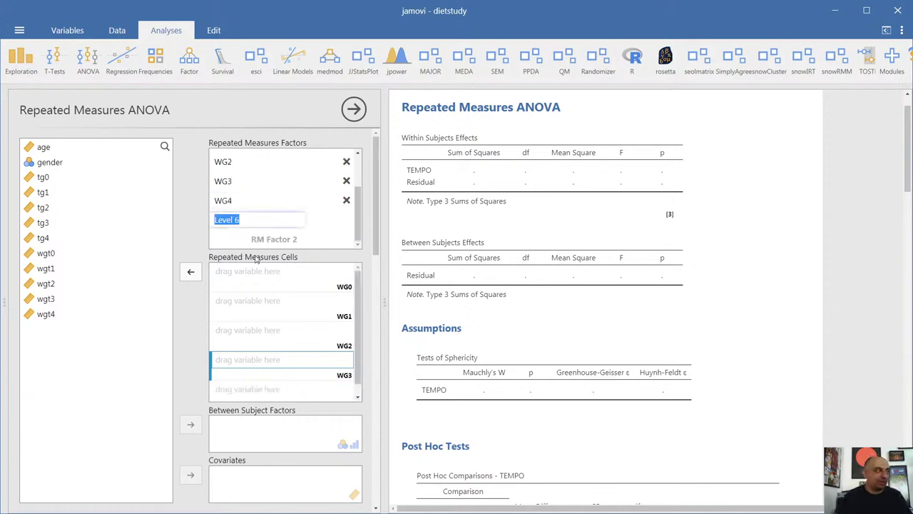
pyautogui.moveTo(357, 218); pyautogui.dragTo(356, 184)
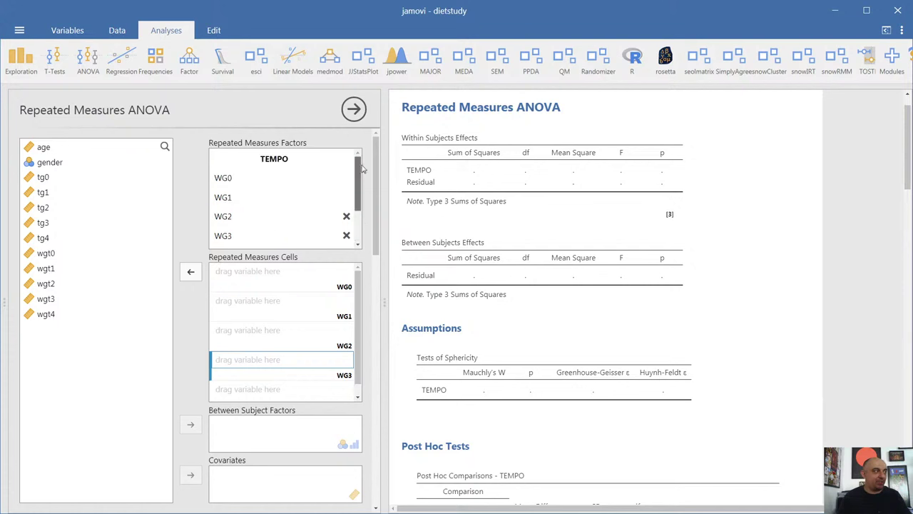
pyautogui.click(47, 253)
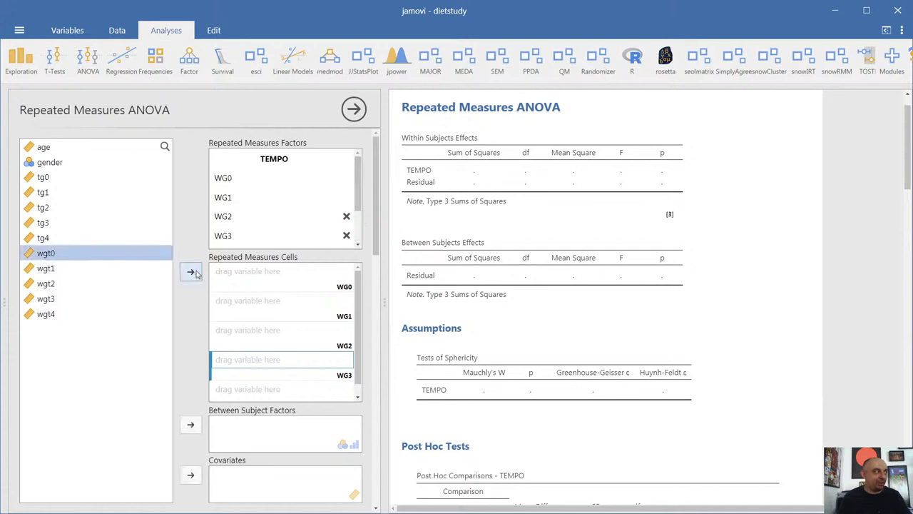
pyautogui.click(190, 271)
pyautogui.click(242, 360)
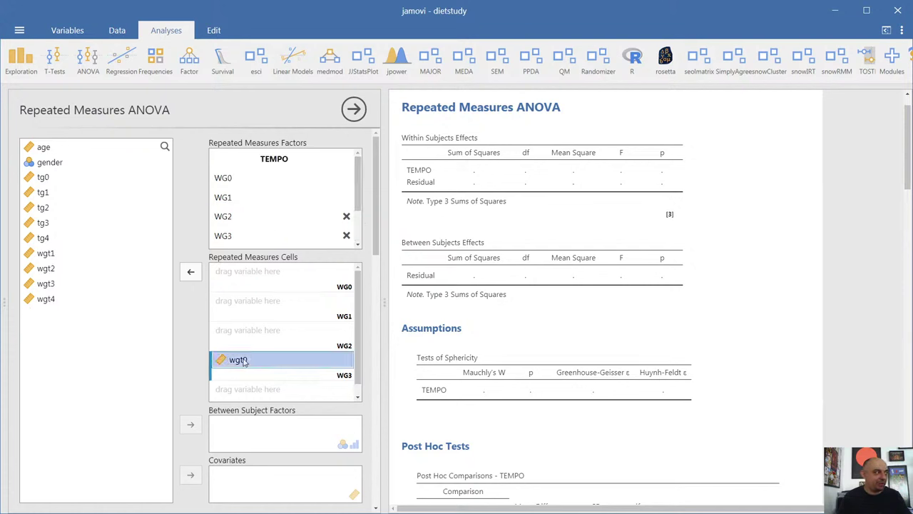
pyautogui.click(191, 271)
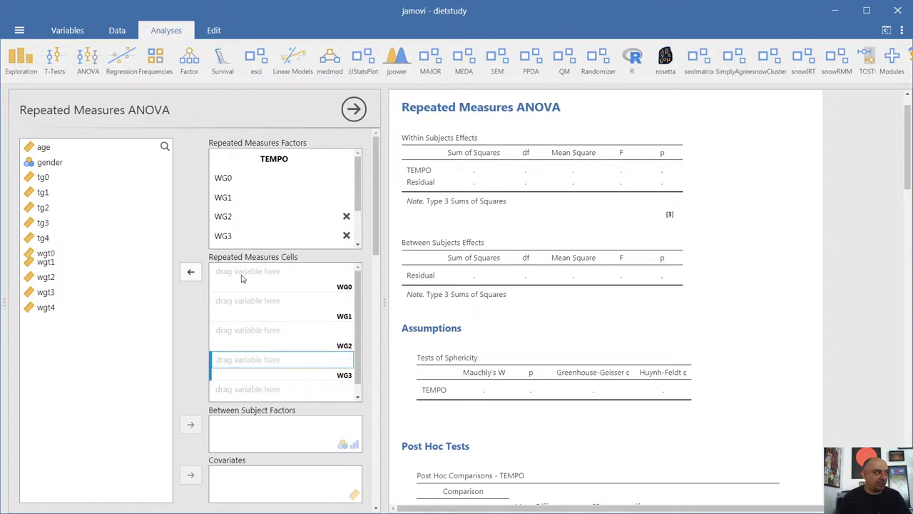
# - Assign wgt0, wgt1, wgt2, wgt3 and wgt4 in order to the repeated measures cells WG0 through WG4
pyautogui.click(61, 257)
pyautogui.click(189, 274)
pyautogui.click(189, 273)
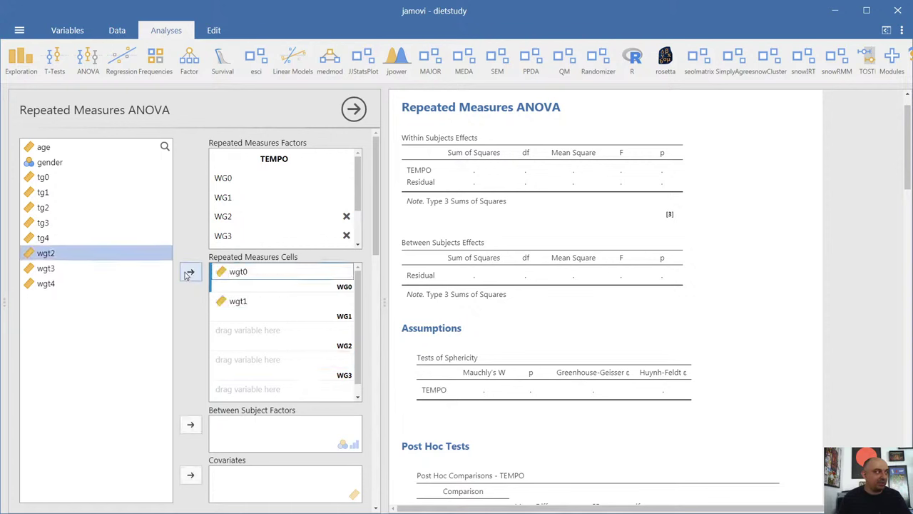
pyautogui.click(189, 273)
pyautogui.click(189, 274)
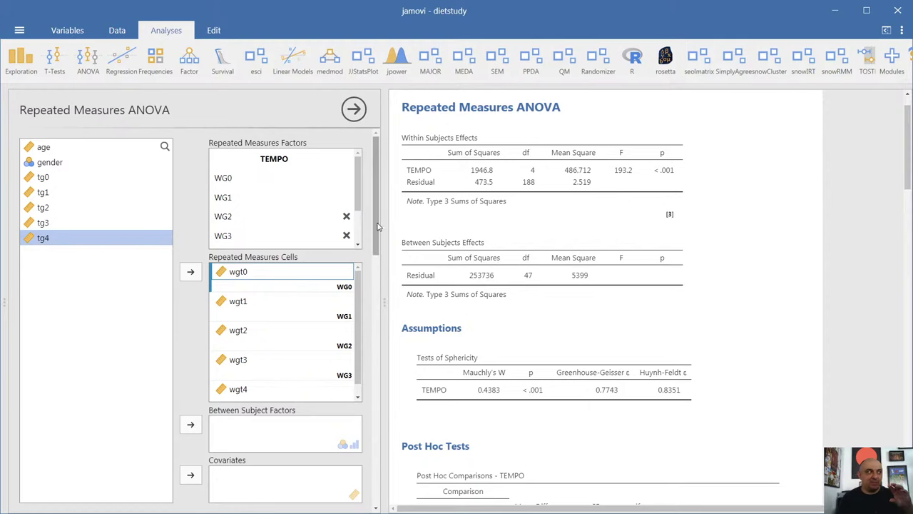
# - Add the Greenhouse-Geisser sphericity correction alongside the uncorrected result
pyautogui.scroll(-4, 379, 226)
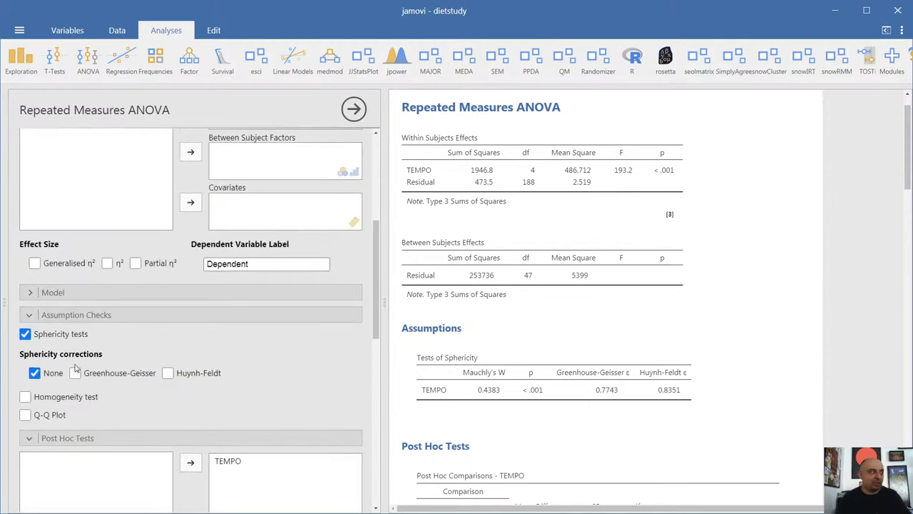
pyautogui.click(104, 377)
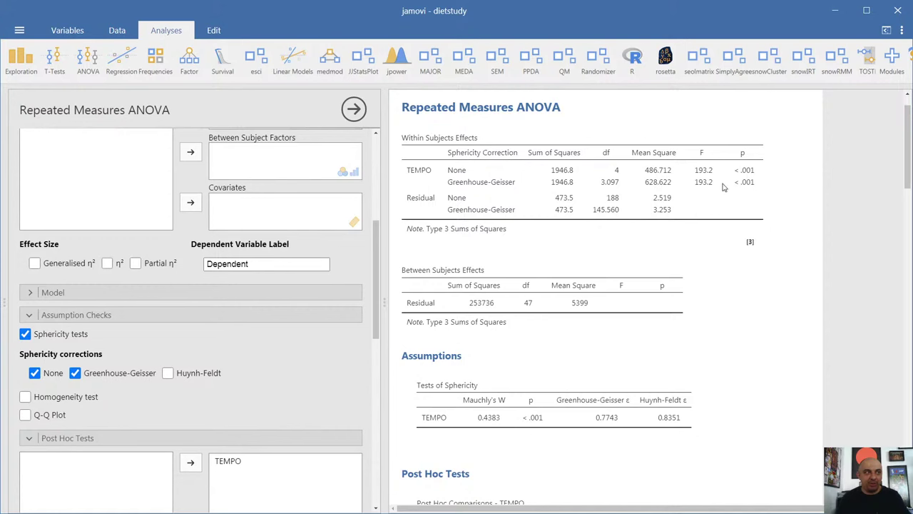
# - Examine the within-subjects effects, sphericity test, TEMPO post hoc comparisons and estimated marginal means plot for the weight measurements
pyautogui.scroll(-3, 501, 277)
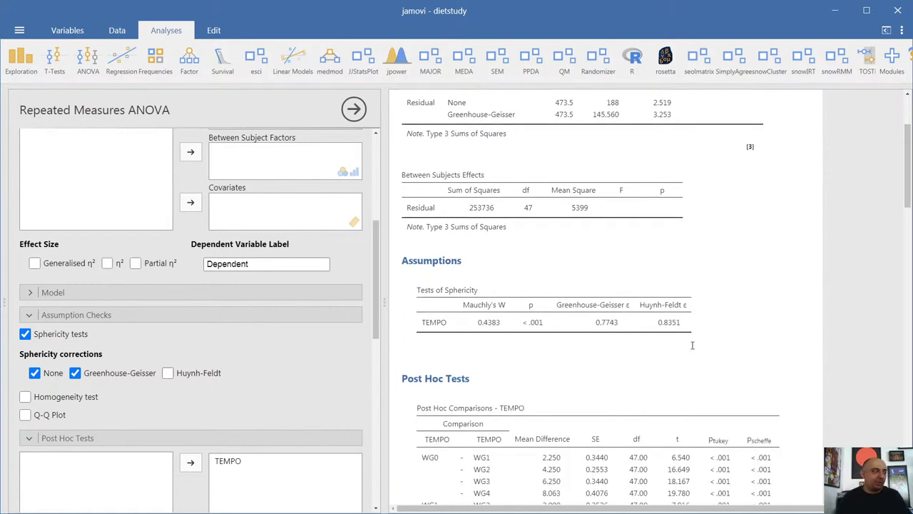
pyautogui.scroll(-4, 692, 345)
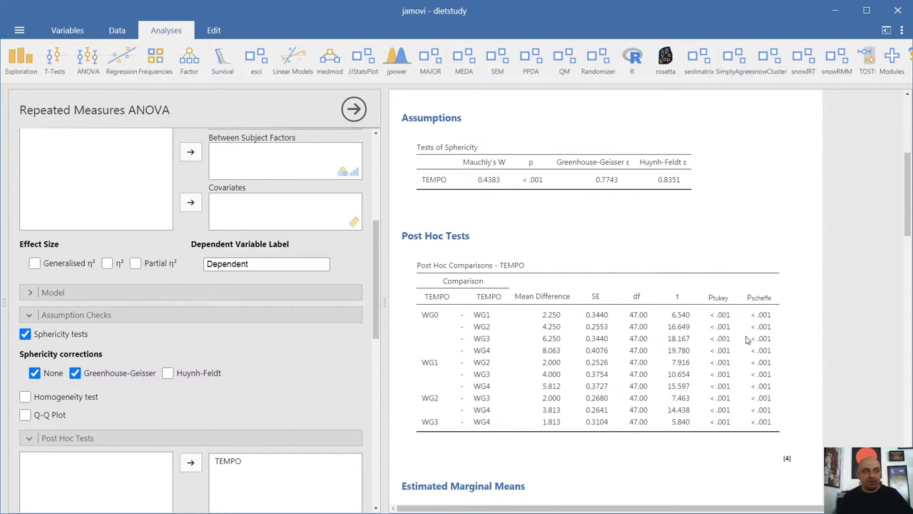
pyautogui.scroll(-5, 747, 339)
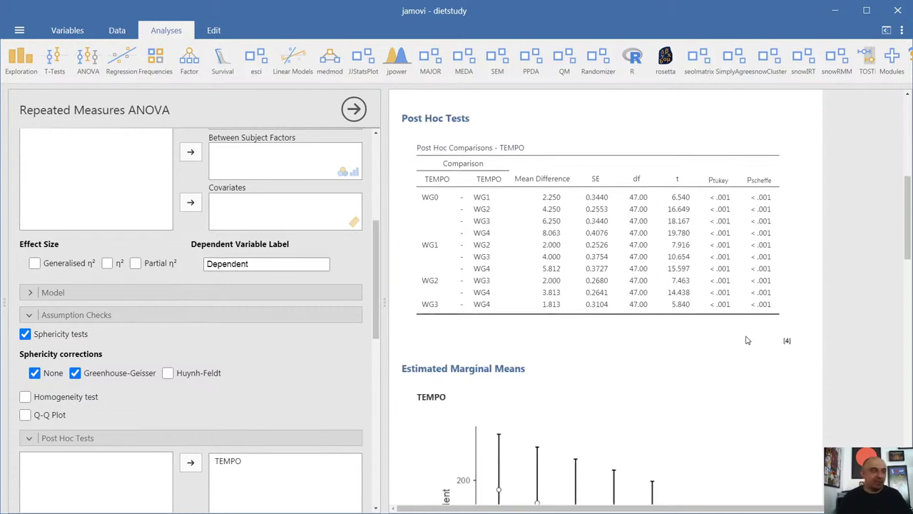
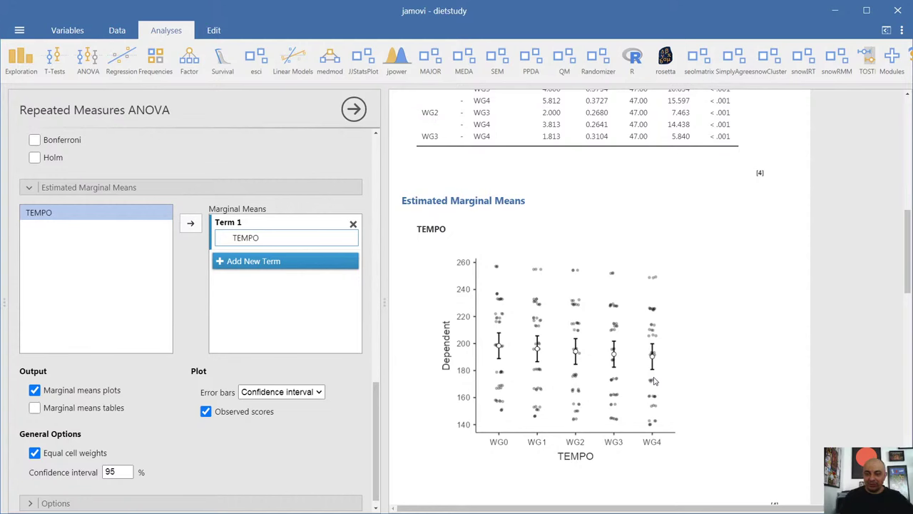
pyautogui.scroll(10, 655, 381)
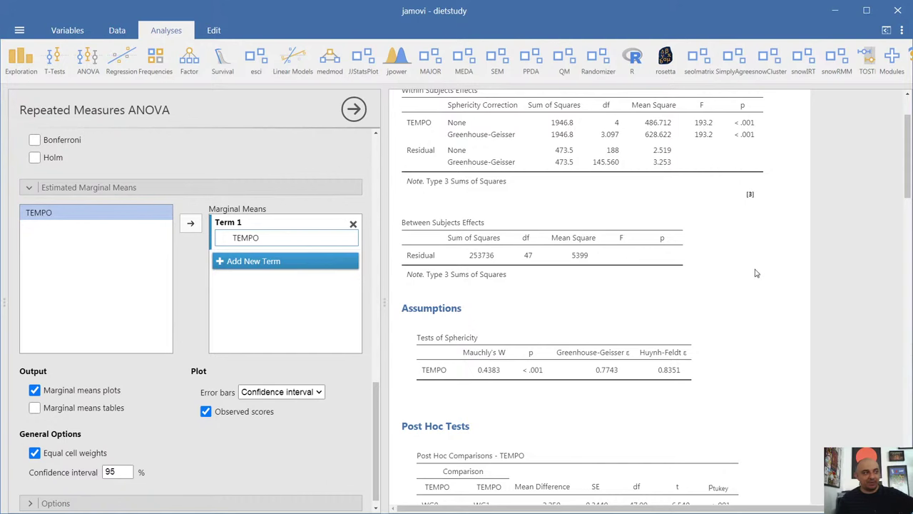
pyautogui.scroll(-5, 760, 268)
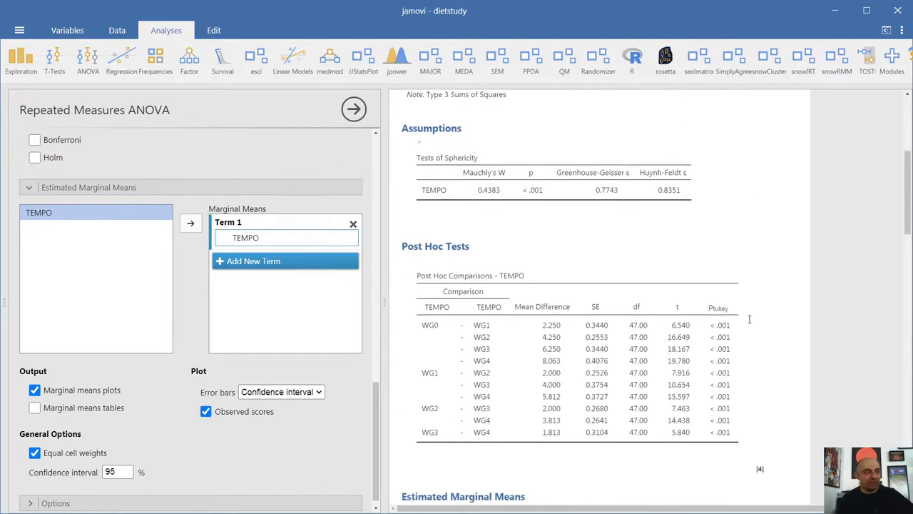
pyautogui.scroll(-3, 548, 414)
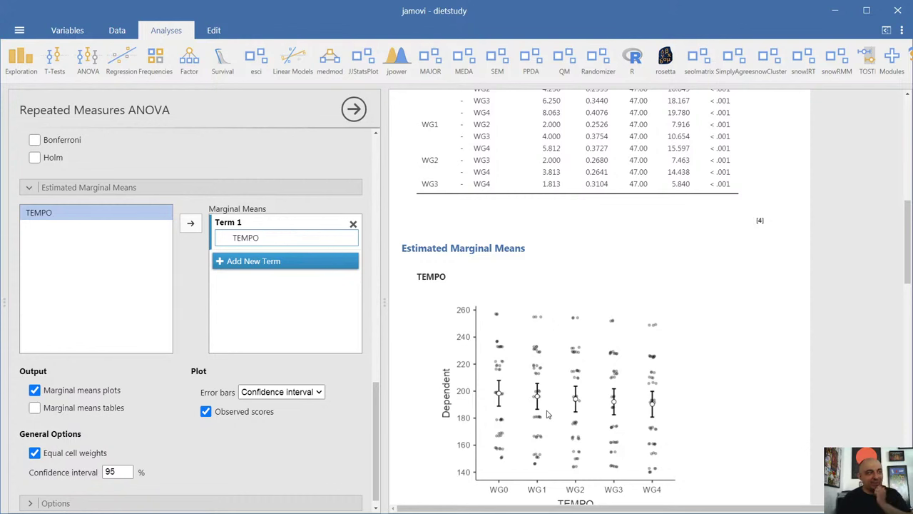
pyautogui.scroll(1, 548, 414)
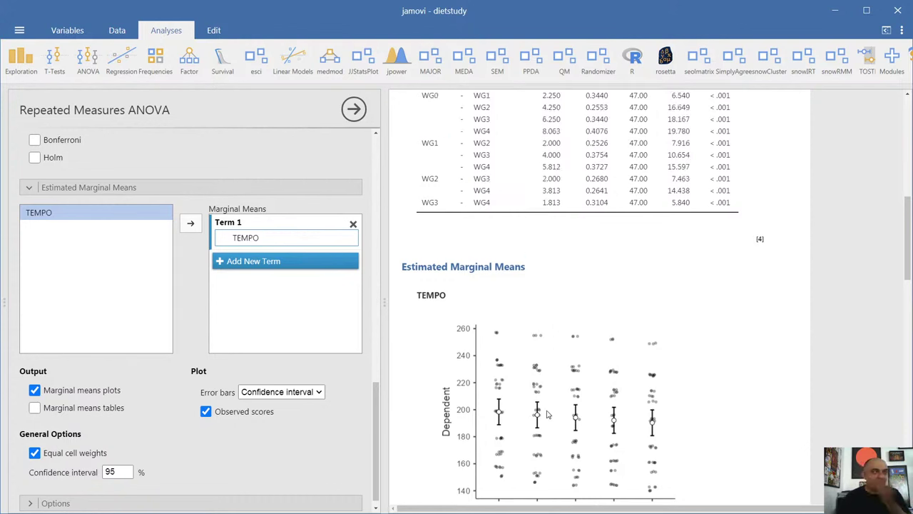
pyautogui.scroll(2, 547, 414)
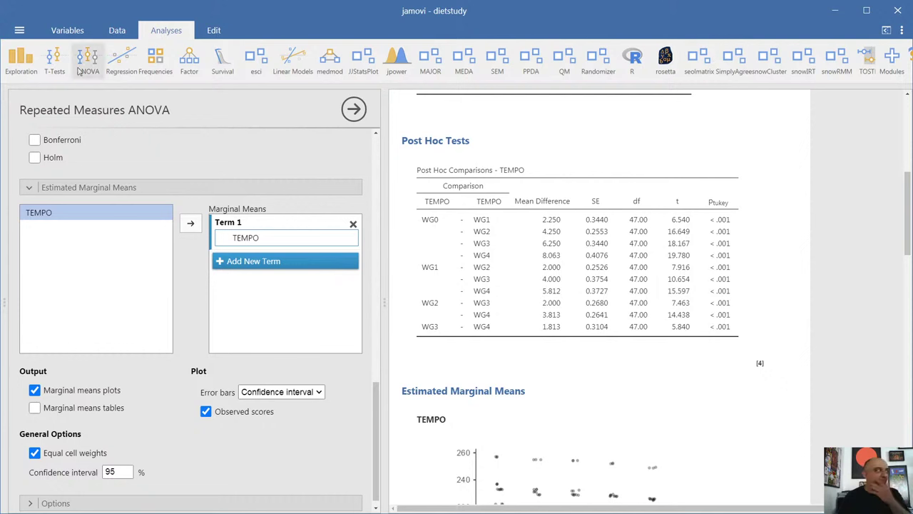
# - Create a paired samples t-test comparing wgt0 with wgt1
pyautogui.click(57, 69)
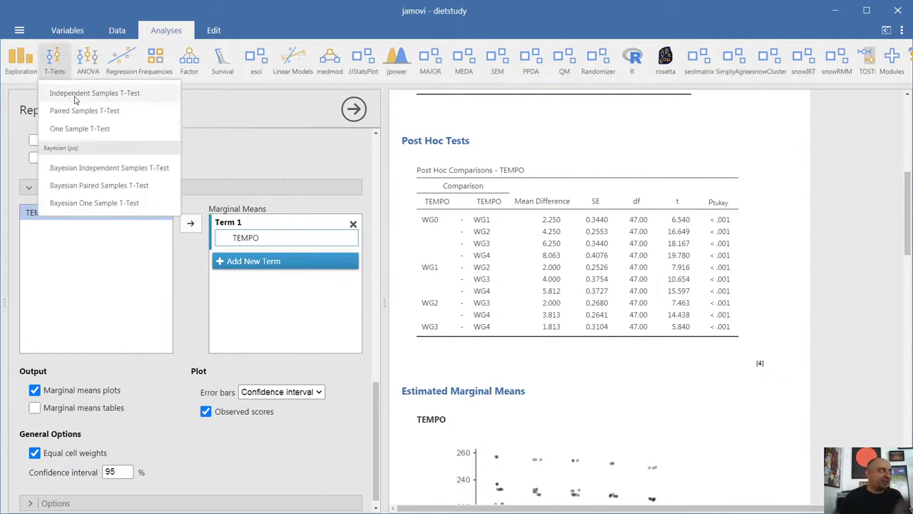
pyautogui.press('Escape')
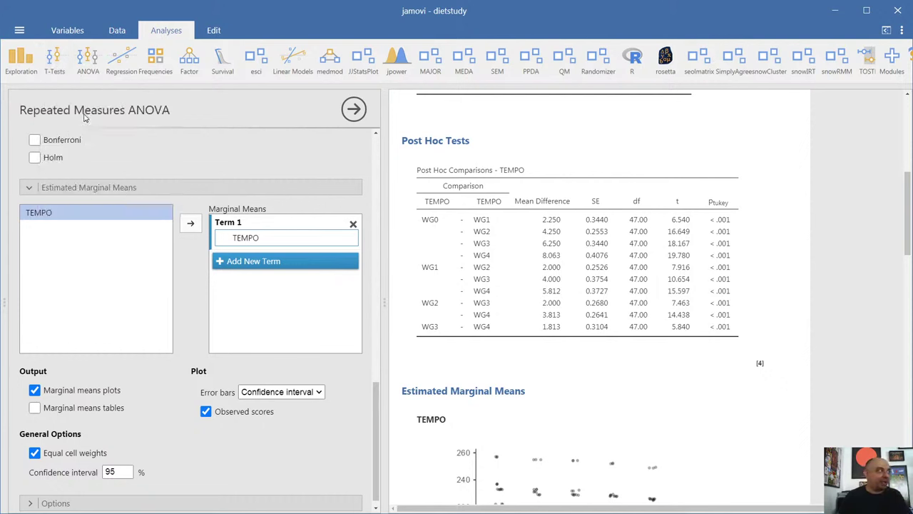
pyautogui.click(58, 67)
pyautogui.click(74, 108)
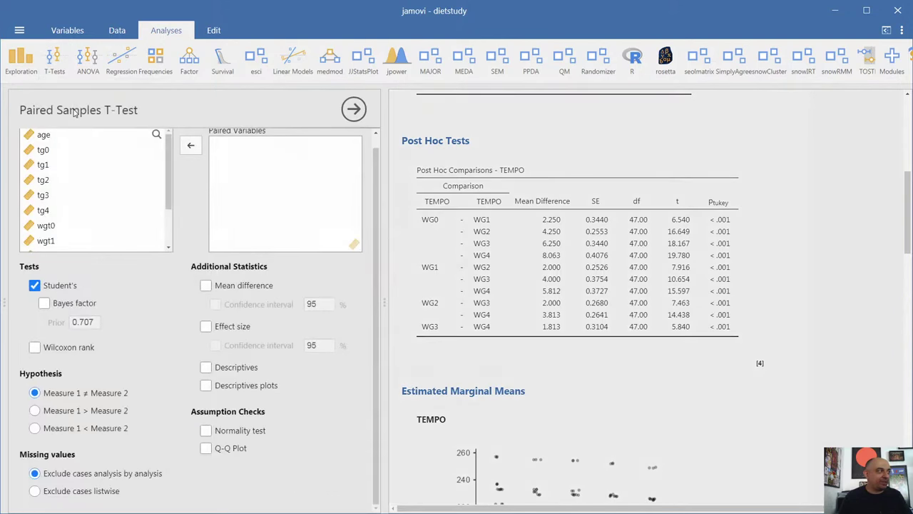
pyautogui.click(54, 227)
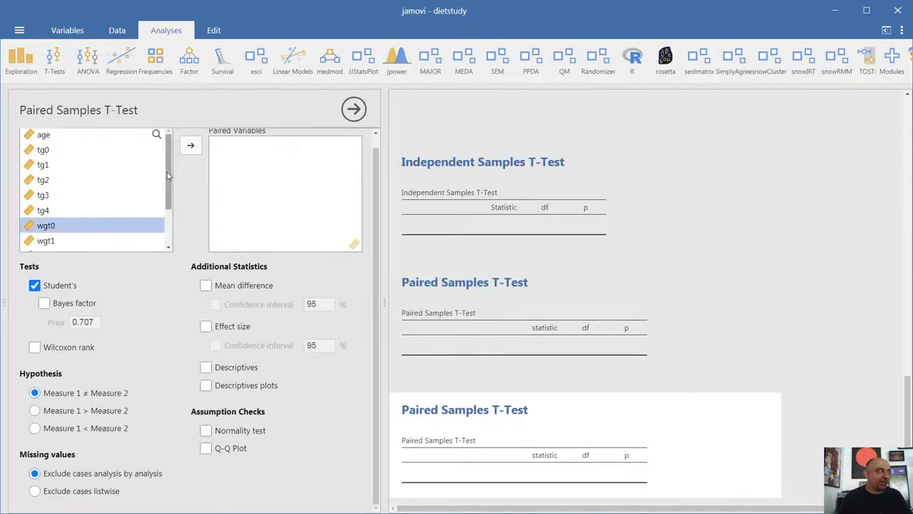
pyautogui.click(191, 145)
pyautogui.click(191, 145)
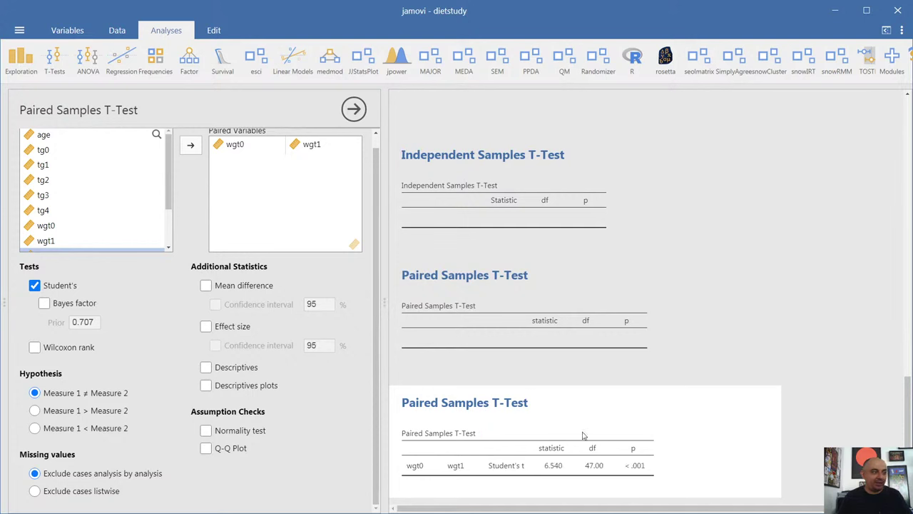
# - Add the descriptives table and descriptives plots to the paired t-test of wgt0 and wgt1
pyautogui.click(206, 368)
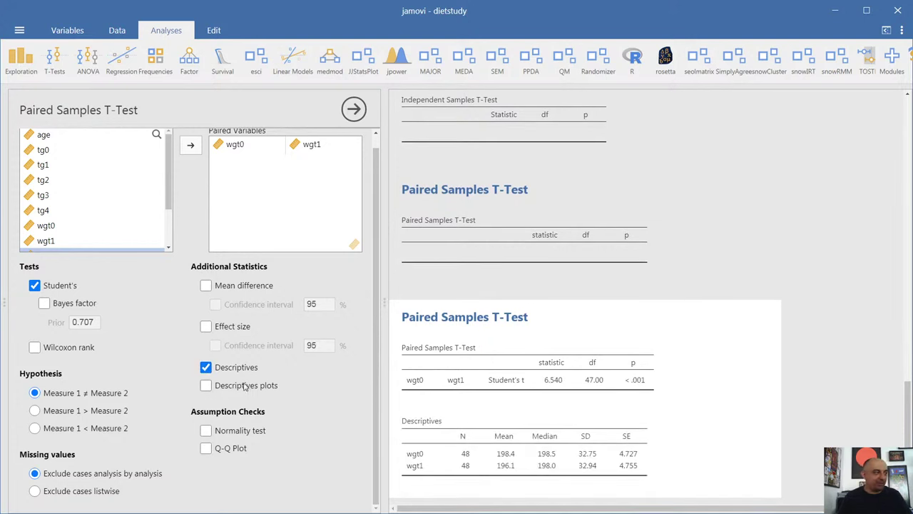
pyautogui.click(206, 385)
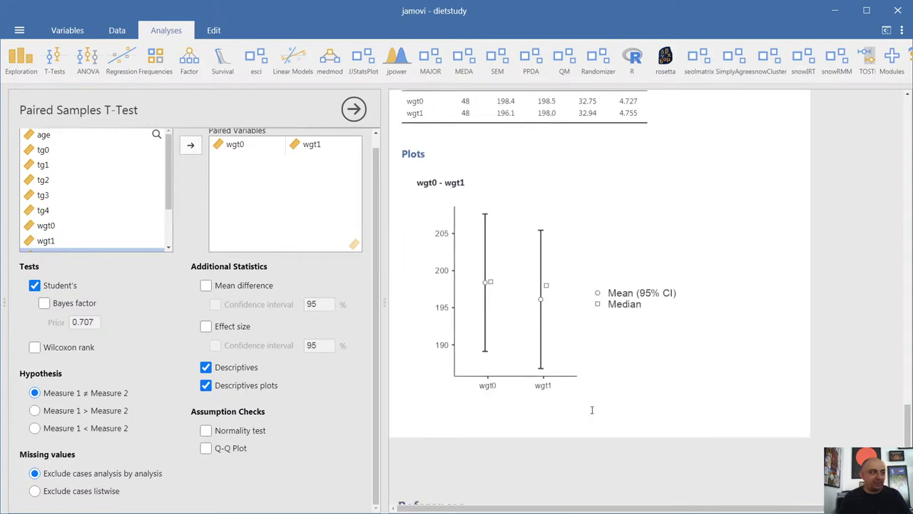
pyautogui.scroll(1, 556, 321)
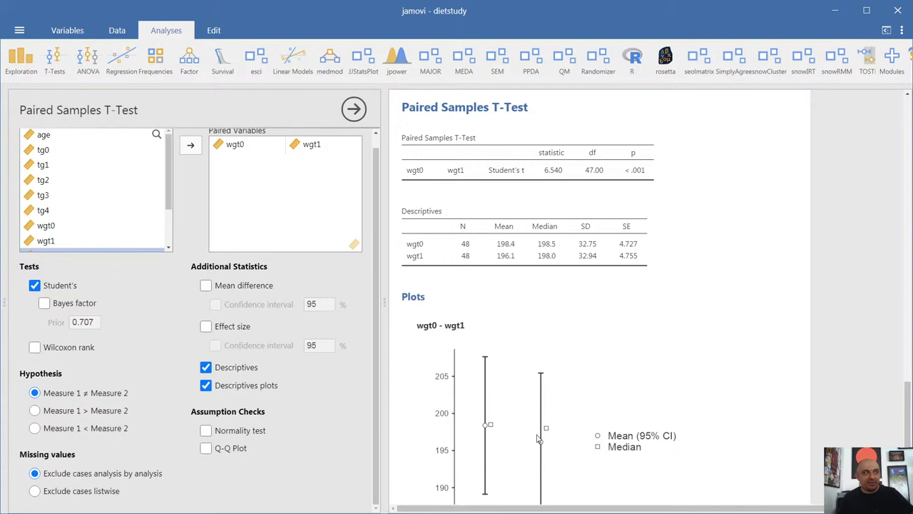
pyautogui.scroll(-1, 537, 439)
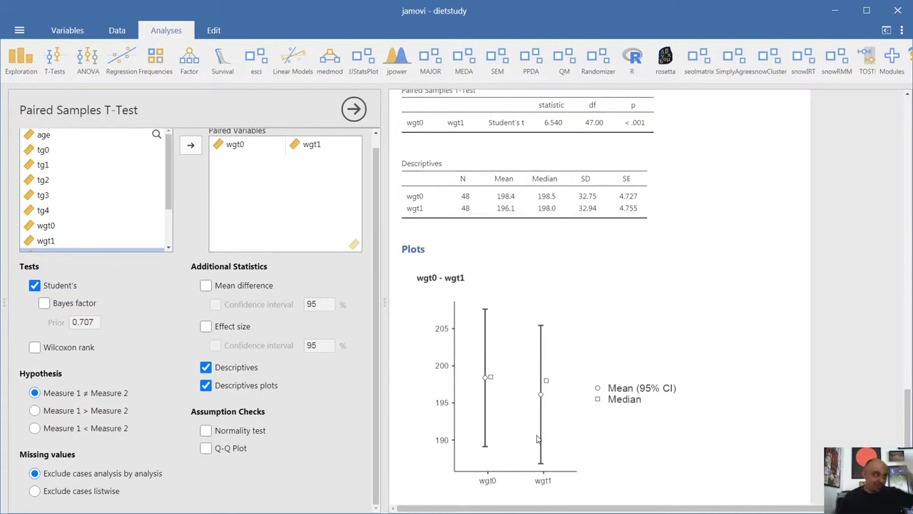
# - Add the mean difference with its 95% confidence interval and the effect size to the paired t-test
pyautogui.click(205, 285)
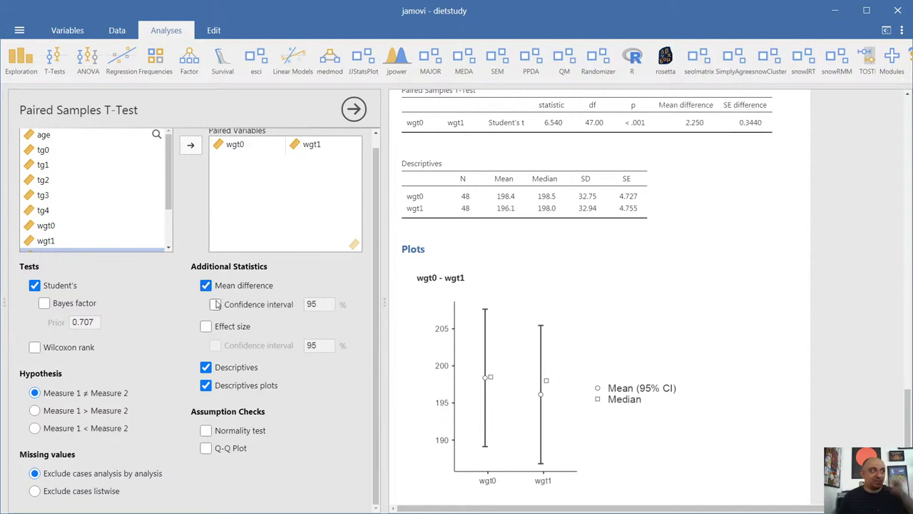
pyautogui.click(218, 306)
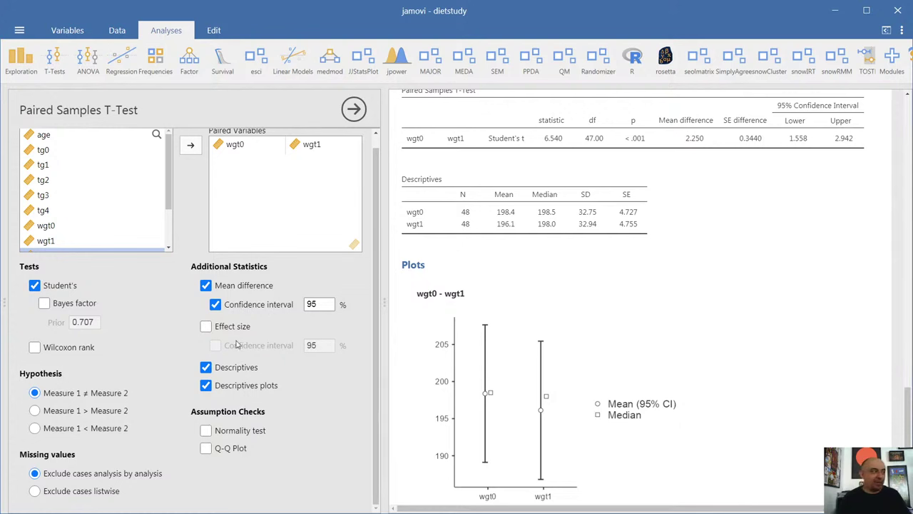
pyautogui.click(206, 328)
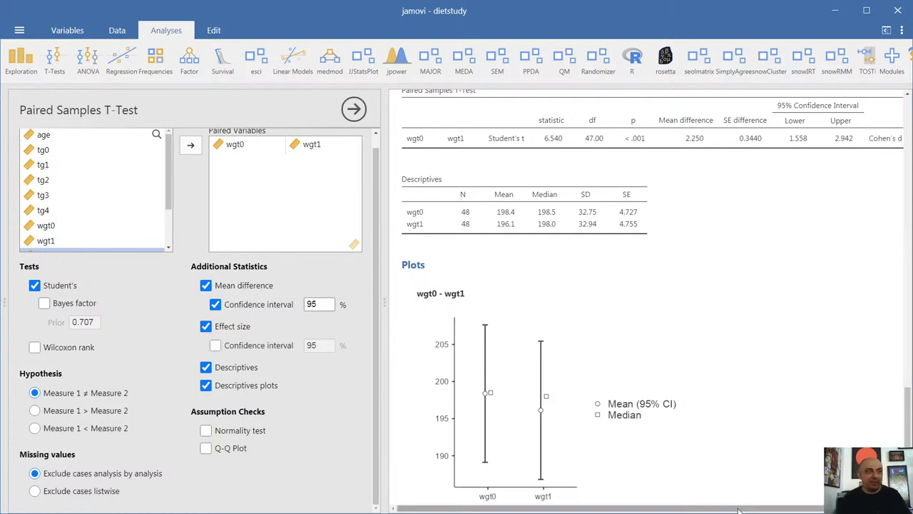
pyautogui.moveTo(733, 510); pyautogui.dragTo(811, 510)
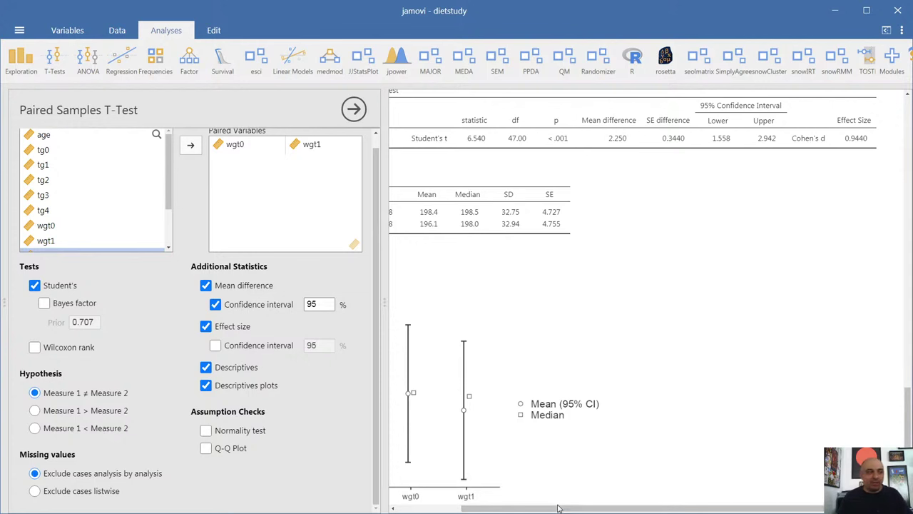
pyautogui.moveTo(557, 510); pyautogui.dragTo(504, 506)
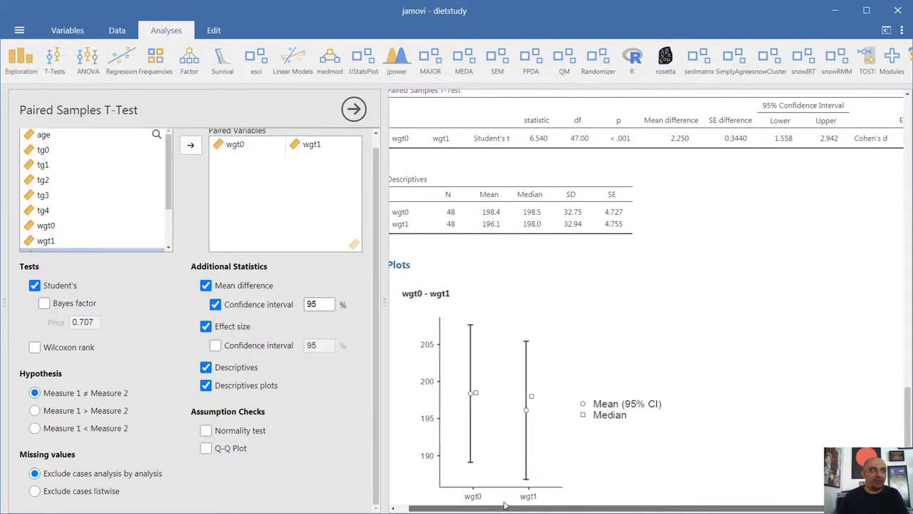
# - Add the pairs wgt1 with wgt2 and wgt3 with wgt4 to the paired samples t-test
pyautogui.click(60, 227)
pyautogui.scroll(-3, 72, 213)
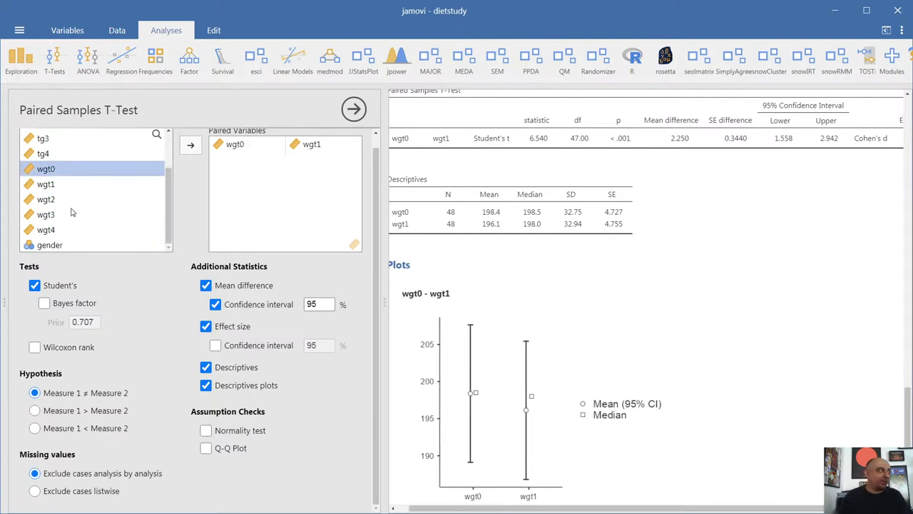
pyautogui.click(63, 187)
pyautogui.click(191, 145)
pyautogui.click(191, 145)
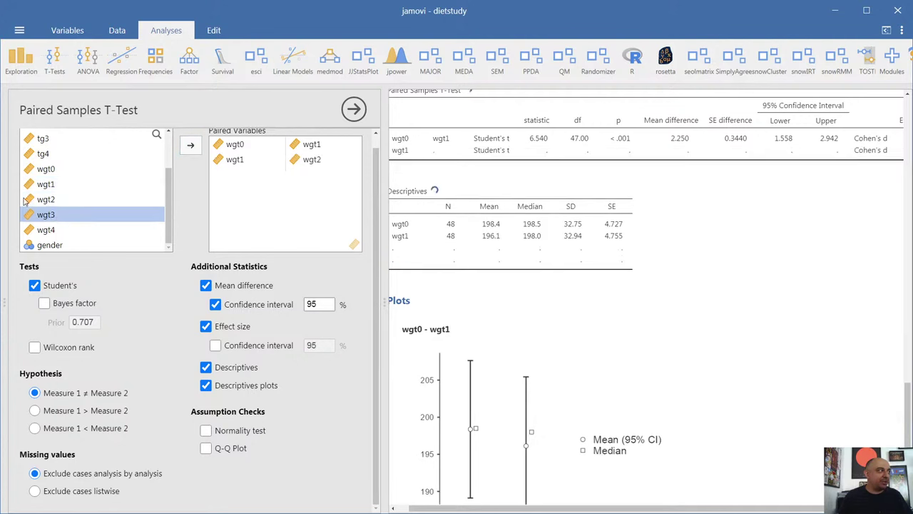
pyautogui.click(52, 187)
pyautogui.click(61, 214)
pyautogui.click(190, 145)
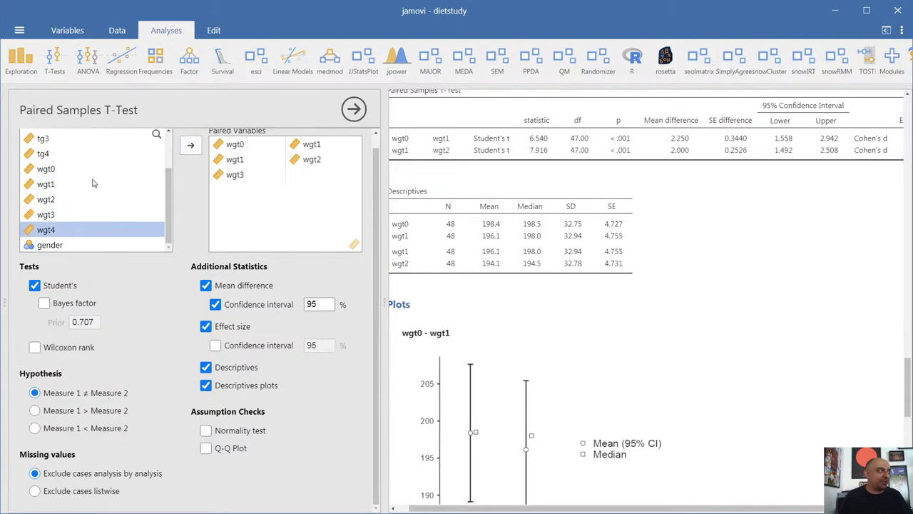
pyautogui.click(63, 186)
pyautogui.click(65, 232)
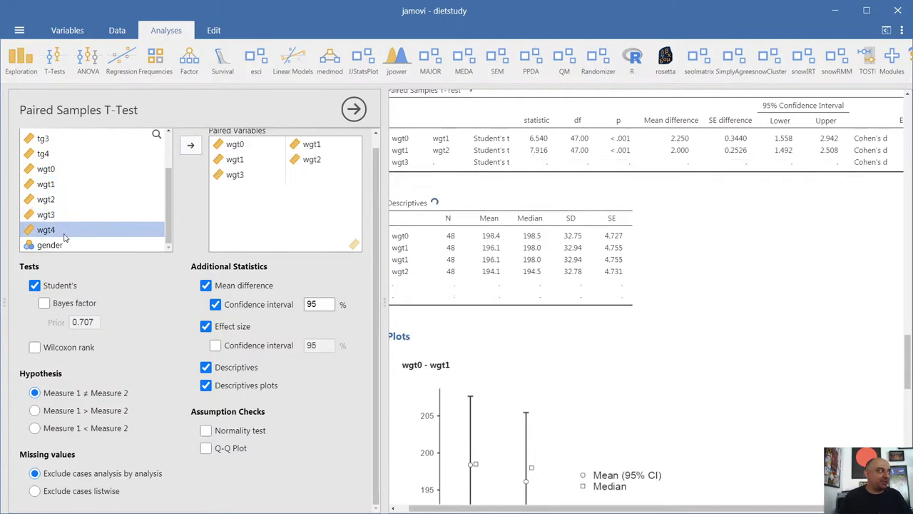
pyautogui.click(189, 147)
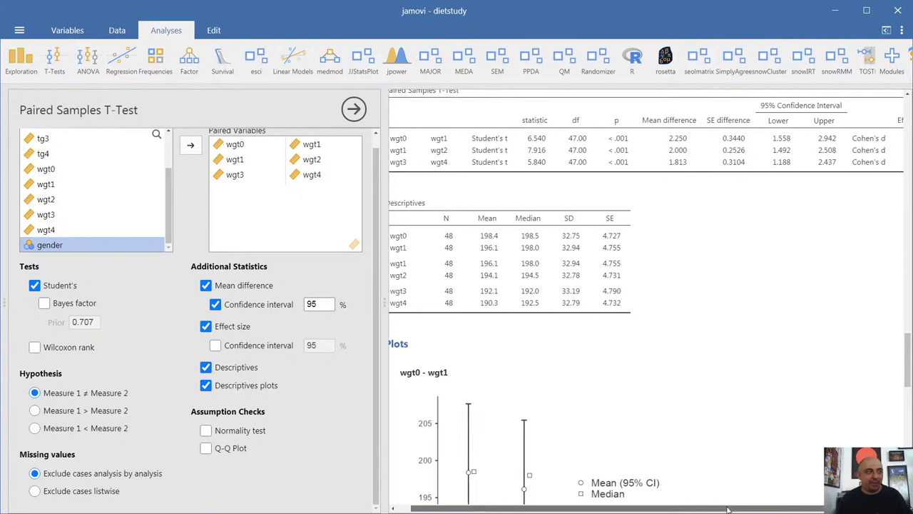
# - Examine the paired t-test statistics, effect sizes, descriptives and plots, comparing them with the repeated measures marginal means plot for TEMPO
pyautogui.moveTo(725, 508); pyautogui.dragTo(781, 510)
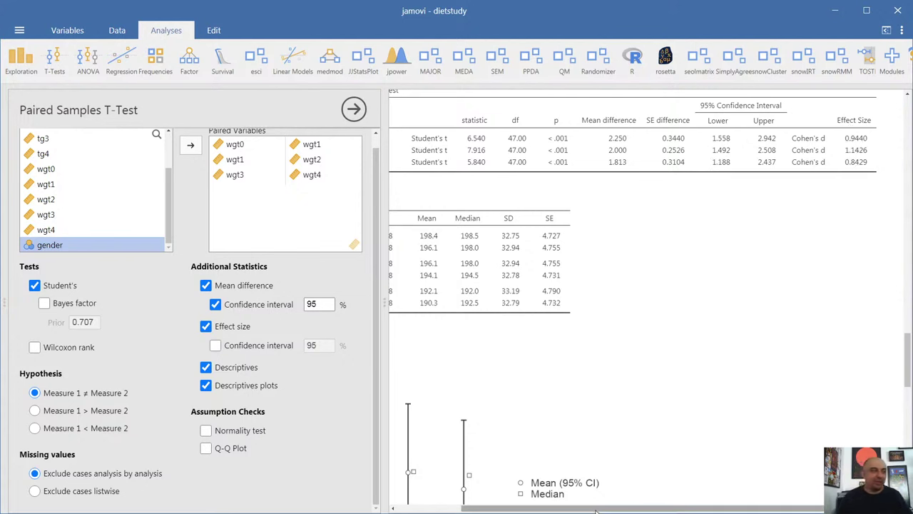
pyautogui.hscroll(-3, 606, 404)
pyautogui.scroll(-3, 516, 404)
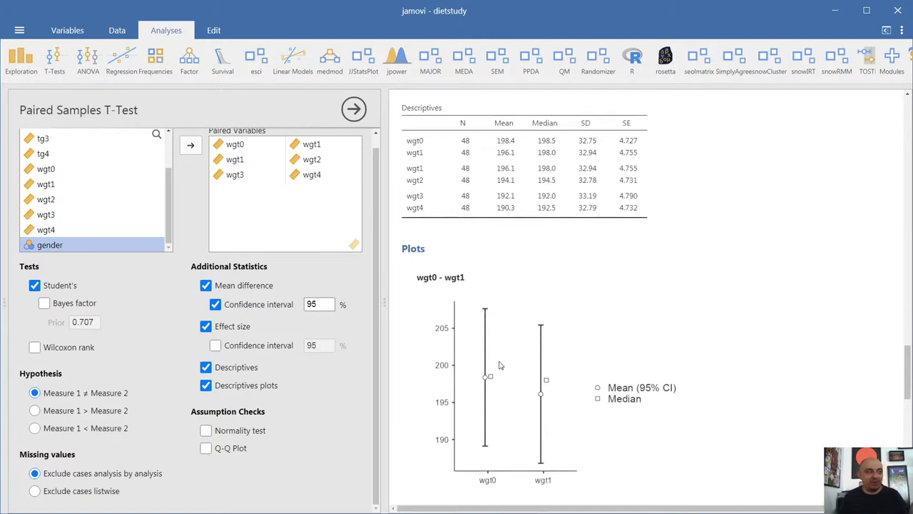
pyautogui.scroll(-10, 508, 363)
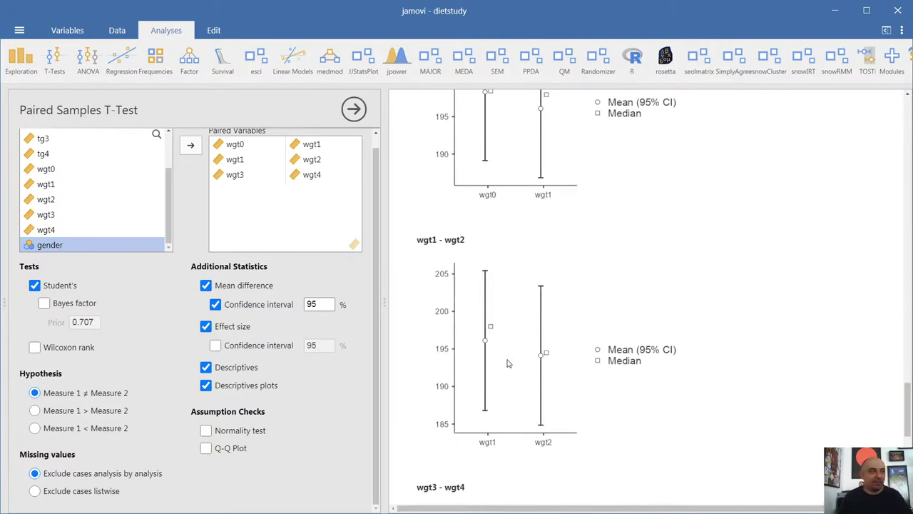
pyautogui.scroll(10, 512, 358)
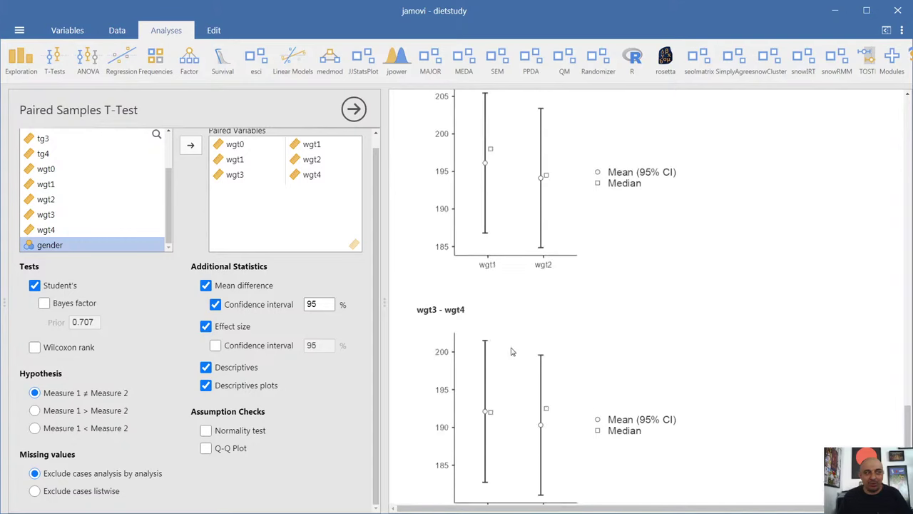
pyautogui.scroll(2, 511, 351)
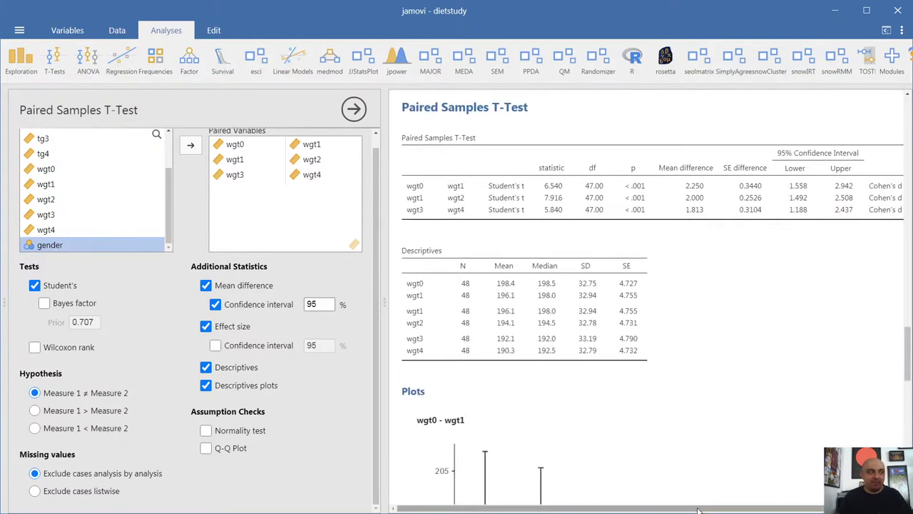
pyautogui.moveTo(701, 501); pyautogui.dragTo(766, 501)
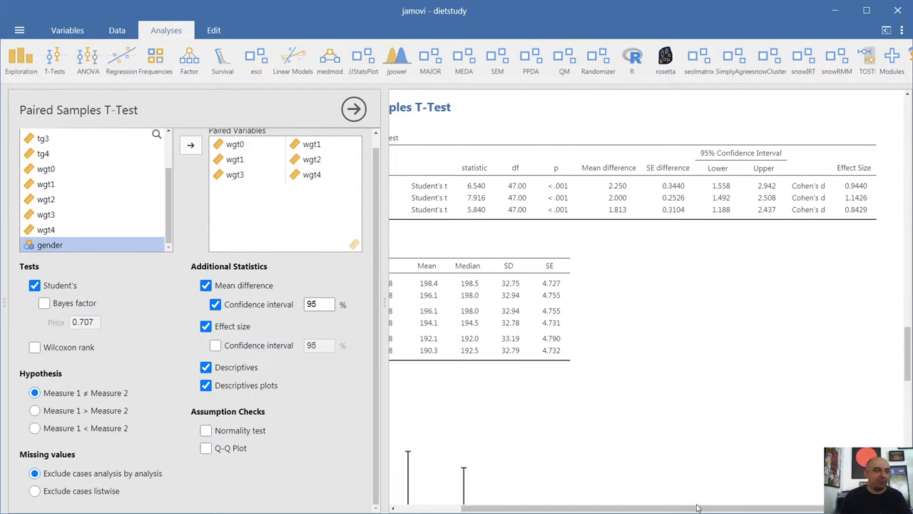
pyautogui.moveTo(702, 508); pyautogui.dragTo(559, 483)
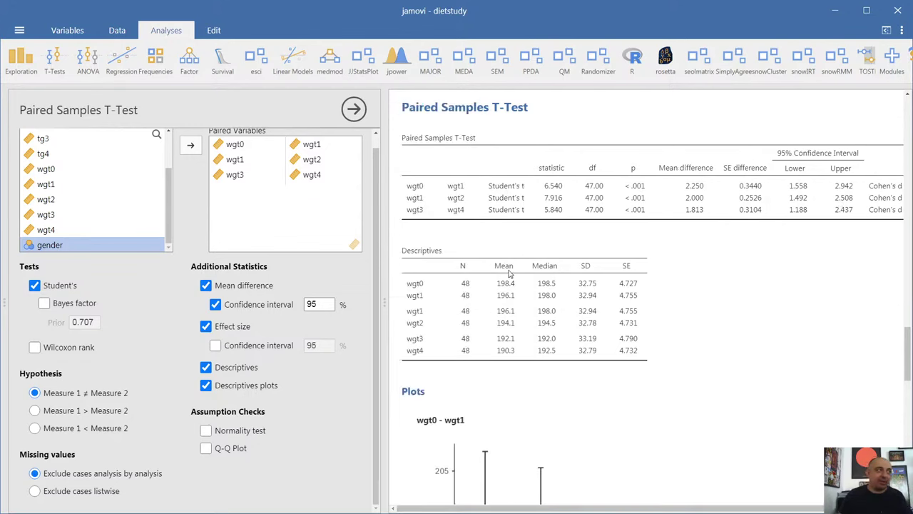
pyautogui.scroll(15, 509, 273)
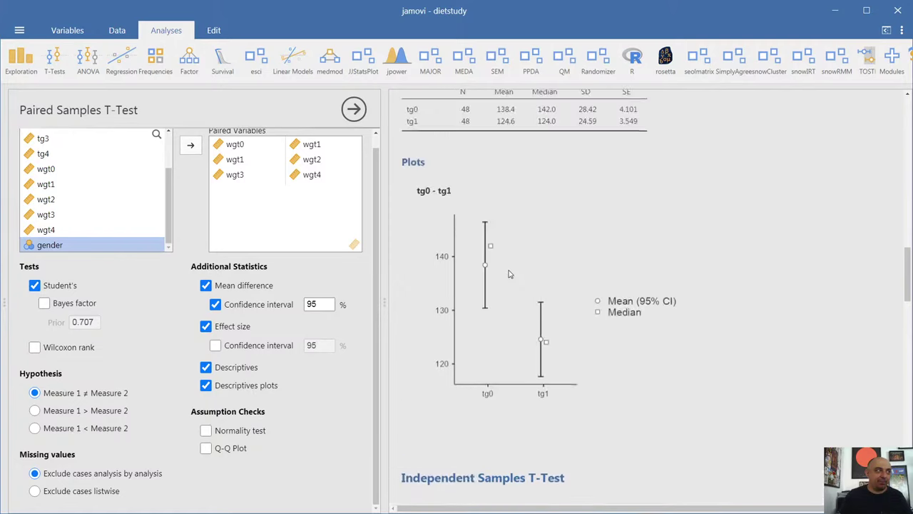
pyautogui.scroll(5, 509, 273)
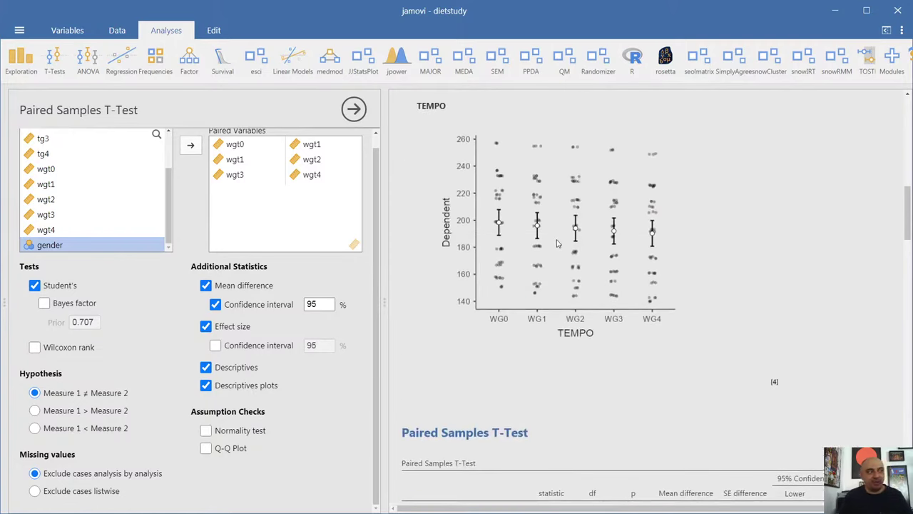
# - Reopen the repeated measures ANOVA of the weights and remove the WG4 level from the TEMPO factor
pyautogui.click(557, 243)
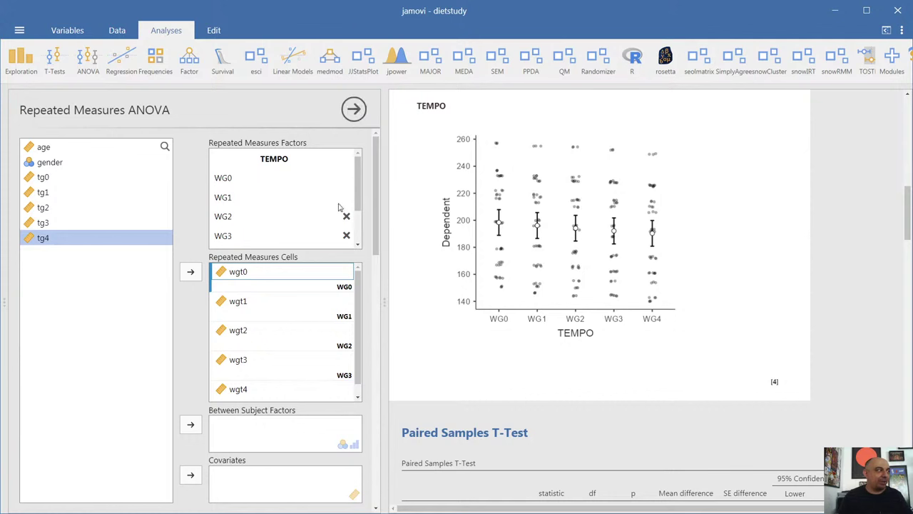
pyautogui.scroll(-3, 341, 206)
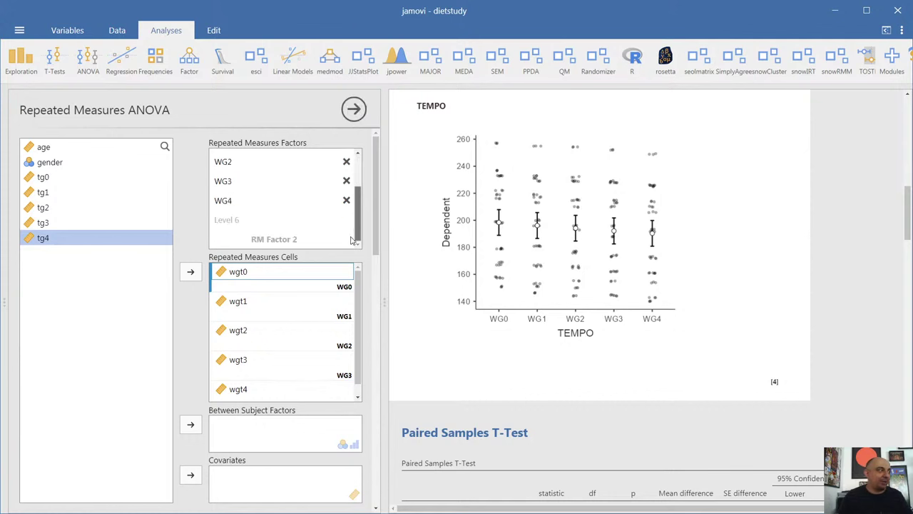
pyautogui.click(346, 200)
# - Remove wgt0, wgt1, wgt2 and wgt3 from the repeated measures cells WG0 through WG3
pyautogui.click(292, 272)
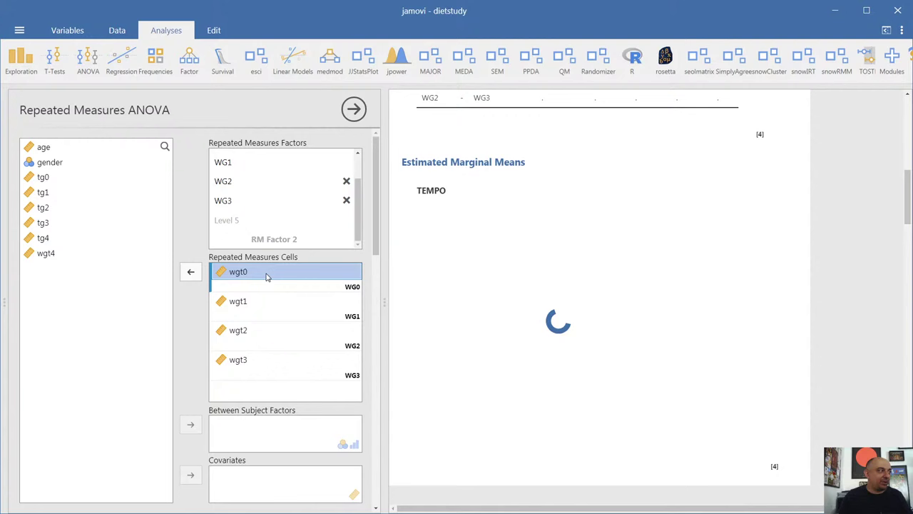
pyautogui.click(187, 273)
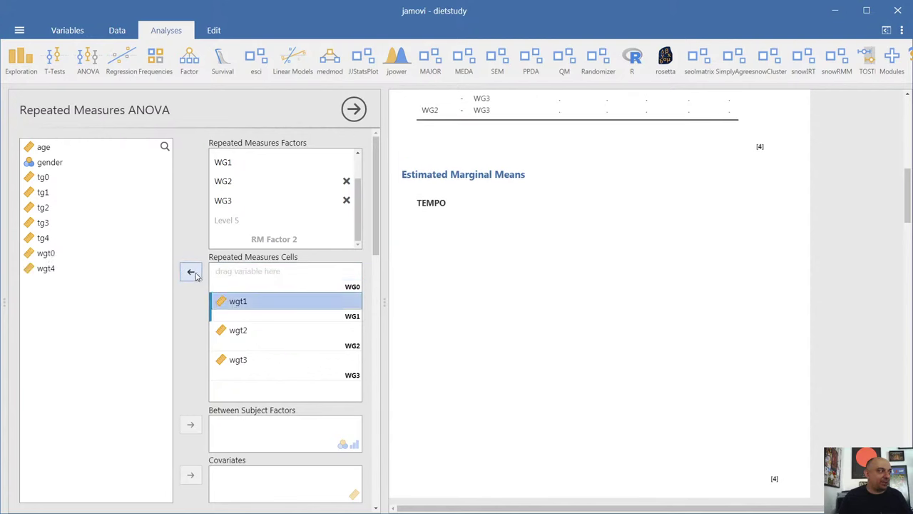
pyautogui.click(194, 275)
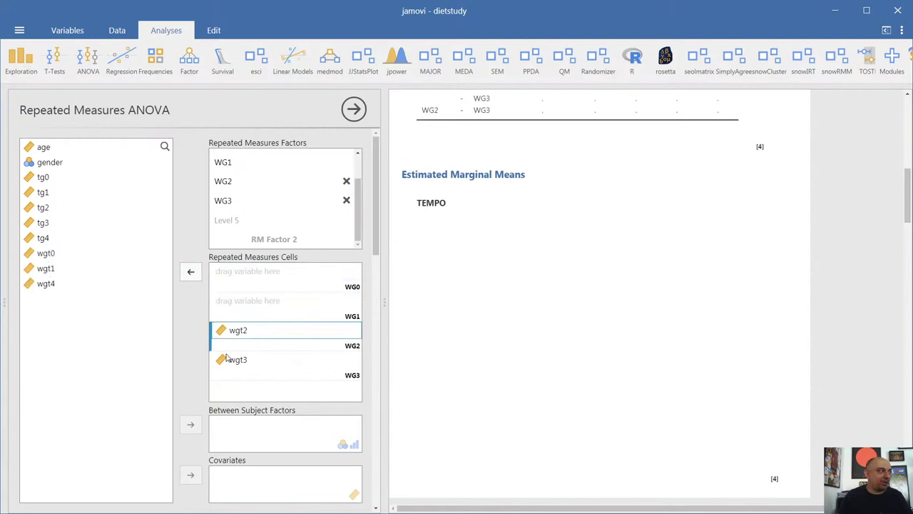
pyautogui.click(190, 273)
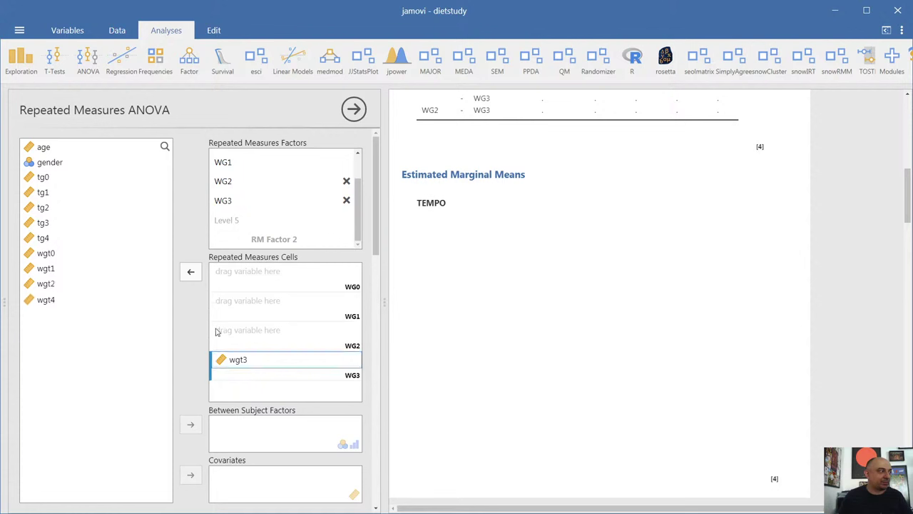
pyautogui.click(249, 361)
pyautogui.click(187, 273)
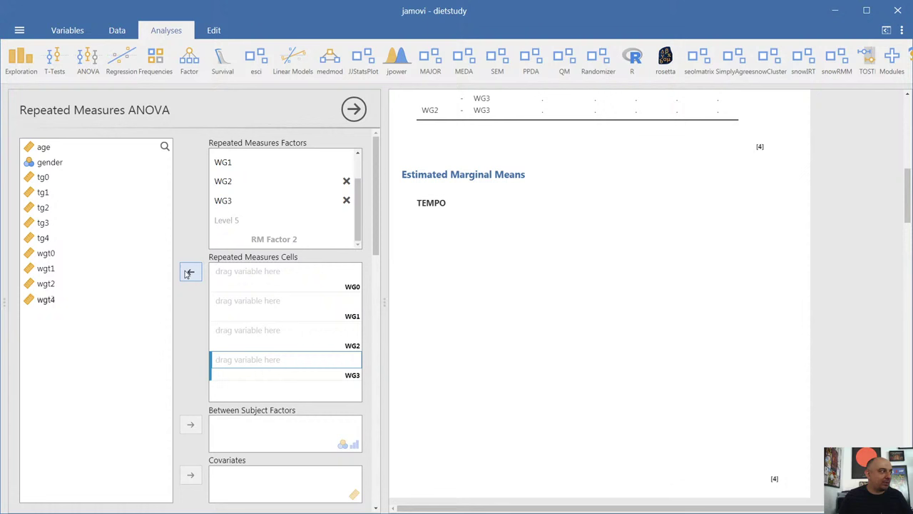
pyautogui.click(62, 269)
pyautogui.click(191, 273)
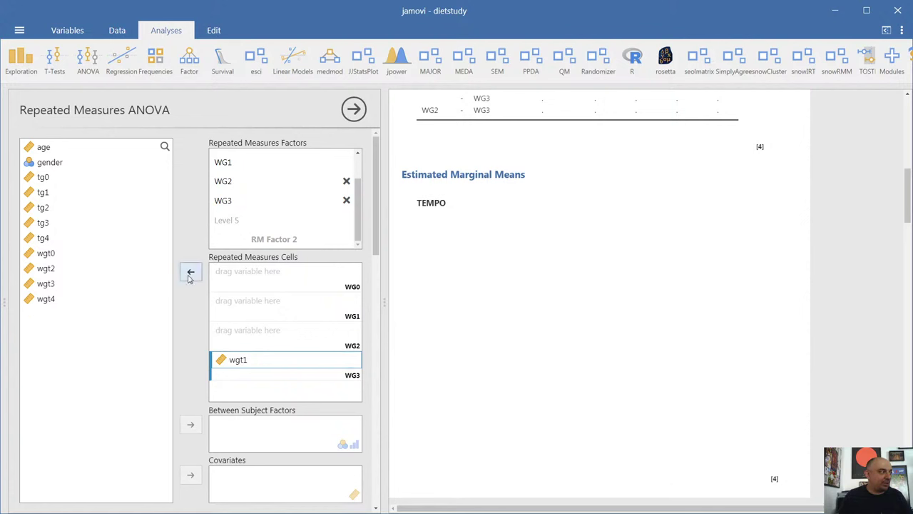
pyautogui.moveTo(239, 373); pyautogui.dragTo(135, 255)
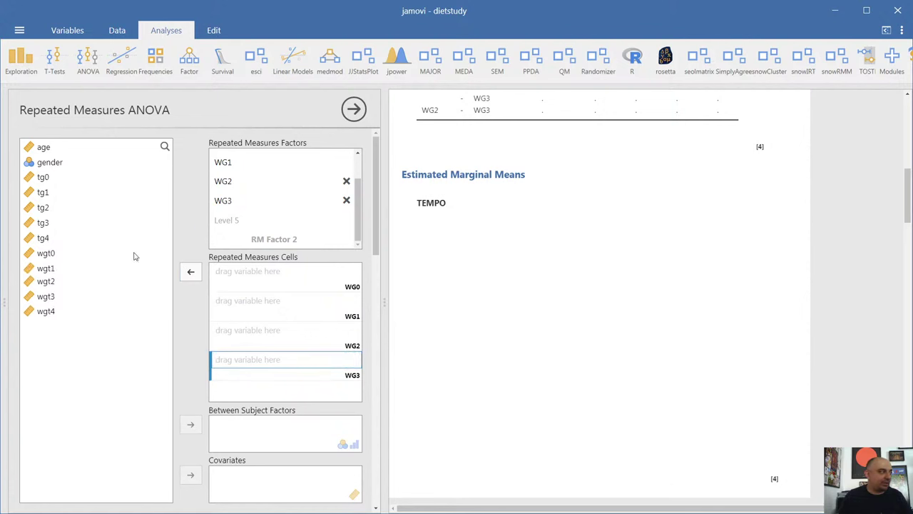
# - Assign wgt1 through wgt4 to the repeated measures cells WG0 through WG3 and add wgt0 as a covariate
pyautogui.click(235, 275)
pyautogui.click(72, 271)
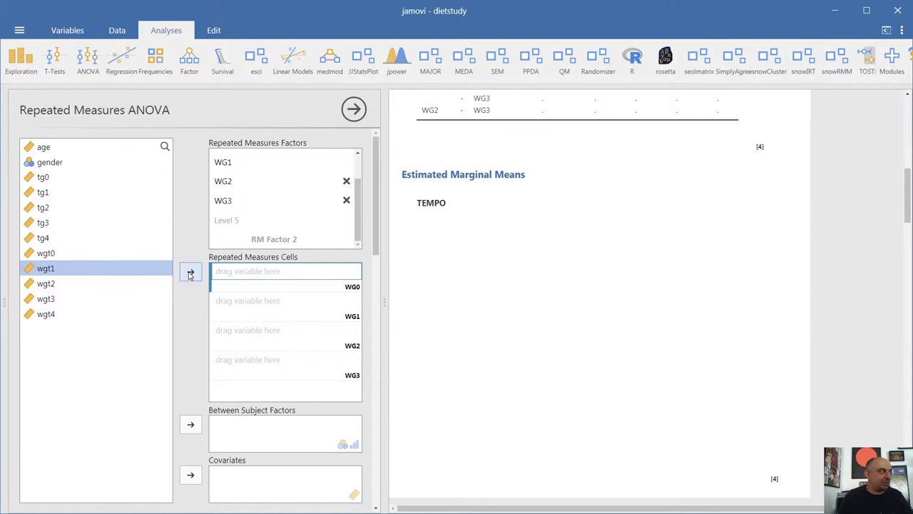
pyautogui.click(190, 274)
pyautogui.click(191, 274)
pyautogui.click(191, 274)
pyautogui.click(191, 274)
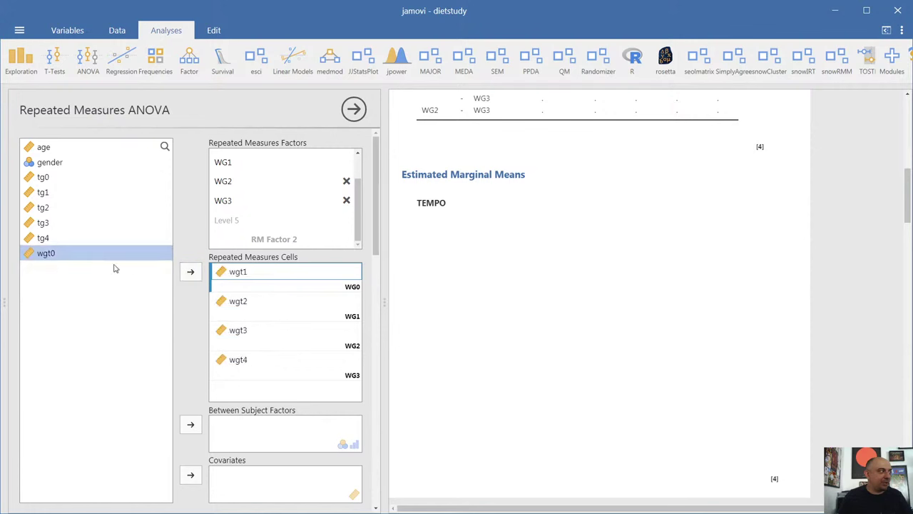
pyautogui.click(191, 475)
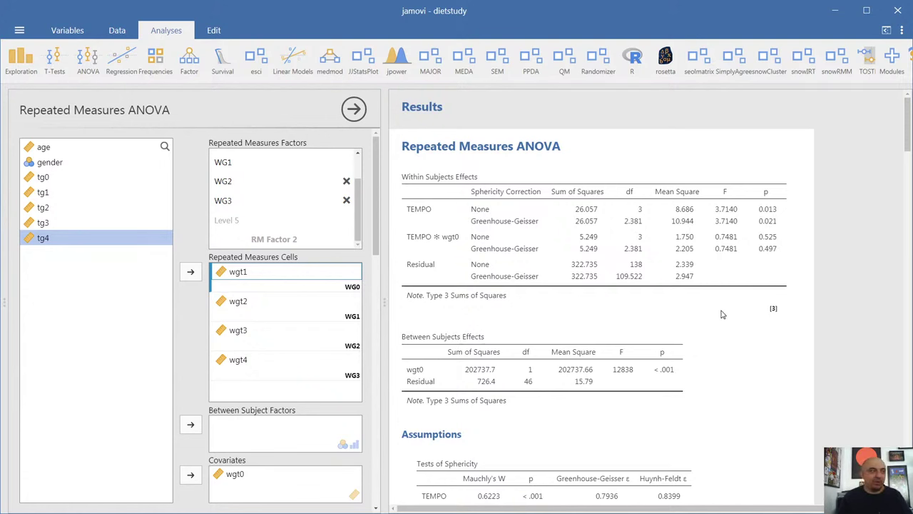
# - Remove the observed scores from the TEMPO marginal means plot and compare the plot with the post hoc tests
pyautogui.scroll(-5, 722, 314)
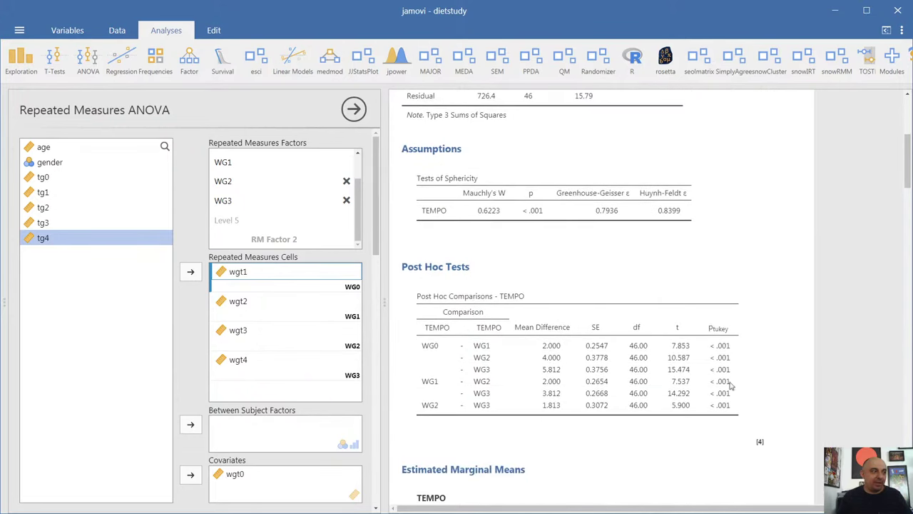
pyautogui.scroll(-5, 731, 416)
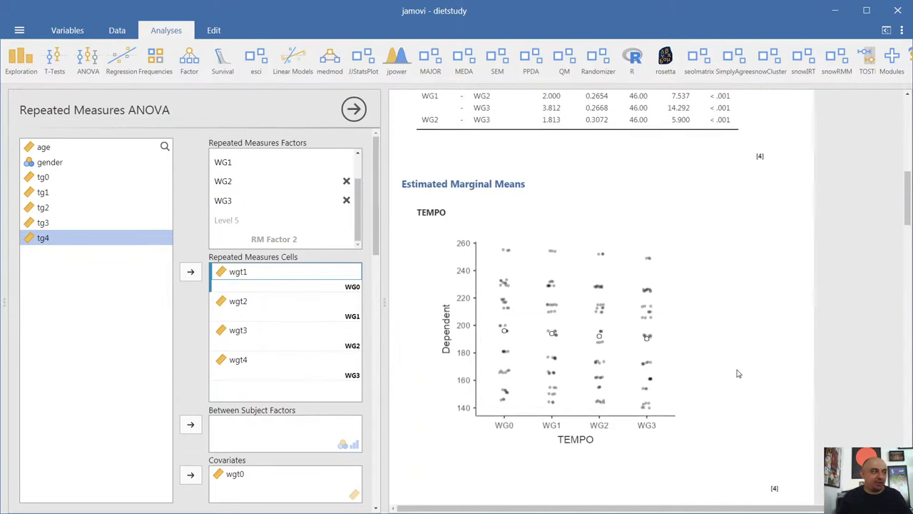
pyautogui.moveTo(376, 253); pyautogui.dragTo(391, 505)
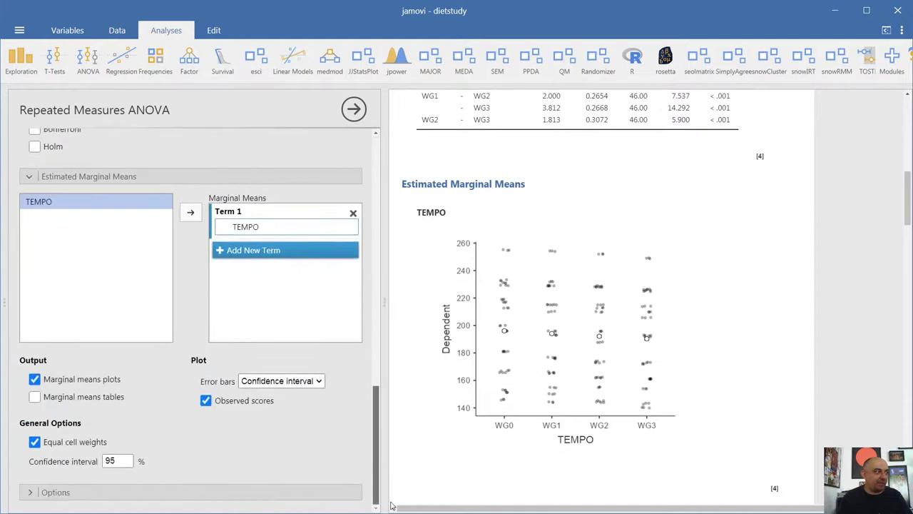
pyautogui.click(205, 401)
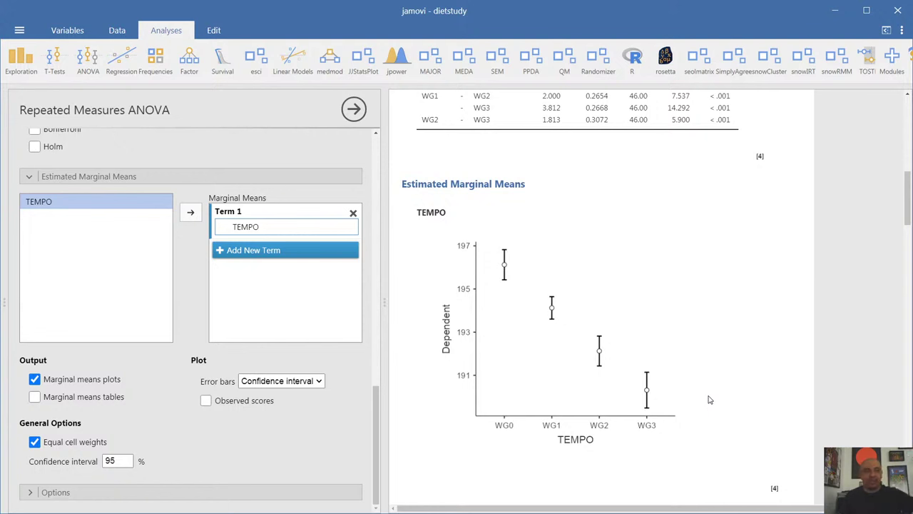
pyautogui.scroll(3, 524, 442)
pyautogui.scroll(-2, 500, 357)
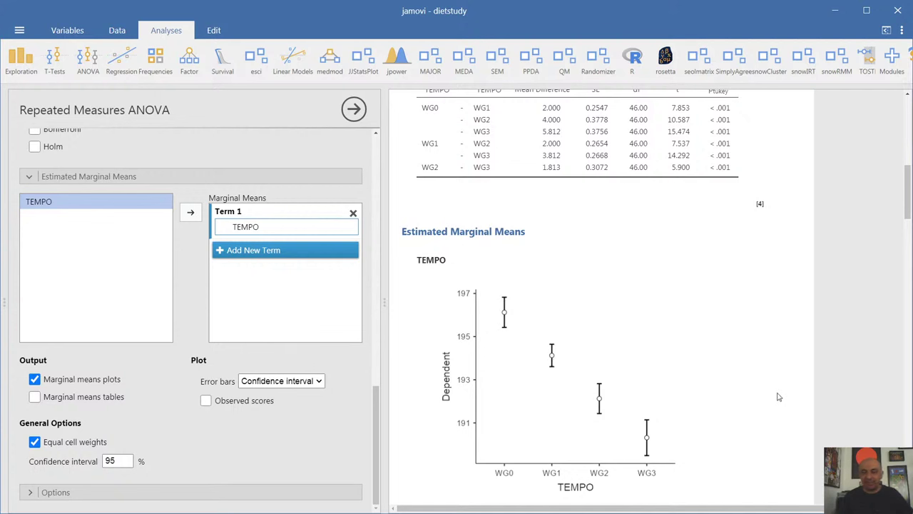
pyautogui.scroll(3, 777, 396)
pyautogui.scroll(-4, 778, 396)
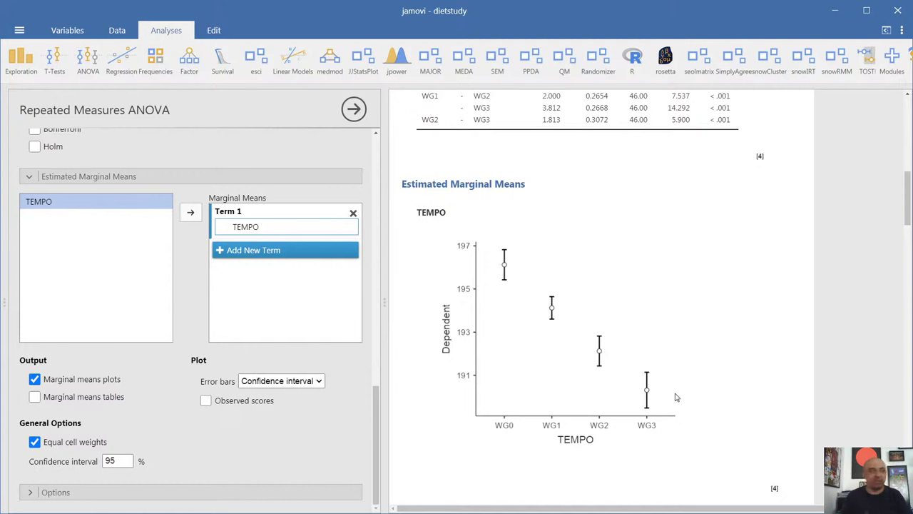
# - Rename the first TEMPO factor level, WG0, as WG1
pyautogui.moveTo(376, 409); pyautogui.dragTo(376, 189)
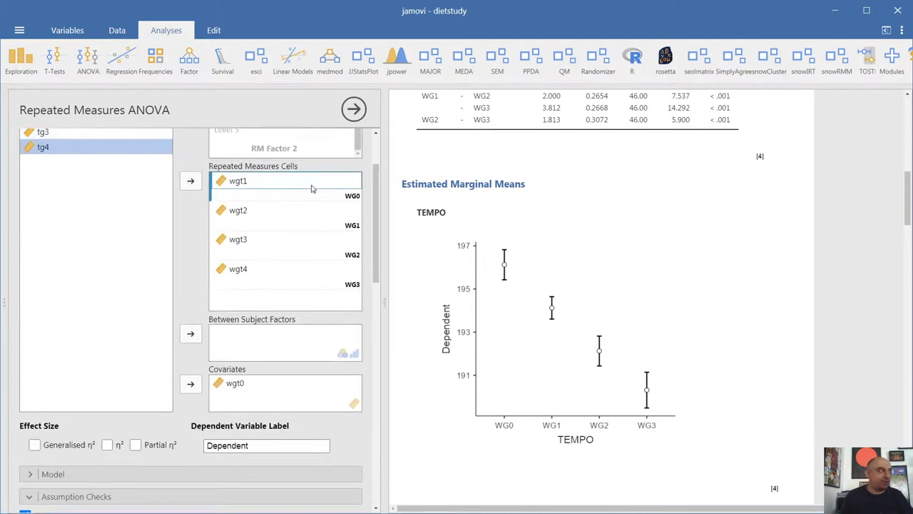
pyautogui.scroll(3, 312, 171)
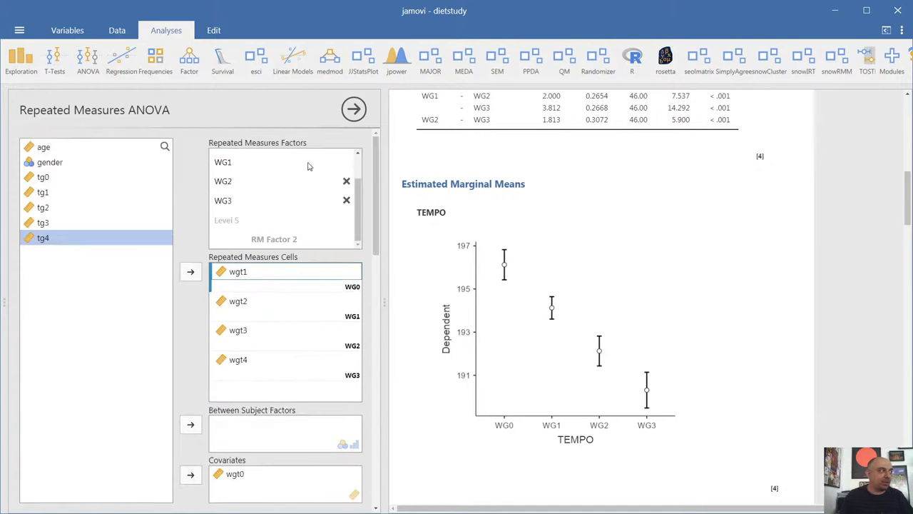
pyautogui.scroll(2, 309, 167)
pyautogui.click(269, 183)
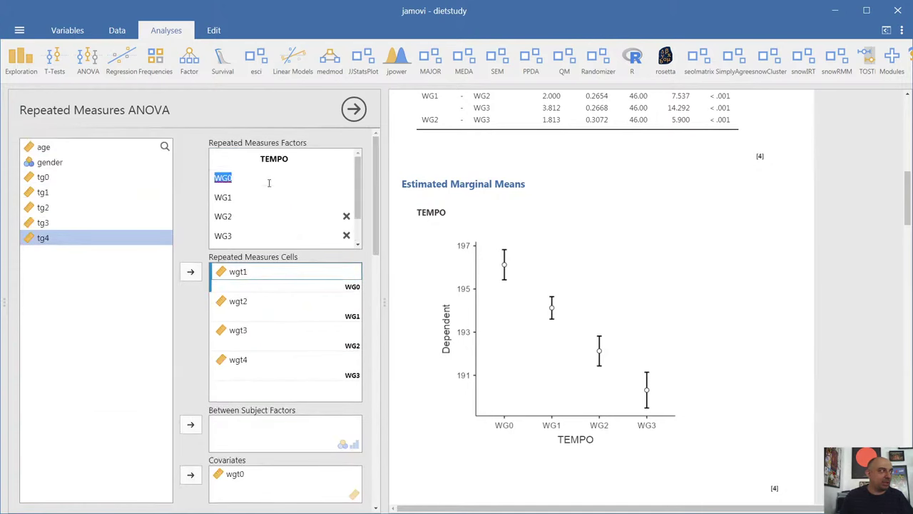
pyautogui.write('WG1')
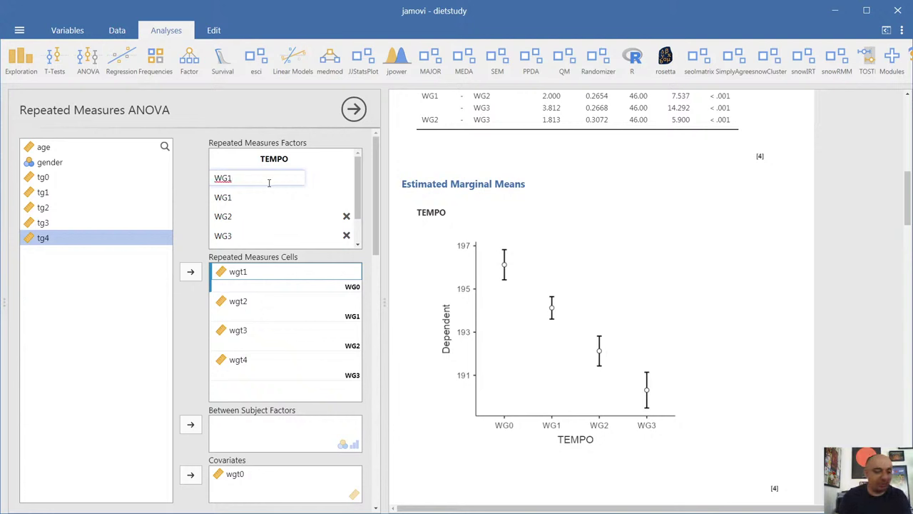
pyautogui.press('Tab')
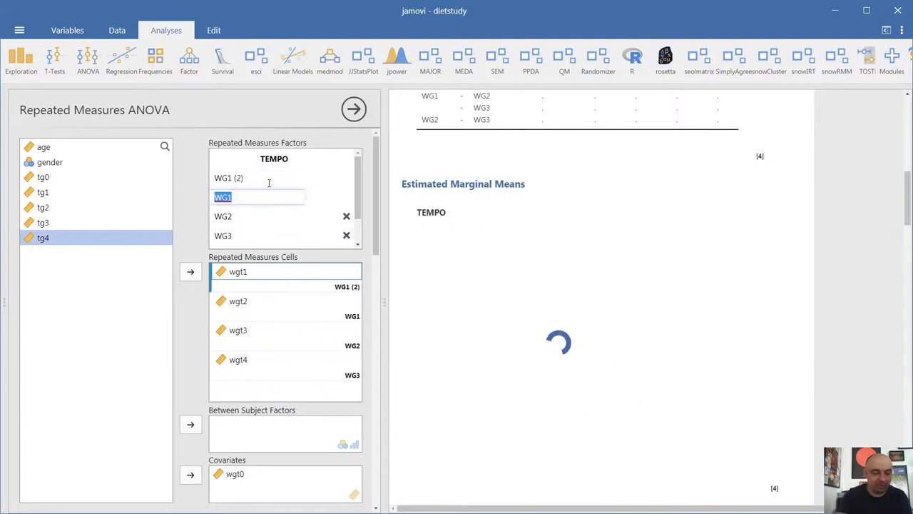
pyautogui.write('WG1')
pyautogui.press('Tab')
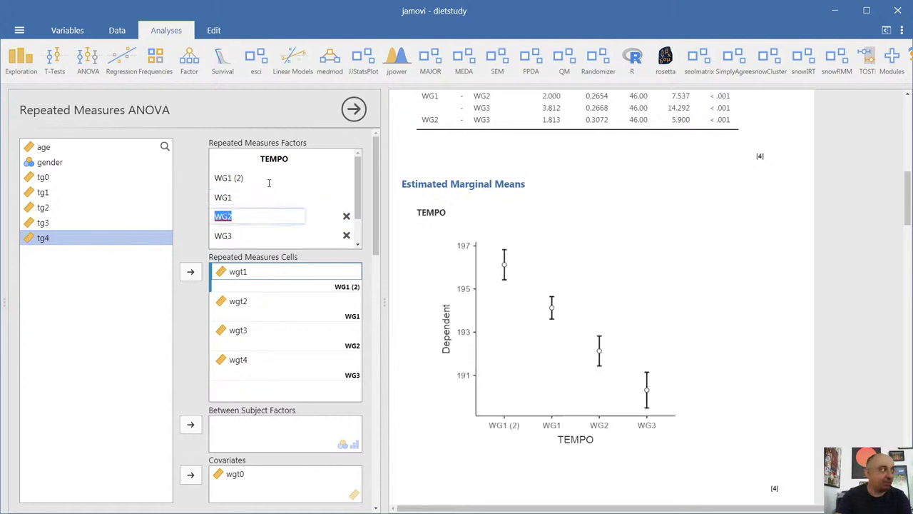
# - Rename the second, third and fourth TEMPO levels as WG2, WG3 and WG4
pyautogui.click(262, 193)
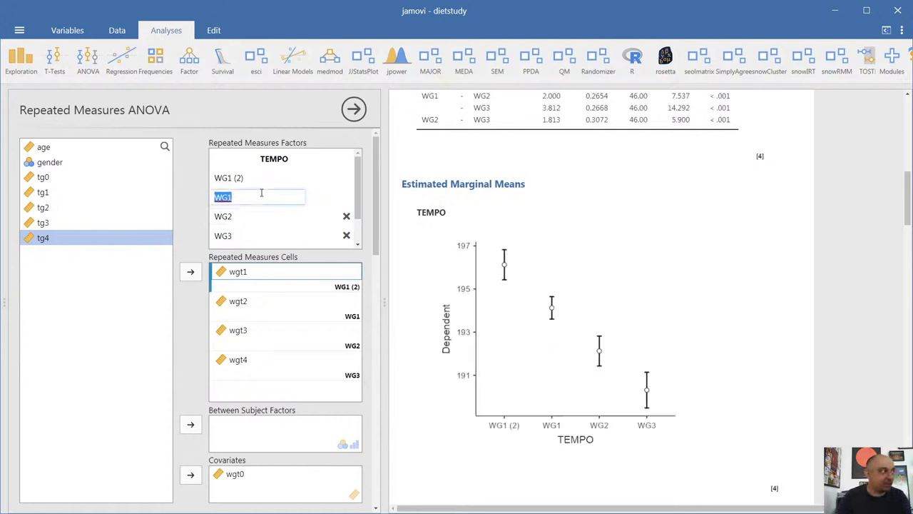
pyautogui.write('WG2')
pyautogui.press('Tab')
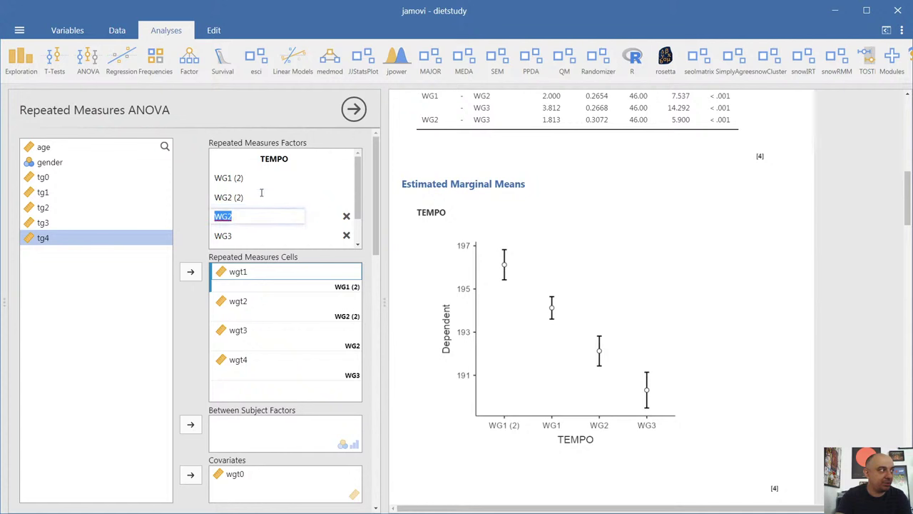
pyautogui.write('WG3')
pyautogui.press('Tab')
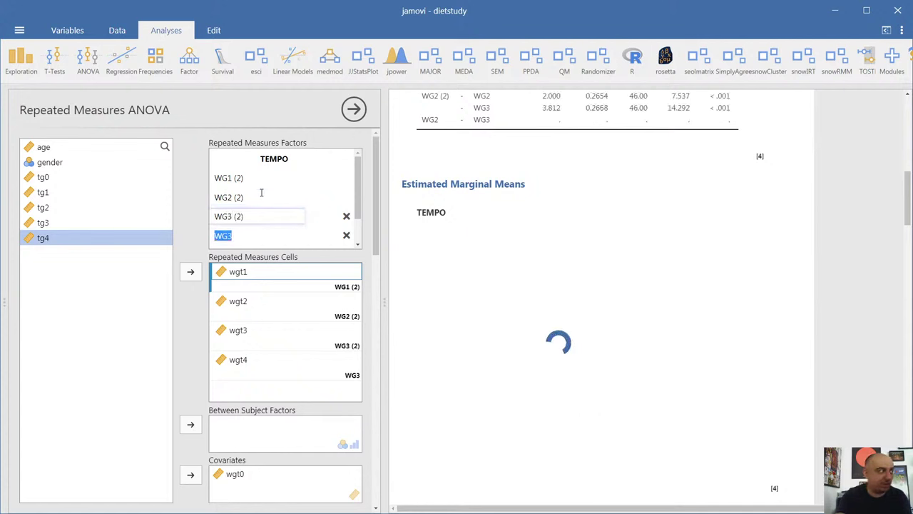
pyautogui.write('WG4')
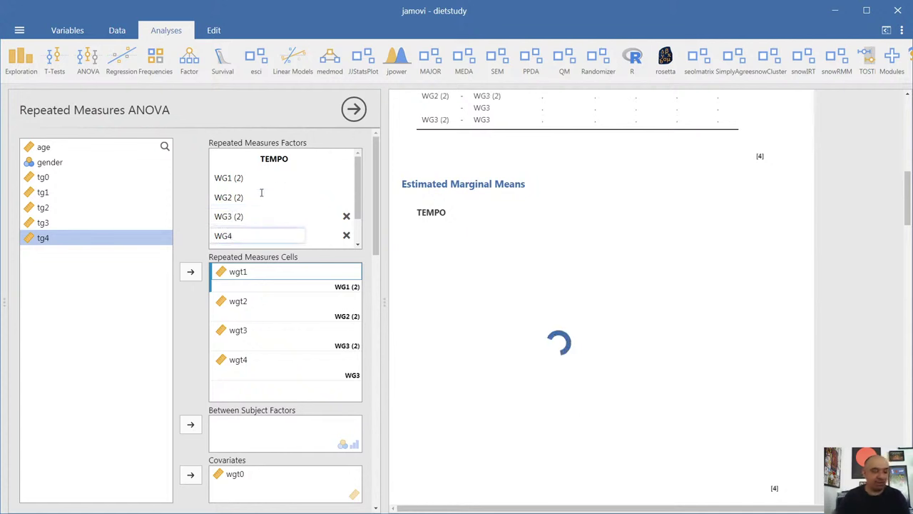
# - Correct the first three TEMPO level names to WG1, WG2 and WG3 by removing their (2) suffixes
pyautogui.click(253, 179)
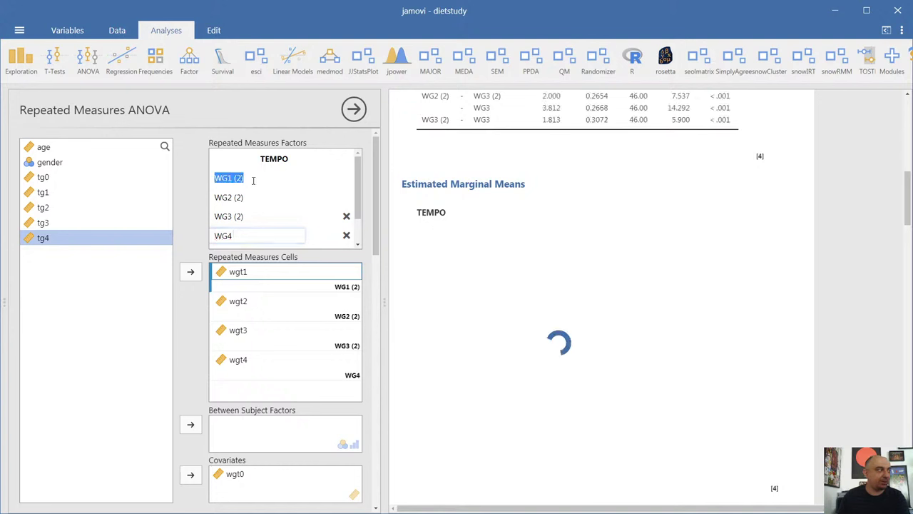
pyautogui.write('WG1')
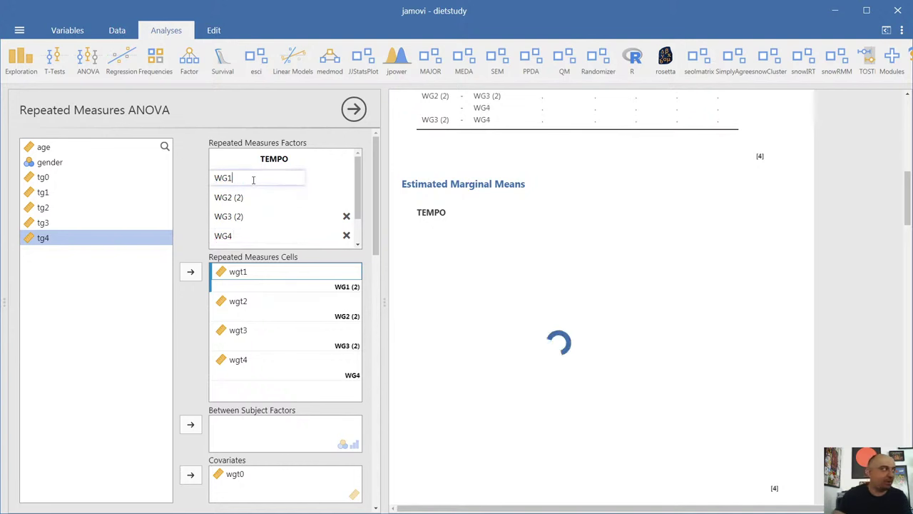
pyautogui.press('Tab')
pyautogui.press('End')
pyautogui.press('Tab')
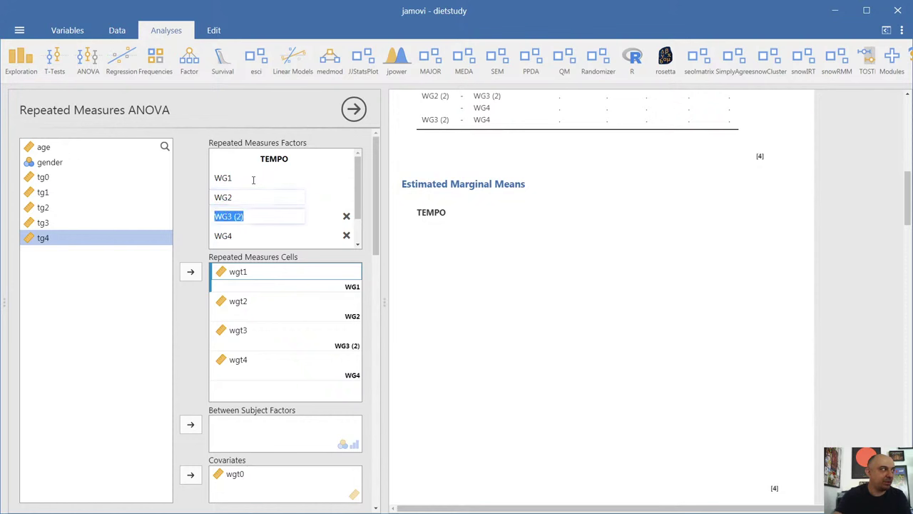
pyautogui.press('End')
pyautogui.press('BackSpace')
pyautogui.press('BackSpace')
pyautogui.press('BackSpace')
pyautogui.press('BackSpace')
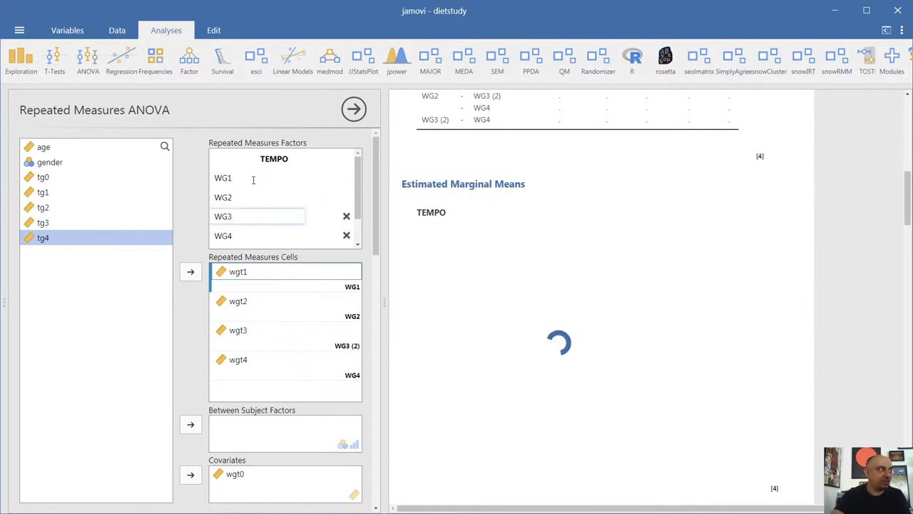
pyautogui.press('Tab')
pyautogui.press('End')
pyautogui.press('Return')
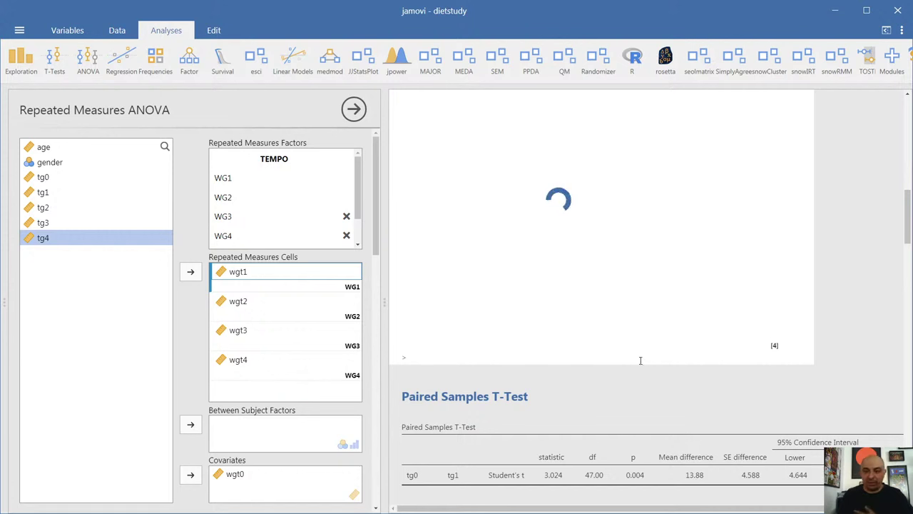
# - Examine the TEMPO marginal means plot, the post hoc comparisons and the within and between subjects effects adjusted for wgt0
pyautogui.scroll(2, 640, 361)
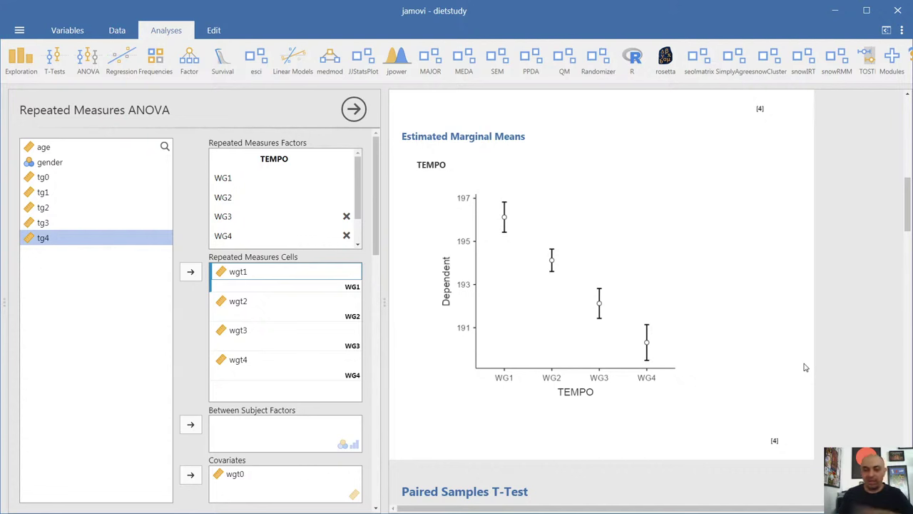
pyautogui.scroll(3, 805, 367)
pyautogui.scroll(-3, 791, 367)
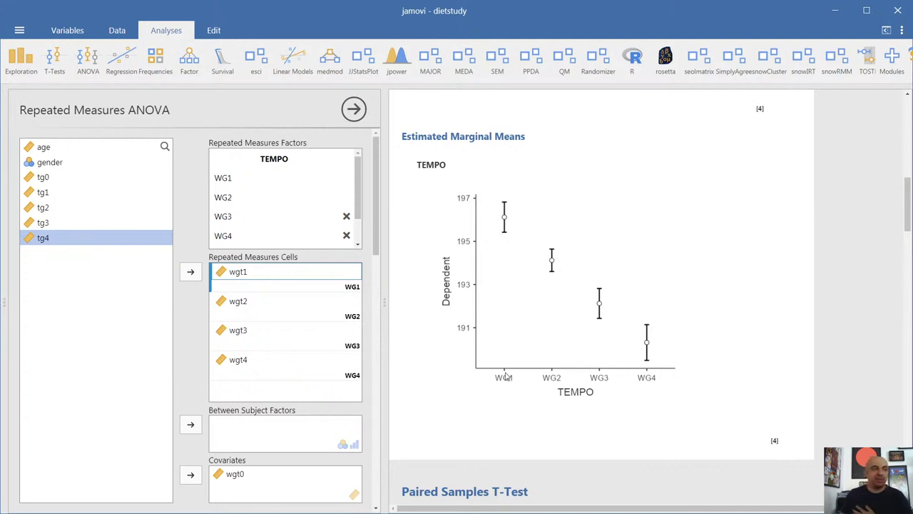
pyautogui.scroll(1, 540, 368)
pyautogui.scroll(10, 540, 367)
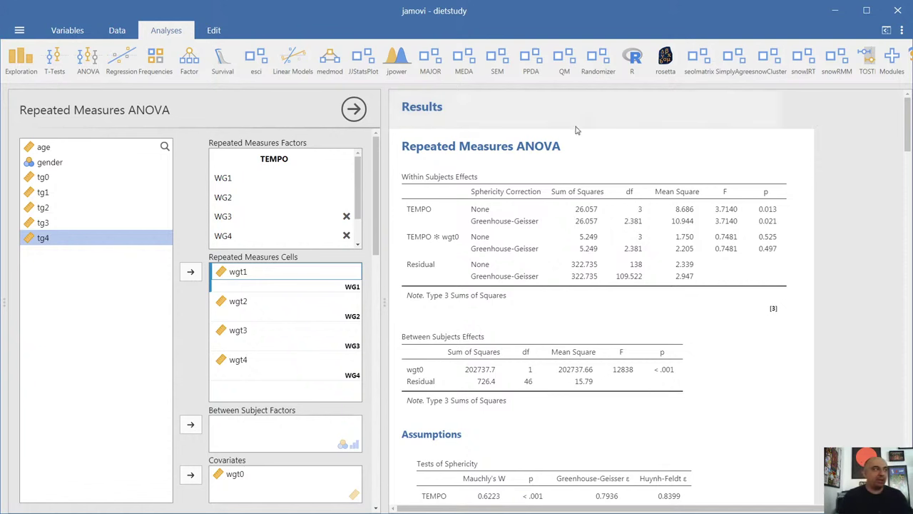
pyautogui.moveTo(380, 190)
pyautogui.mouseDown()
pyautogui.moveTo(378, 200)
pyautogui.moveTo(379, 182)
pyautogui.mouseUp()
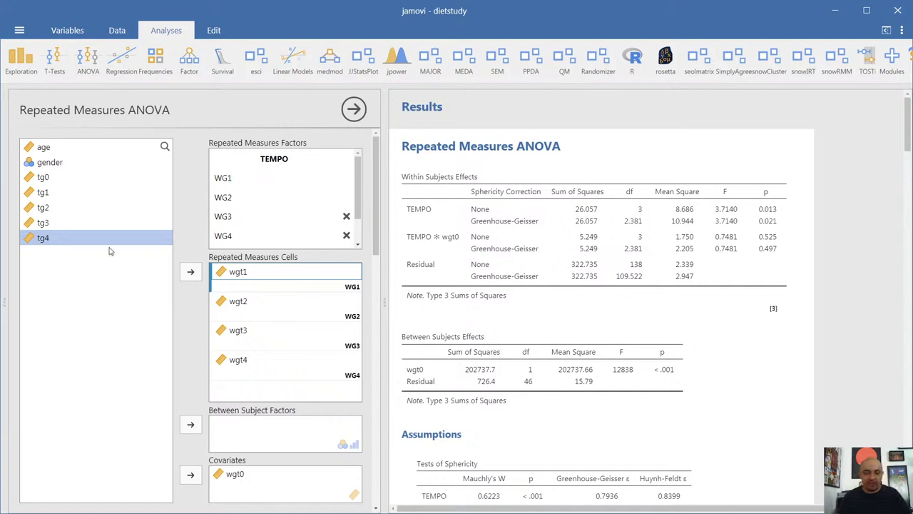
# - Add gender as a between subject factor and remove wgt0 from the covariates of the repeated measures ANOVA
pyautogui.click(50, 162)
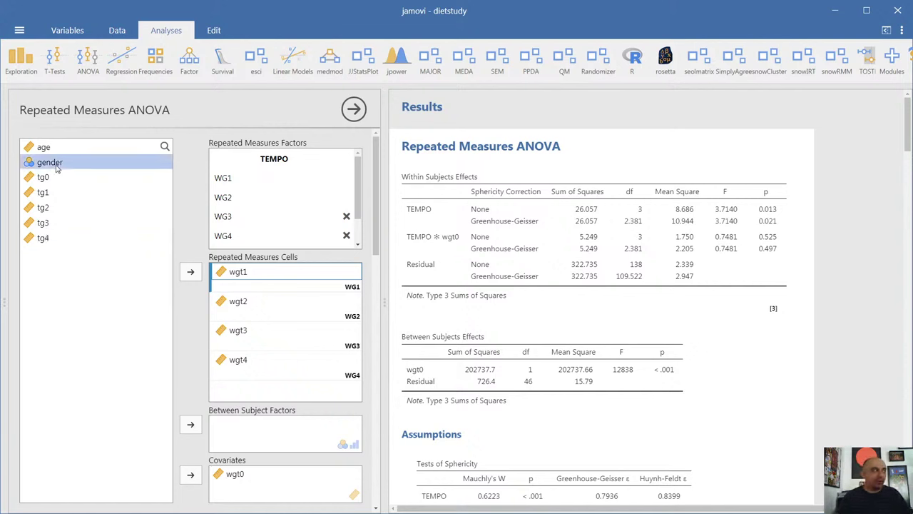
pyautogui.click(190, 424)
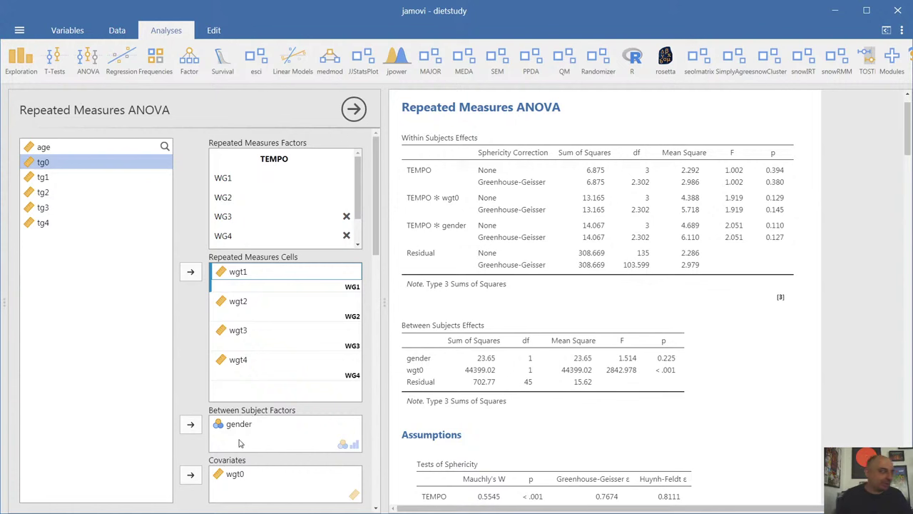
pyautogui.click(233, 474)
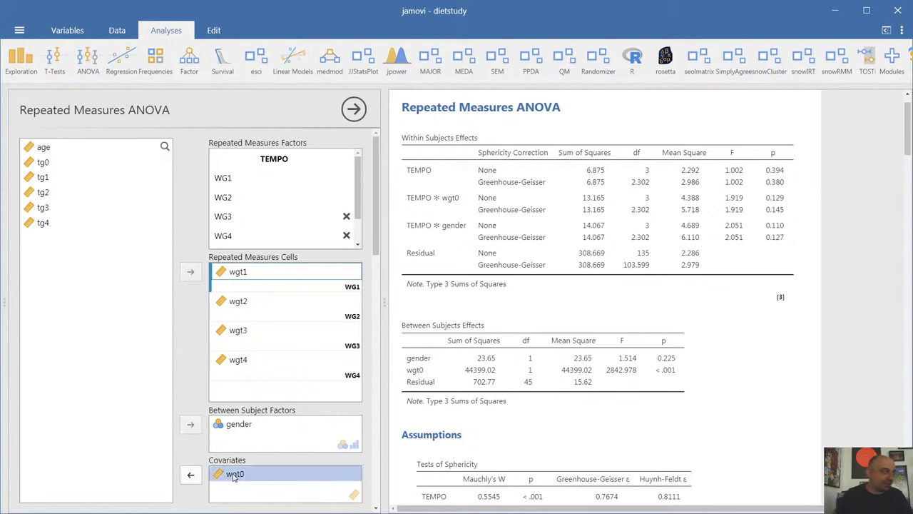
pyautogui.click(191, 476)
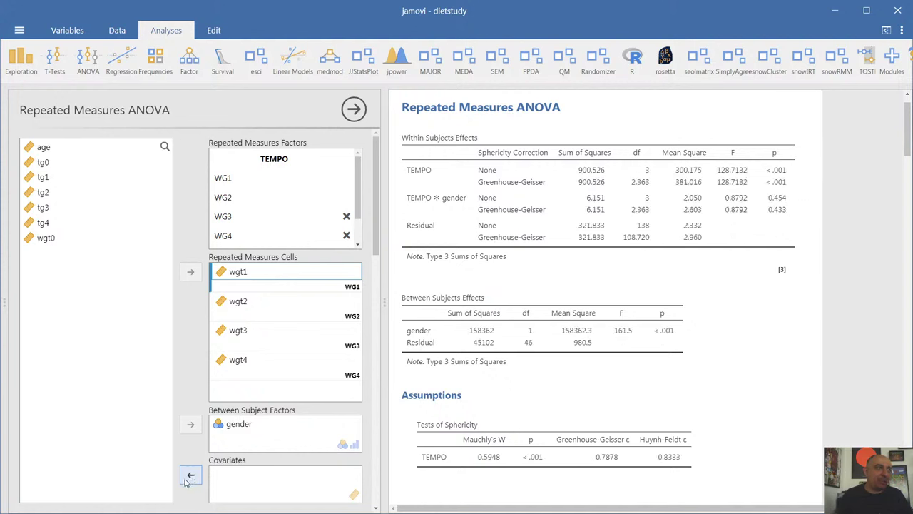
pyautogui.click(37, 164)
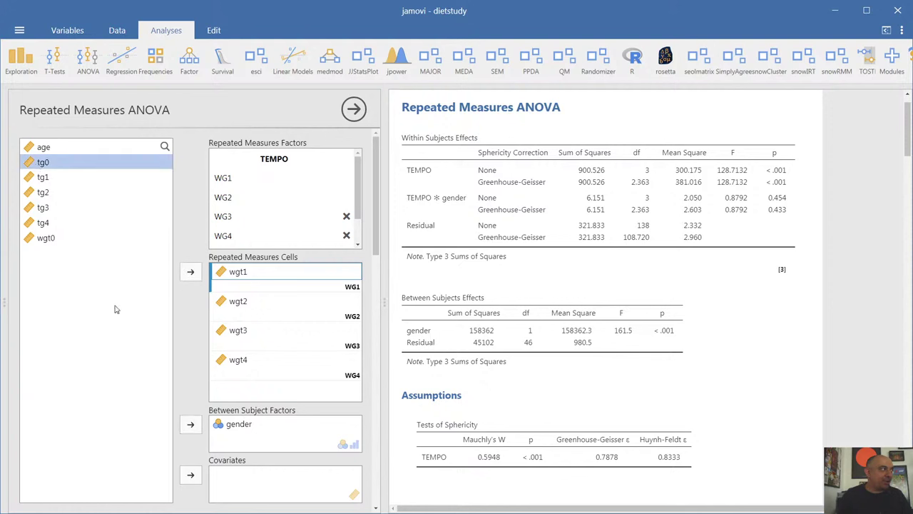
pyautogui.click(190, 474)
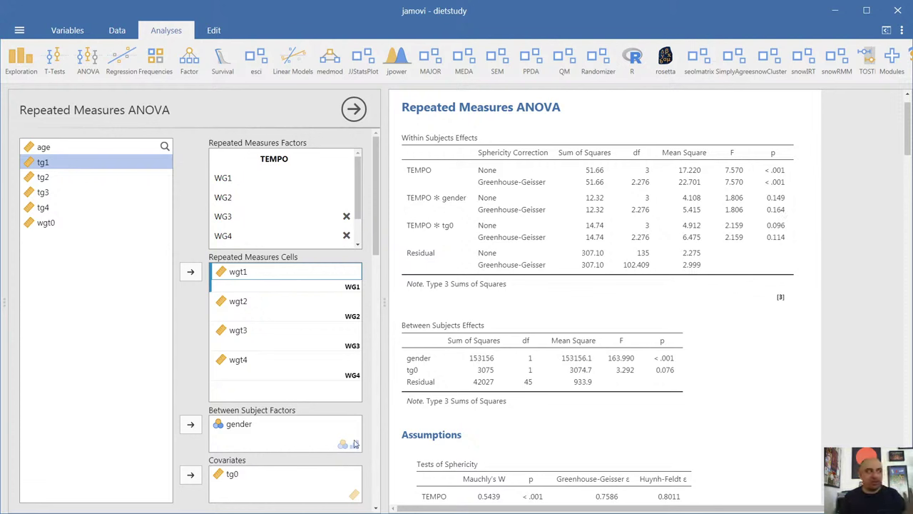
pyautogui.click(222, 477)
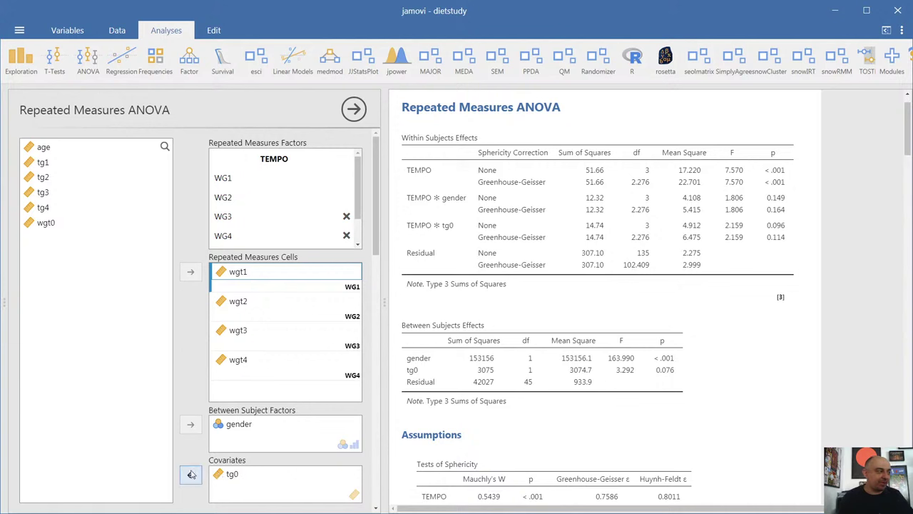
pyautogui.click(191, 474)
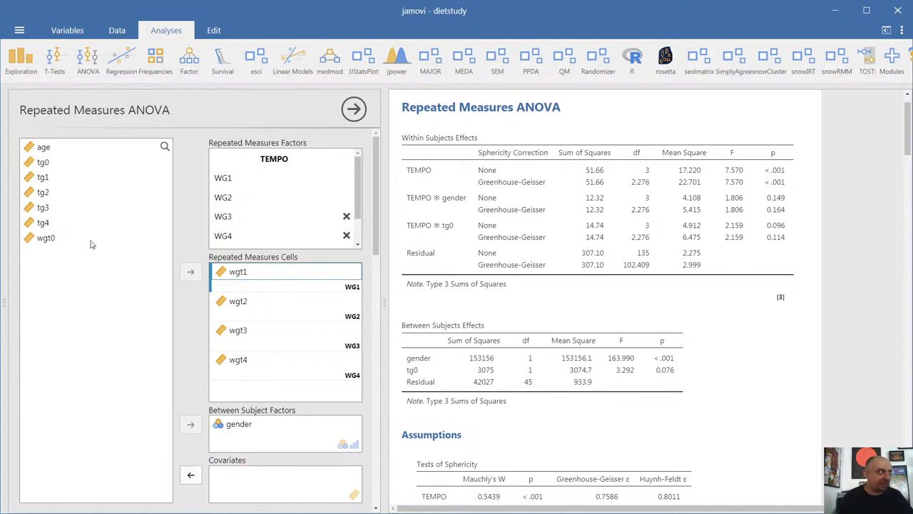
# - Add wgt0 as a covariate of the repeated measures ANOVA and review its effects, TEMPO post hoc comparisons and marginal means plot
pyautogui.click(50, 240)
pyautogui.click(190, 474)
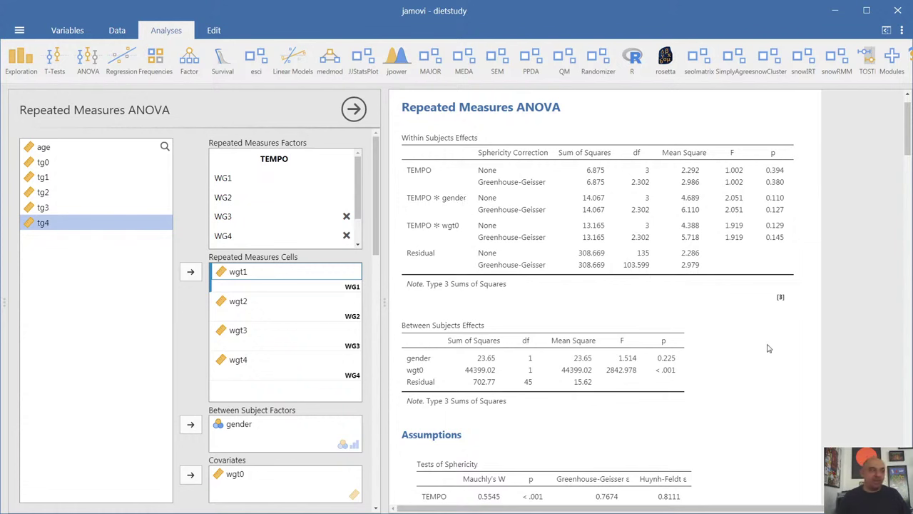
pyautogui.scroll(-2, 768, 348)
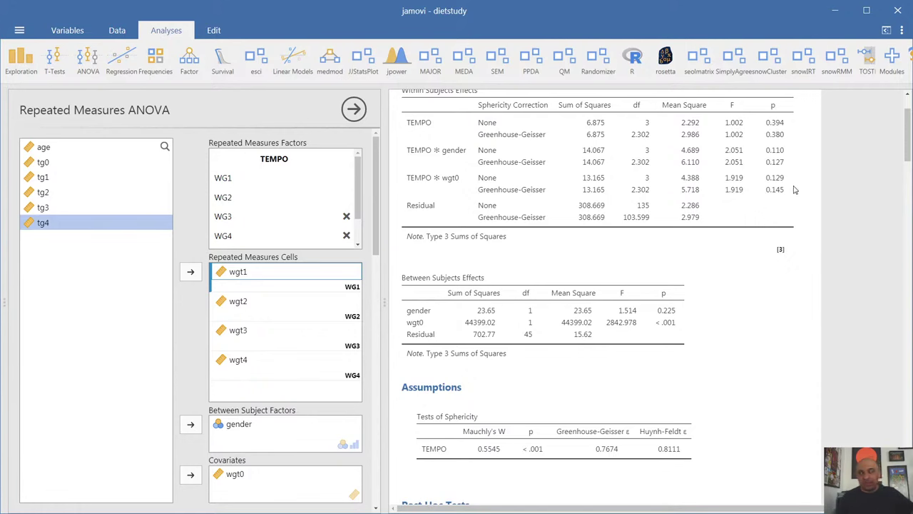
pyautogui.scroll(-10, 742, 321)
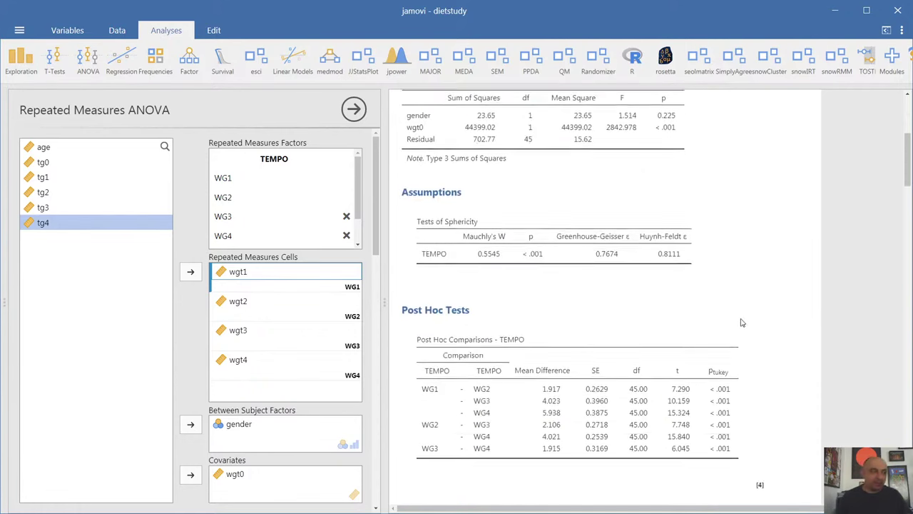
pyautogui.scroll(-7, 741, 321)
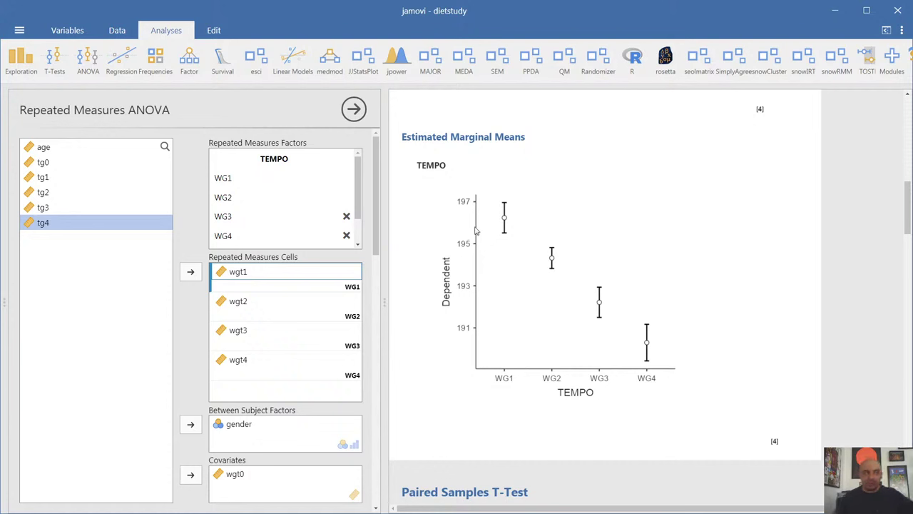
pyautogui.moveTo(380, 250); pyautogui.dragTo(386, 301)
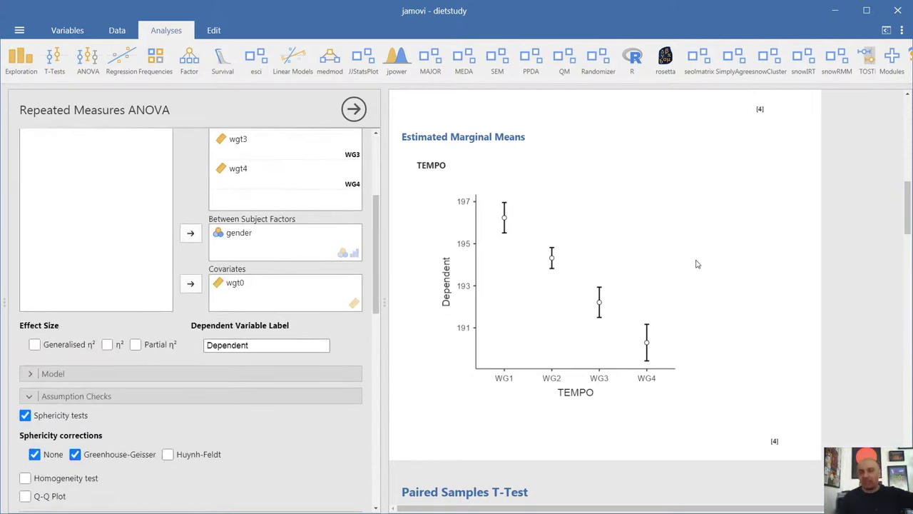
pyautogui.scroll(10, 698, 264)
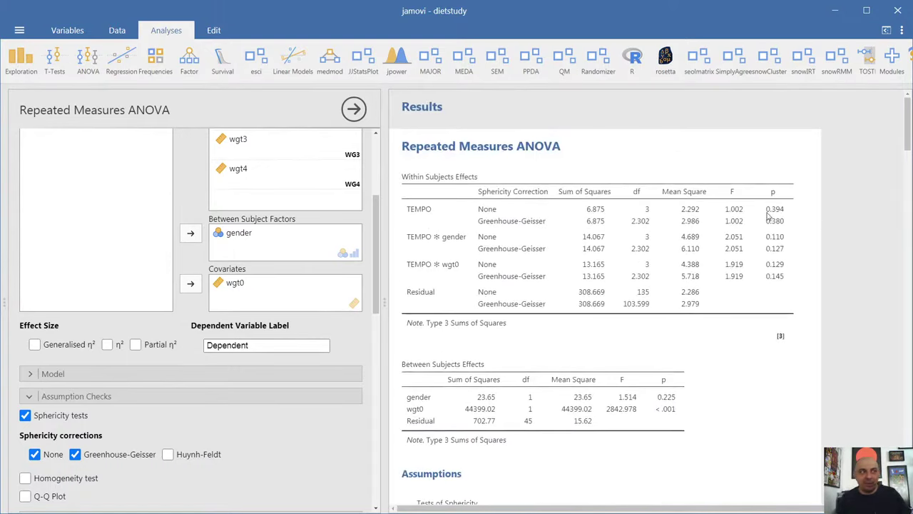
pyautogui.scroll(-10, 659, 362)
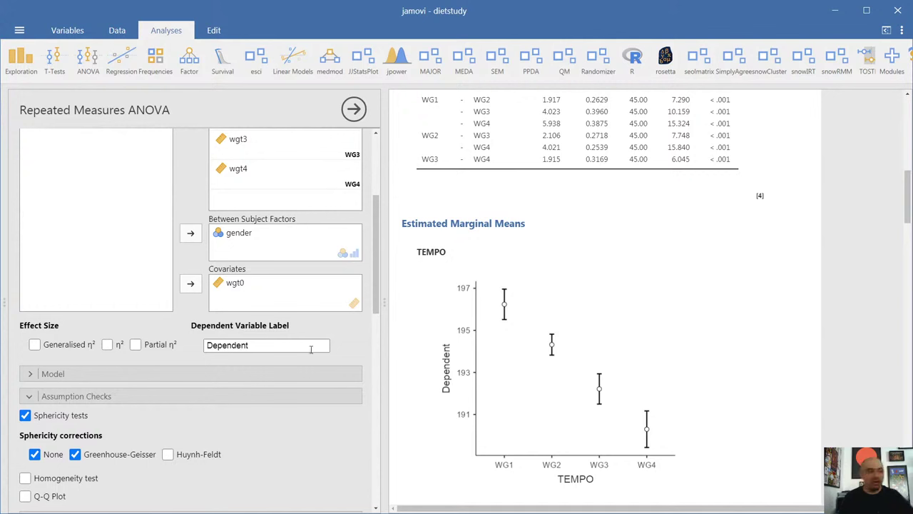
# - Add gender to the TEMPO term of the estimated marginal means to plot TEMPO by gender
pyautogui.moveTo(376, 296); pyautogui.dragTo(379, 381)
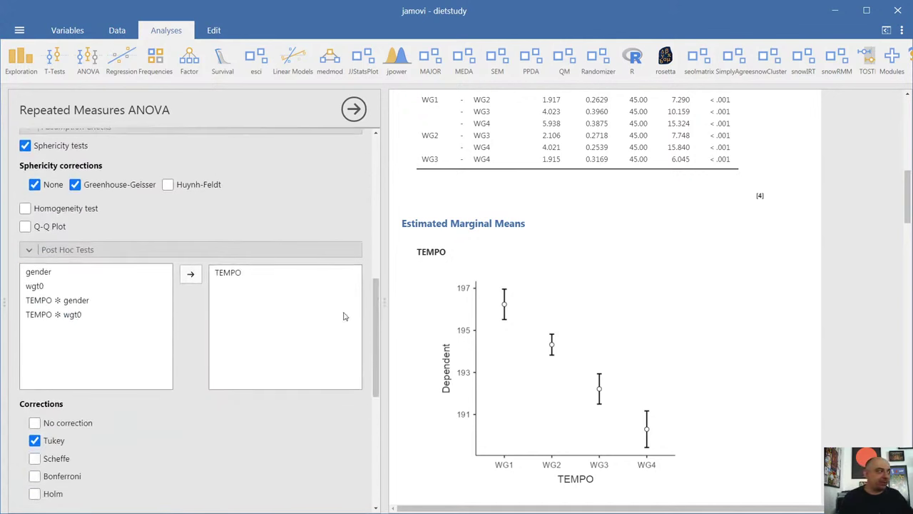
pyautogui.moveTo(380, 322); pyautogui.dragTo(391, 426)
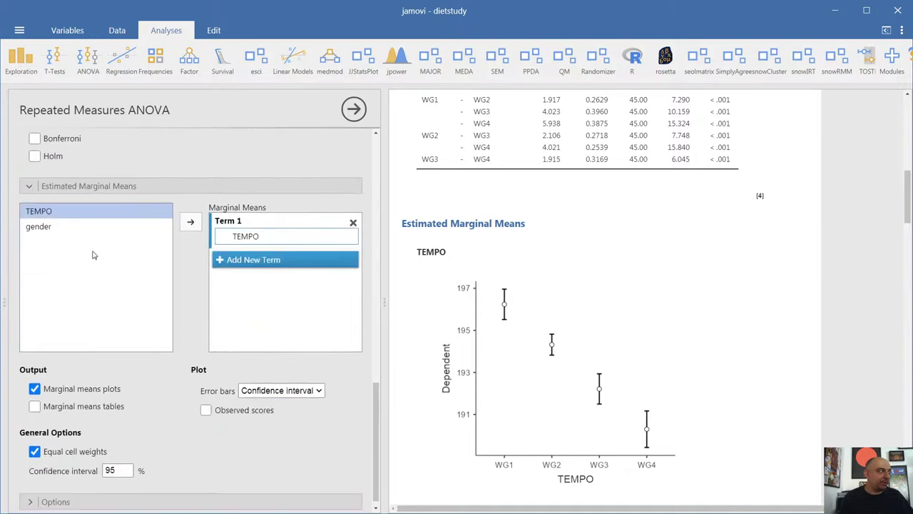
pyautogui.click(68, 227)
pyautogui.click(196, 224)
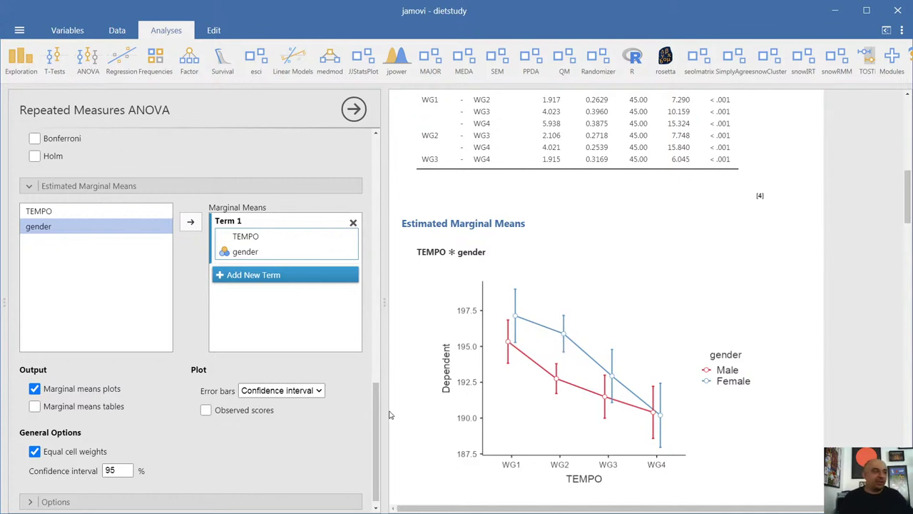
# - Add the TEMPO ✻ gender interaction to the post hoc tests
pyautogui.moveTo(377, 419); pyautogui.dragTo(379, 308)
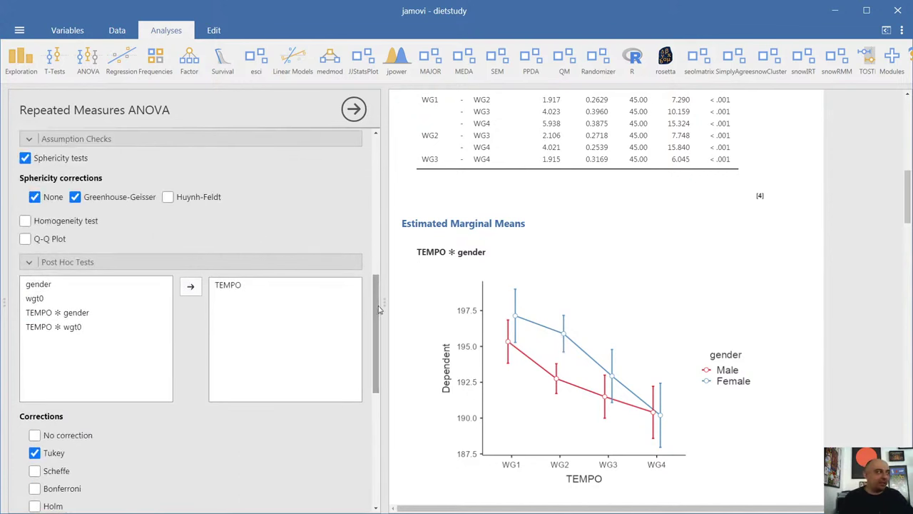
pyautogui.click(81, 317)
pyautogui.click(190, 286)
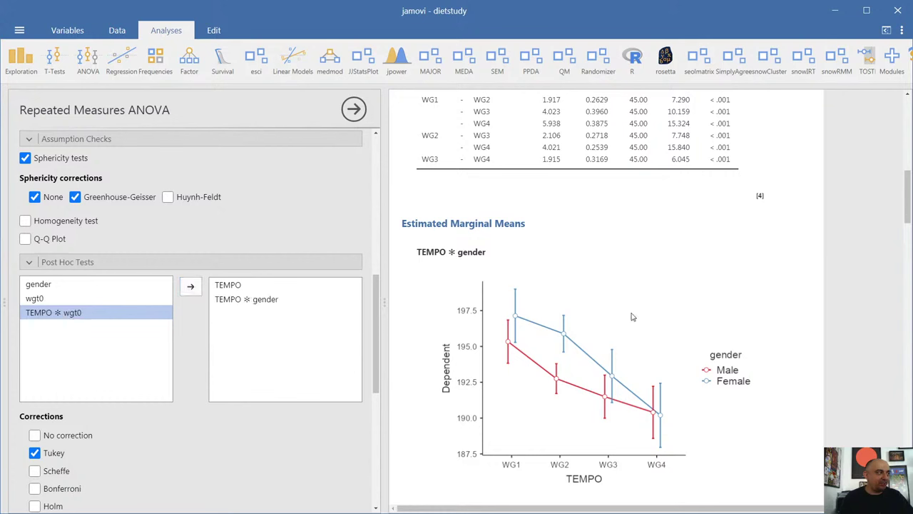